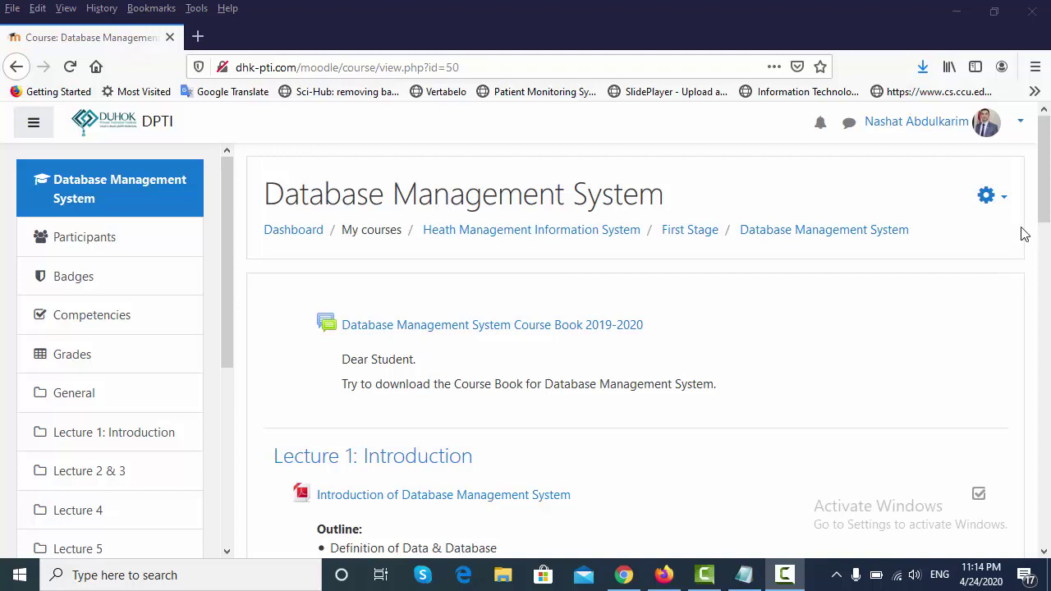
Turn on course editing and start a new Quiz activity in the Lecture 6 section
click(1004, 202)
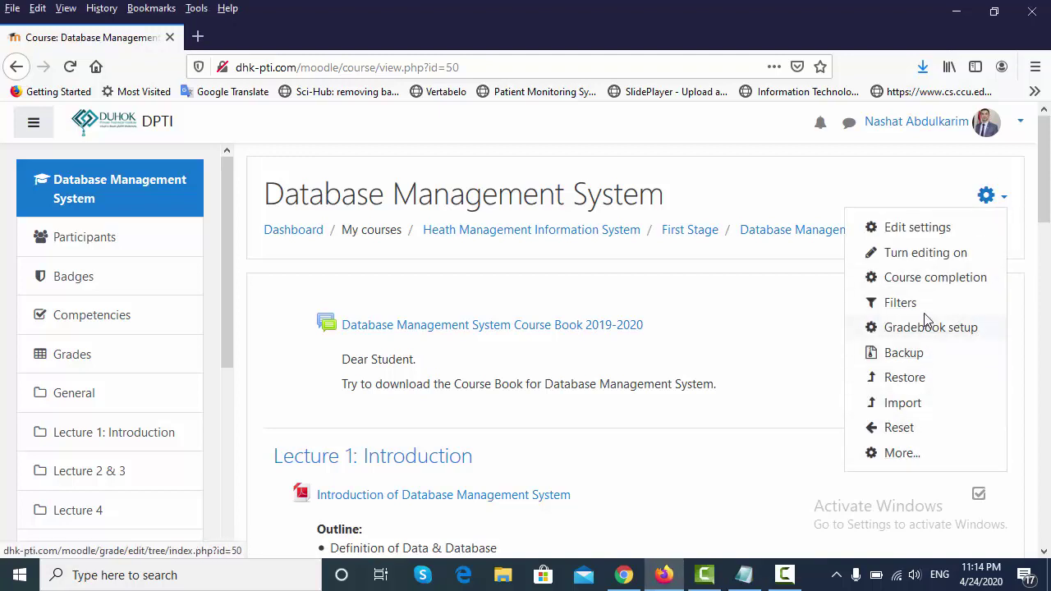
click(917, 254)
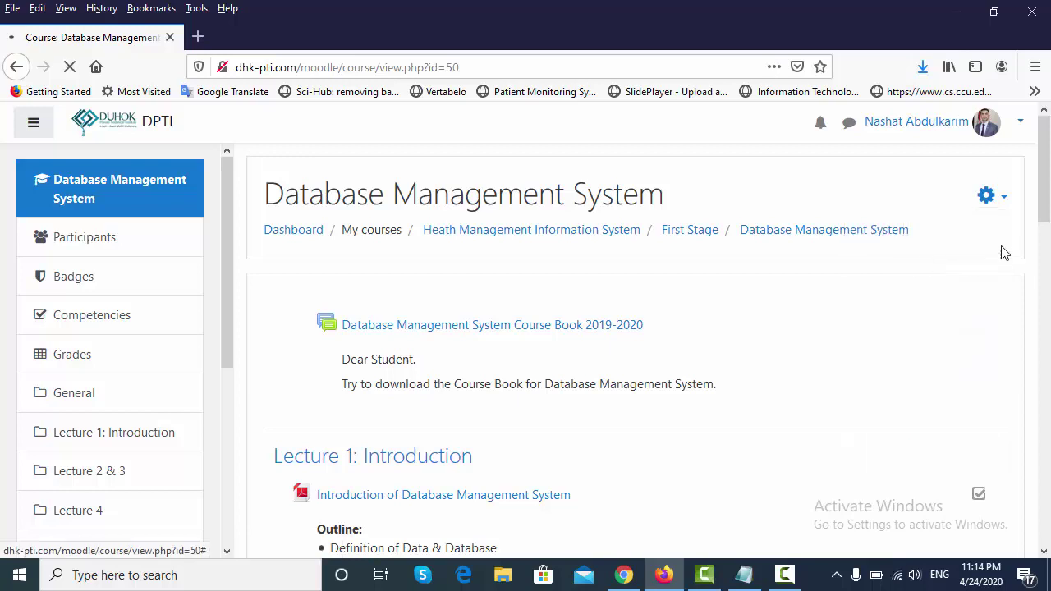
drag(1045, 190, 1041, 492)
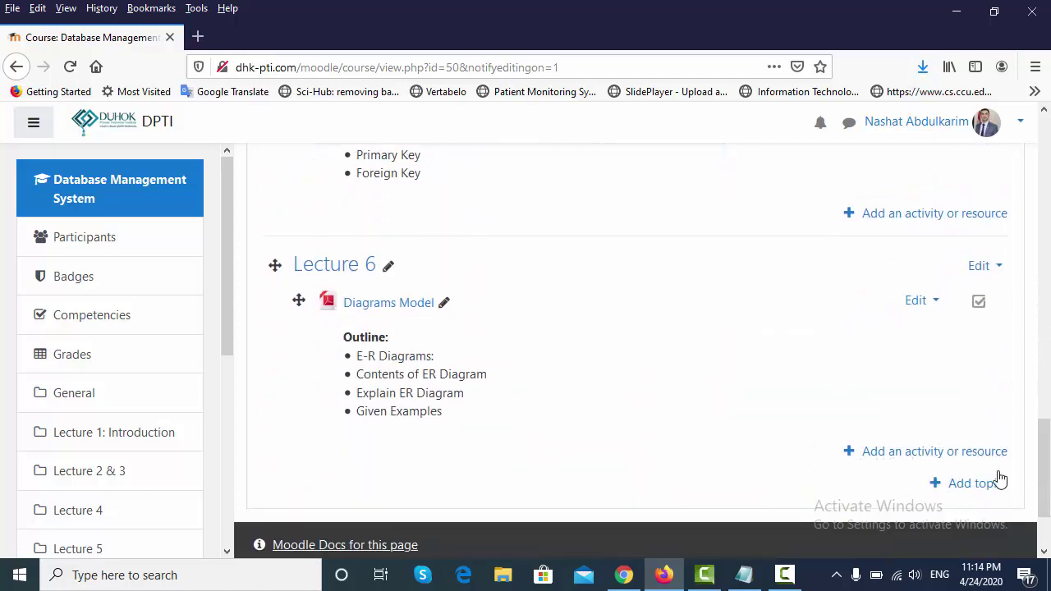
click(977, 458)
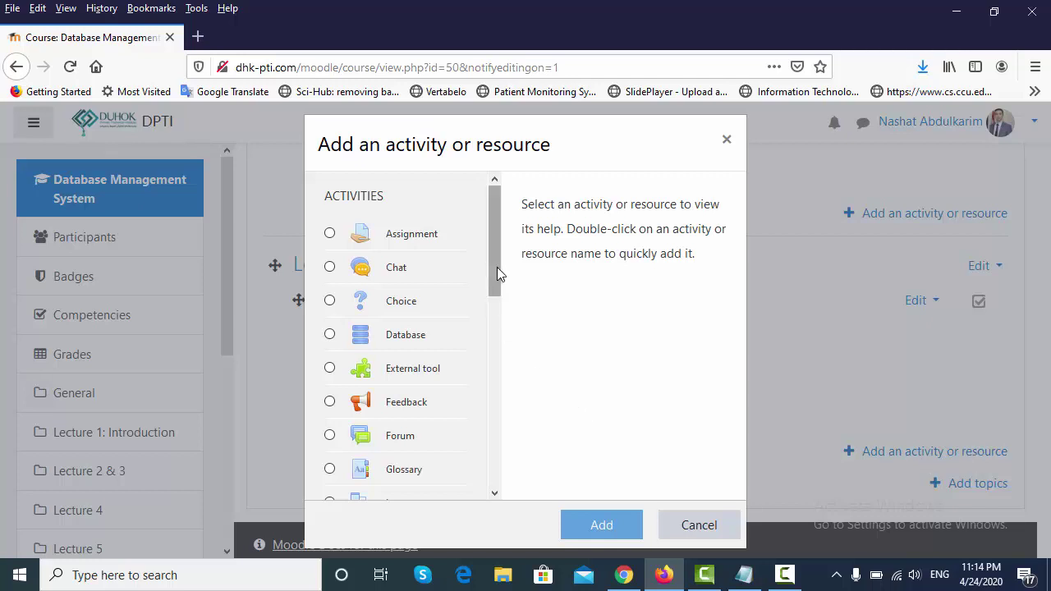
drag(497, 267, 495, 351)
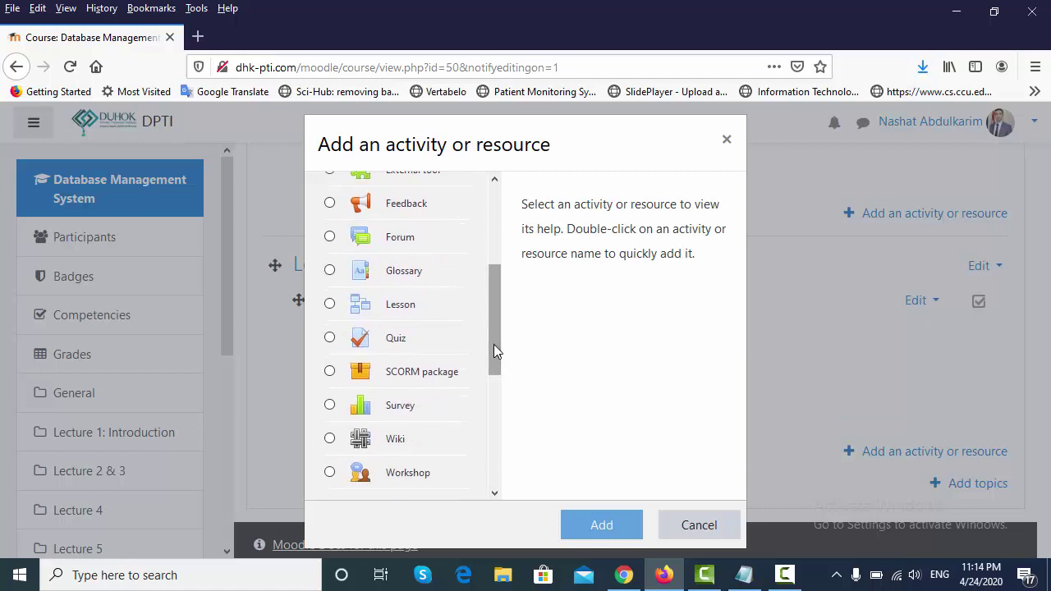
click(391, 346)
click(594, 534)
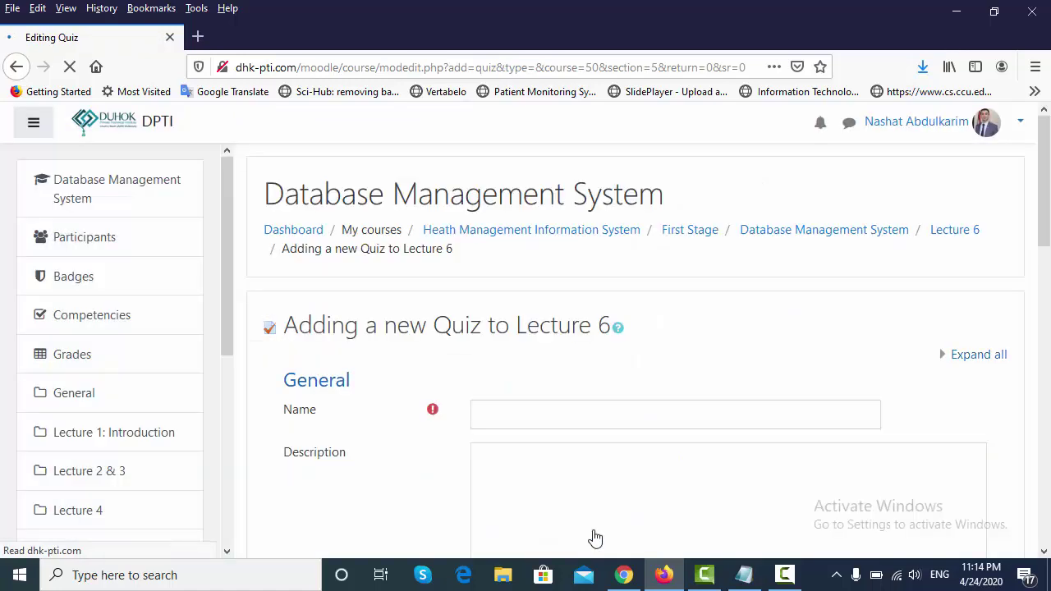
Name the new quiz "Quiz 2" and leave its description empty
click(560, 416)
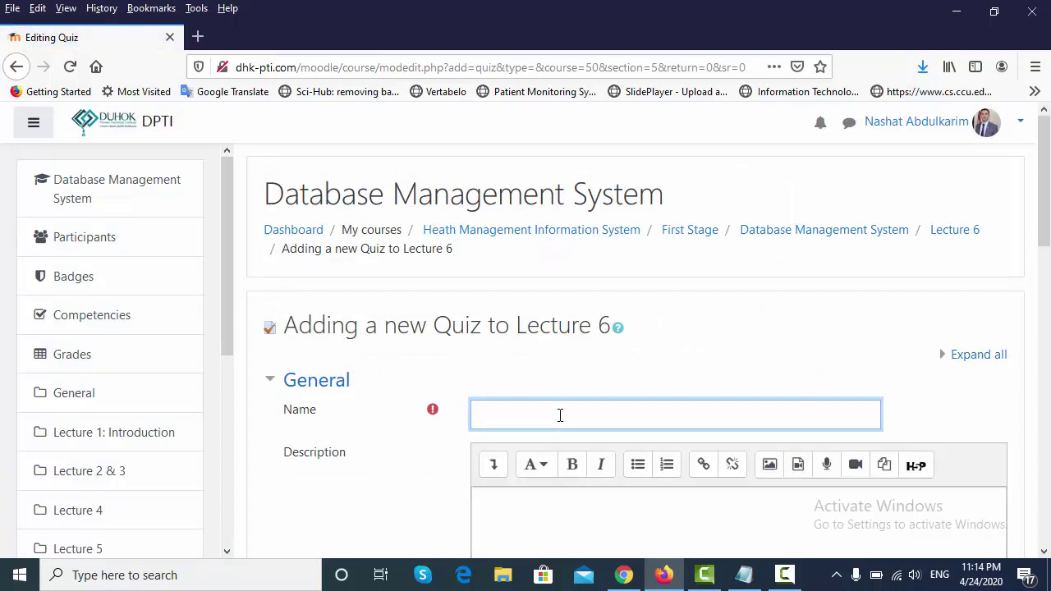
text(Quiz 2)
drag(1041, 238, 1037, 300)
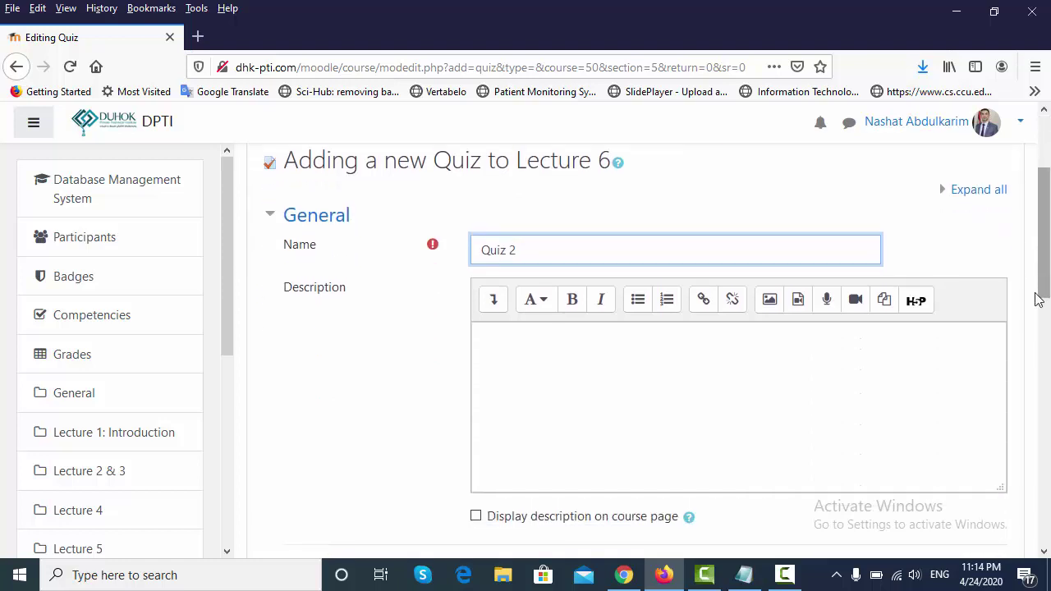
click(805, 379)
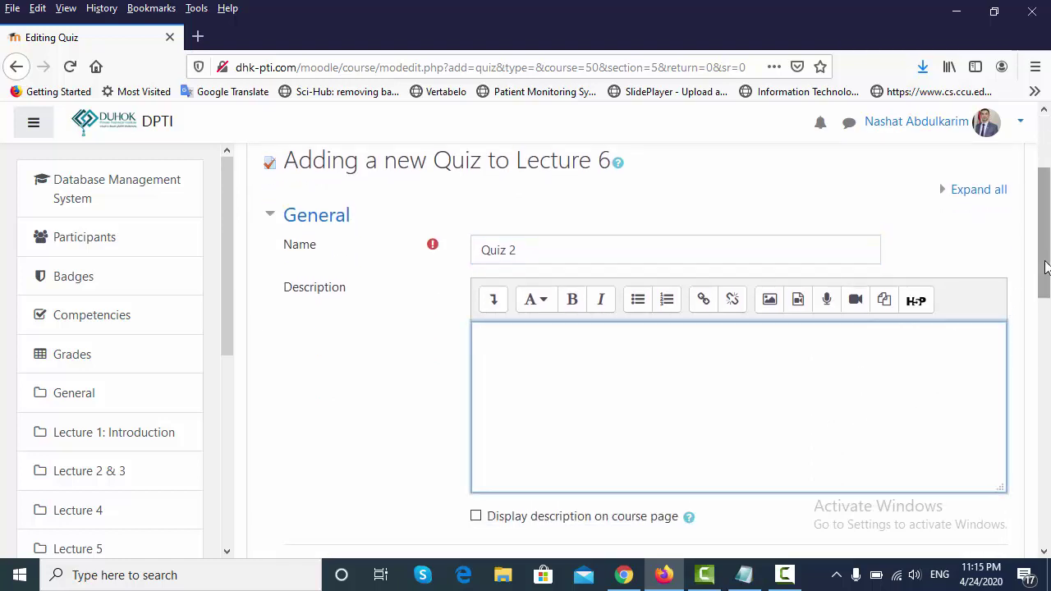
Enable both the opening and closing dates in the quiz's Timing settings
drag(1042, 266, 1046, 336)
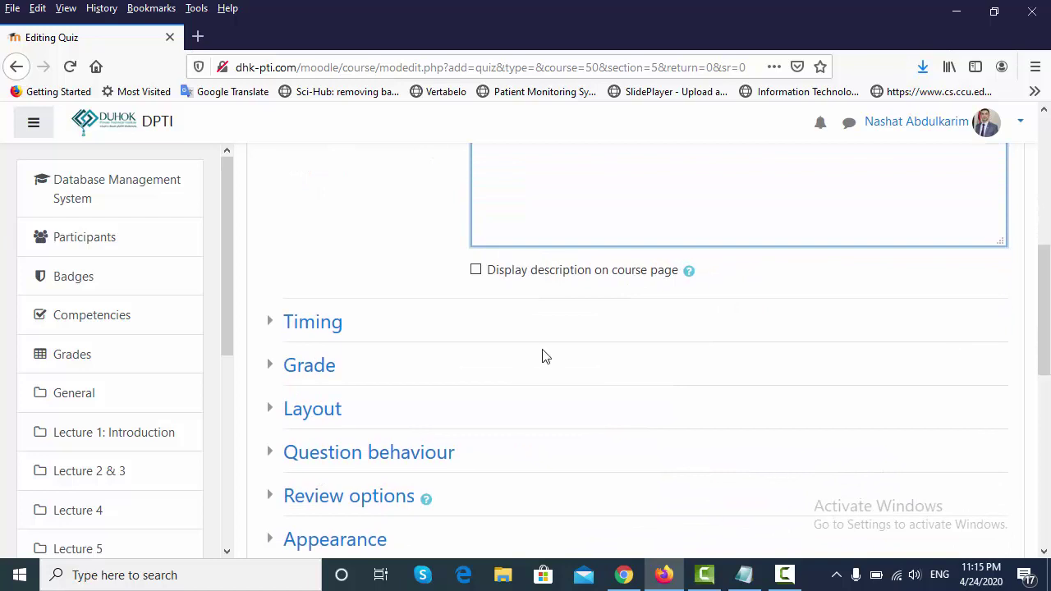
click(330, 327)
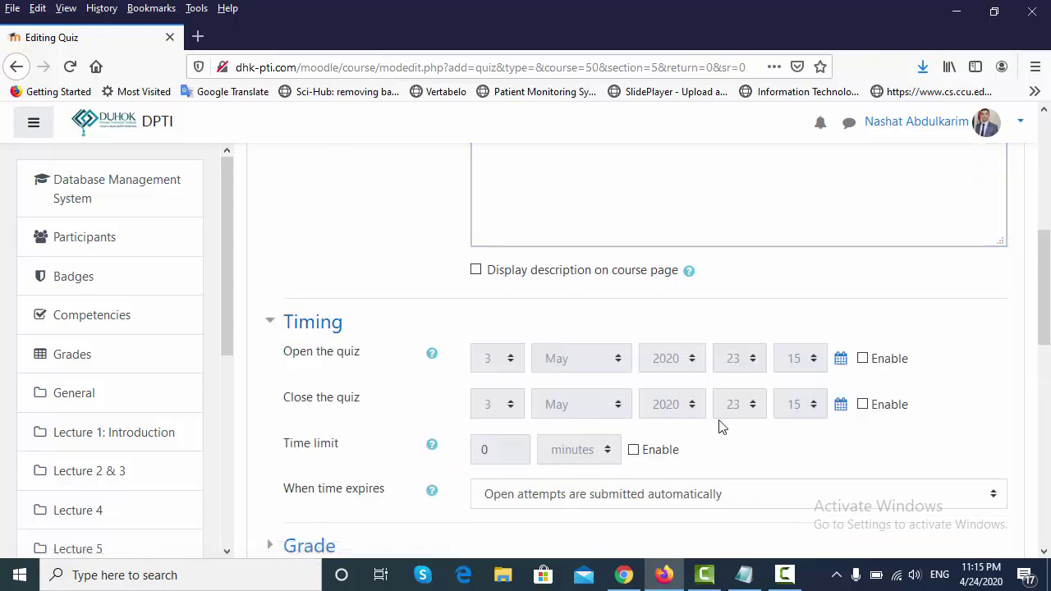
click(861, 358)
click(862, 404)
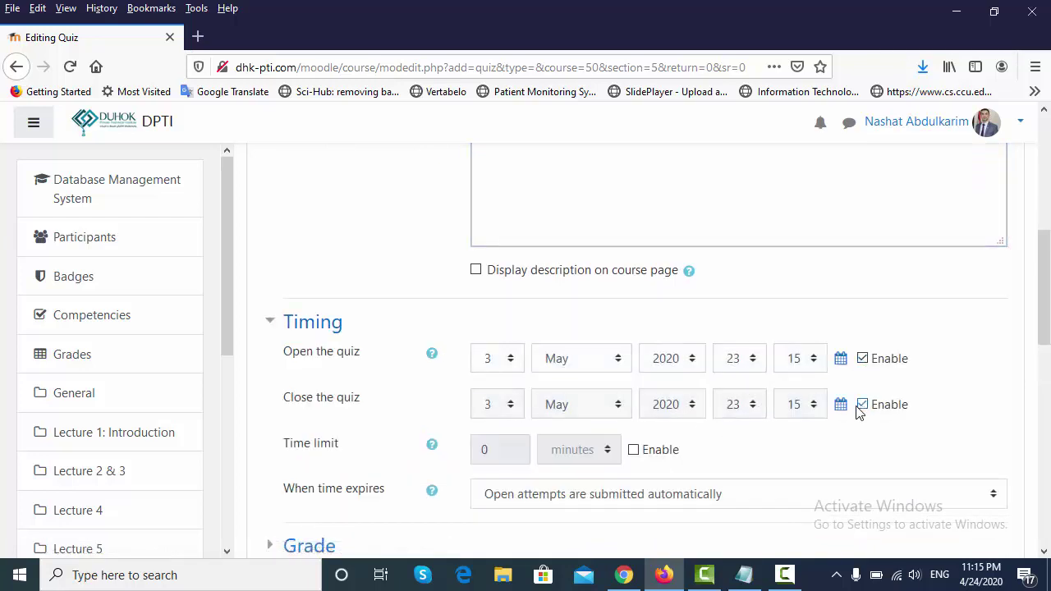
Set the minute of the quiz's closing time to 24
click(812, 410)
scroll(816, 369, down, 3)
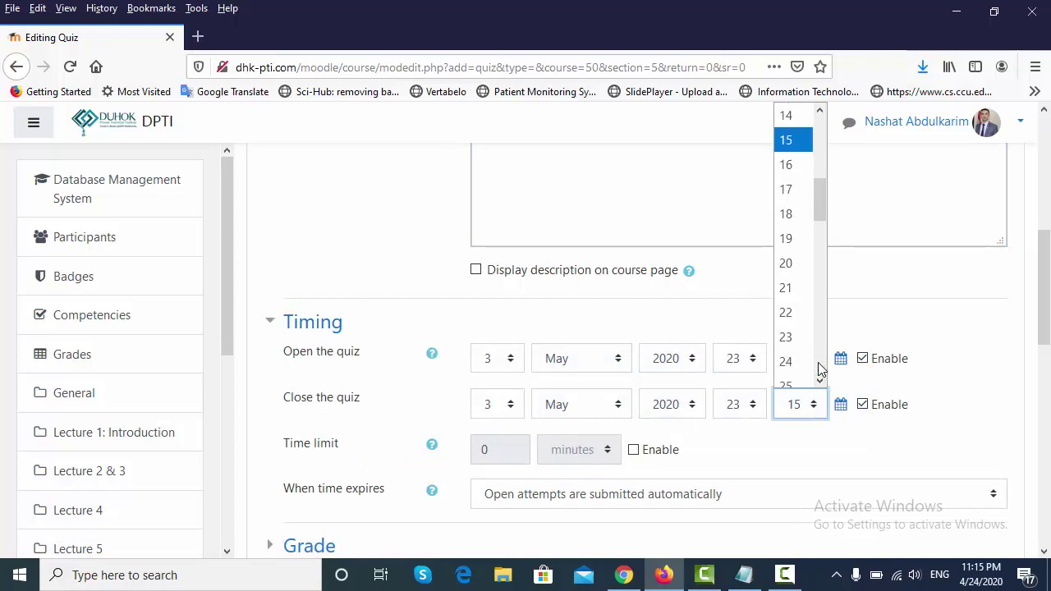
click(791, 362)
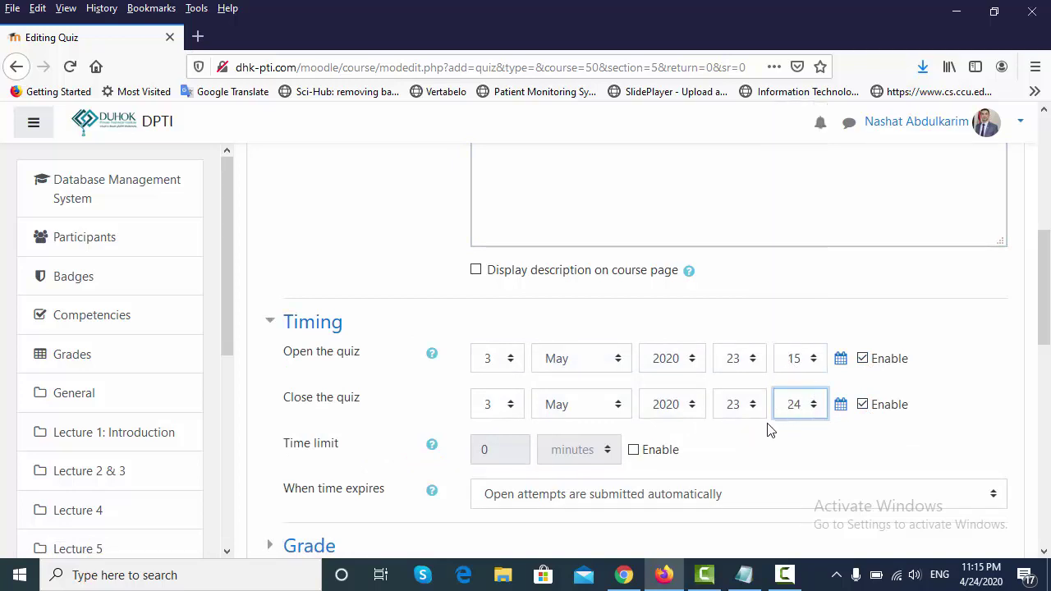
Set the minute of the quiz's closing time to 42
click(812, 410)
scroll(816, 369, down, 3)
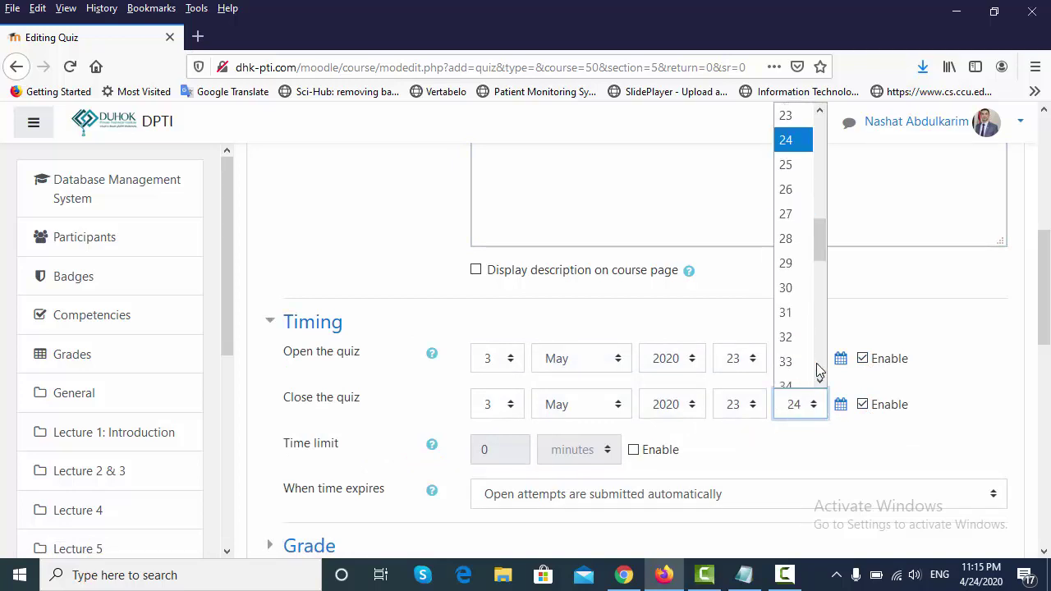
scroll(816, 363, down, 3)
click(792, 346)
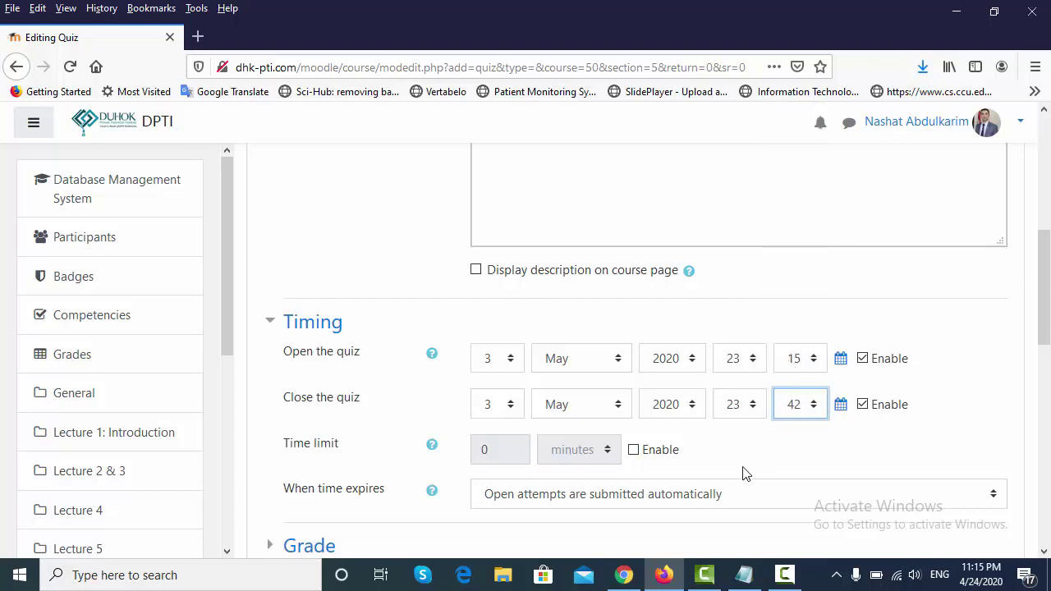
Enable the quiz's time limit and set it to 5 minutes
click(632, 450)
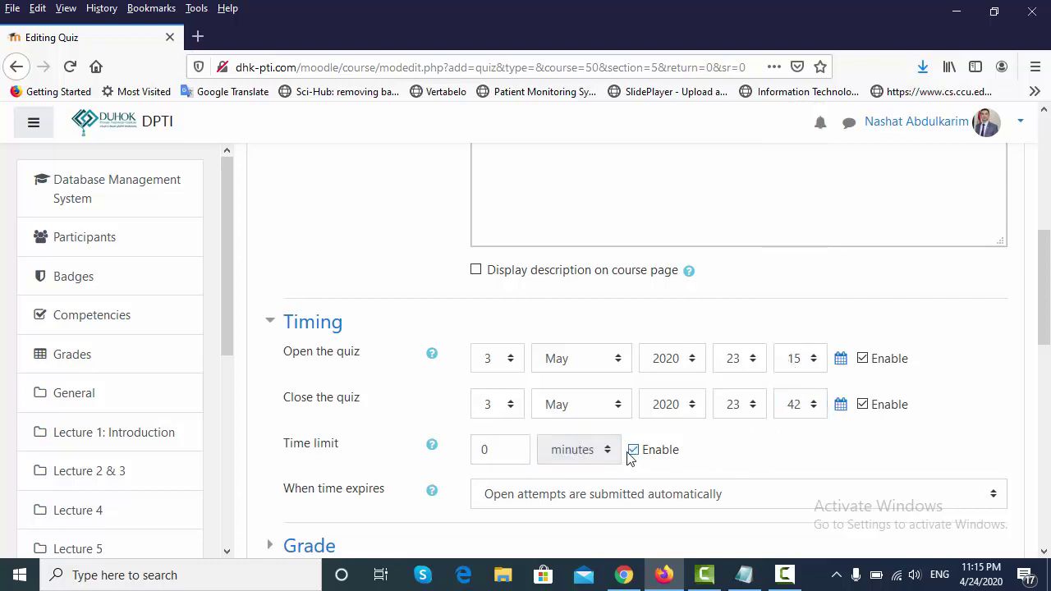
double_click(497, 450)
text(5)
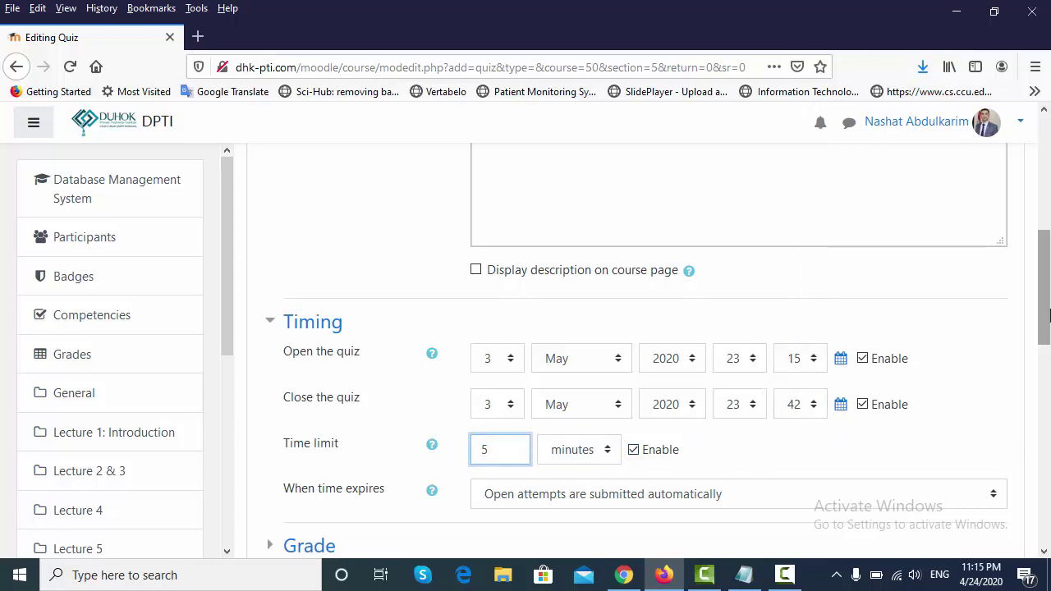
In the quiz's Grade settings, set the grade to pass to 10 and the attempts allowed to 1
drag(1044, 288, 1048, 354)
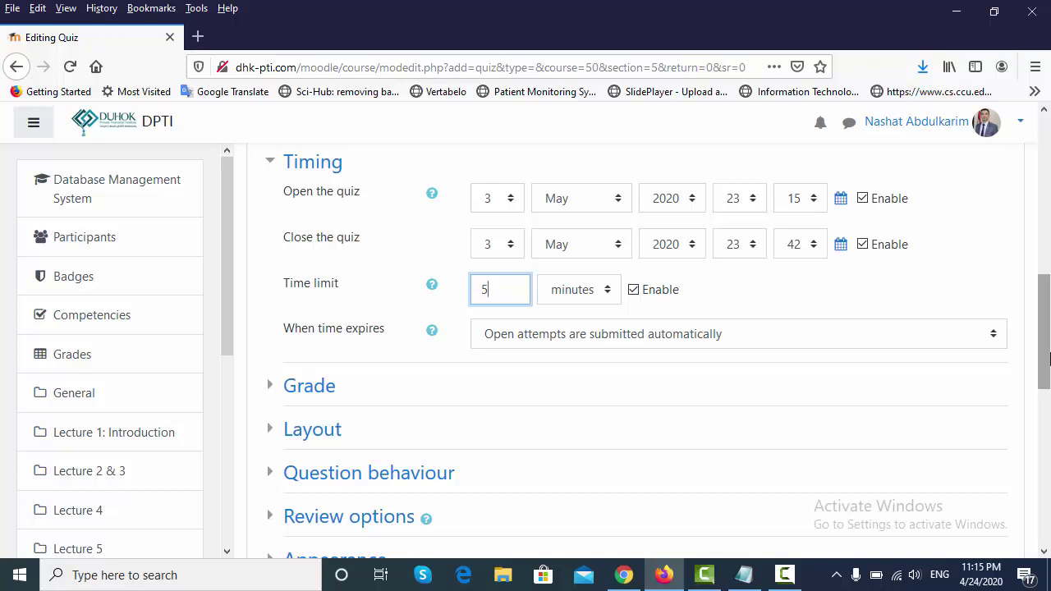
drag(1049, 355, 1048, 386)
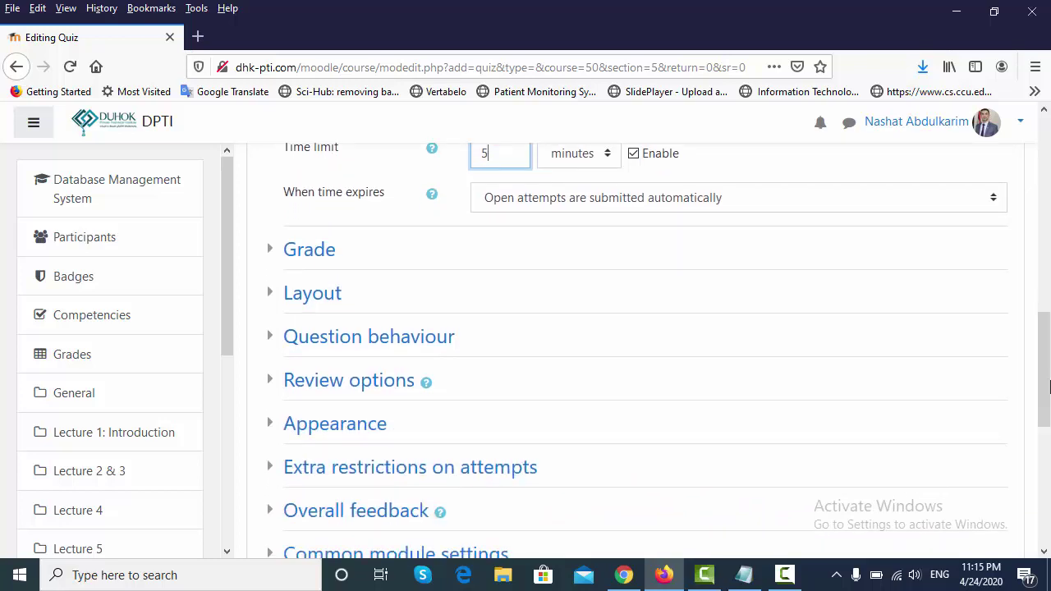
click(317, 256)
click(509, 323)
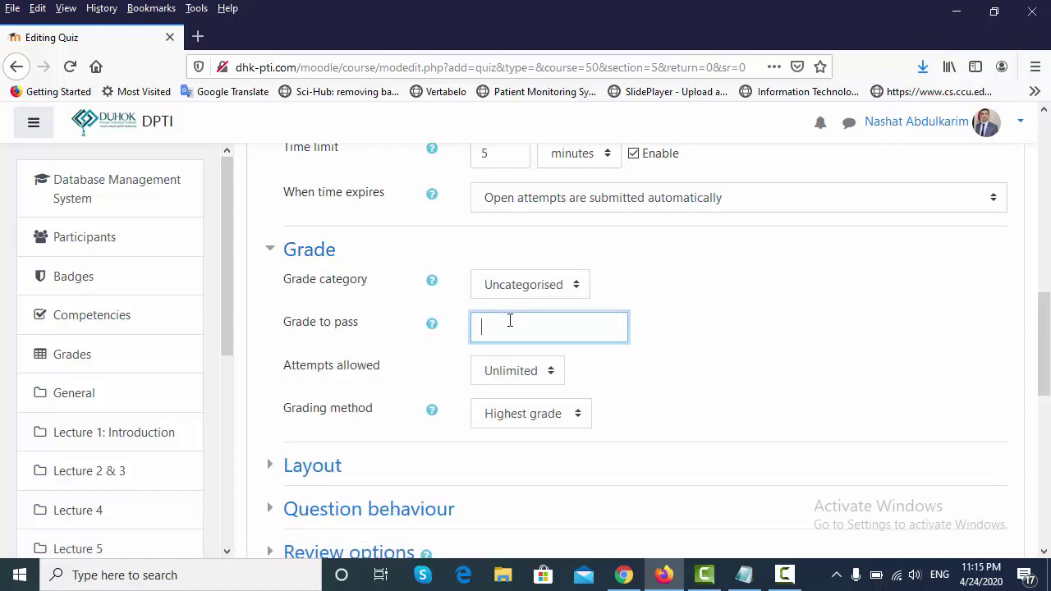
text(10)
click(554, 374)
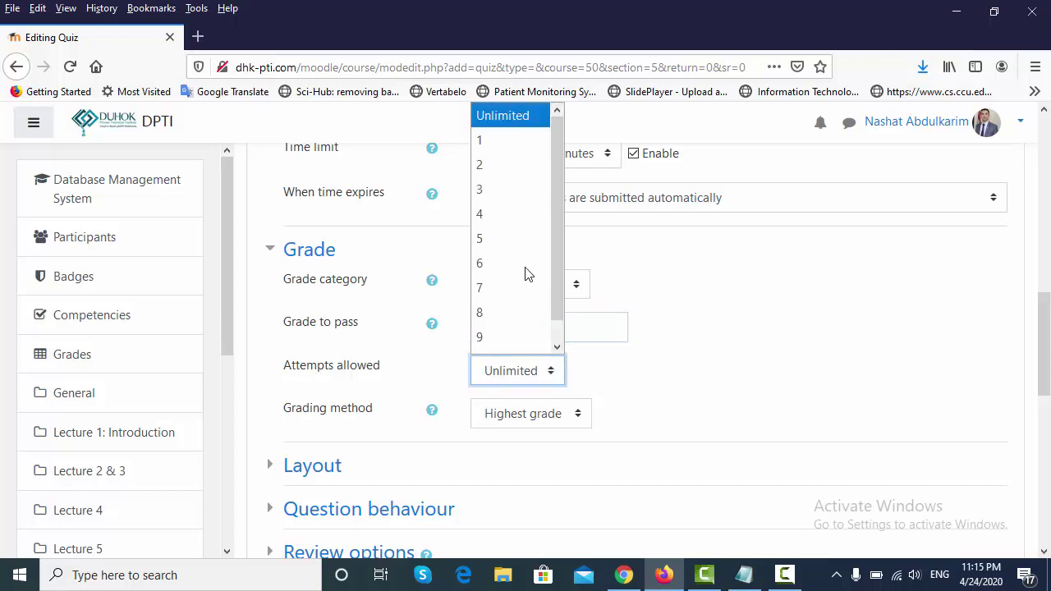
click(509, 146)
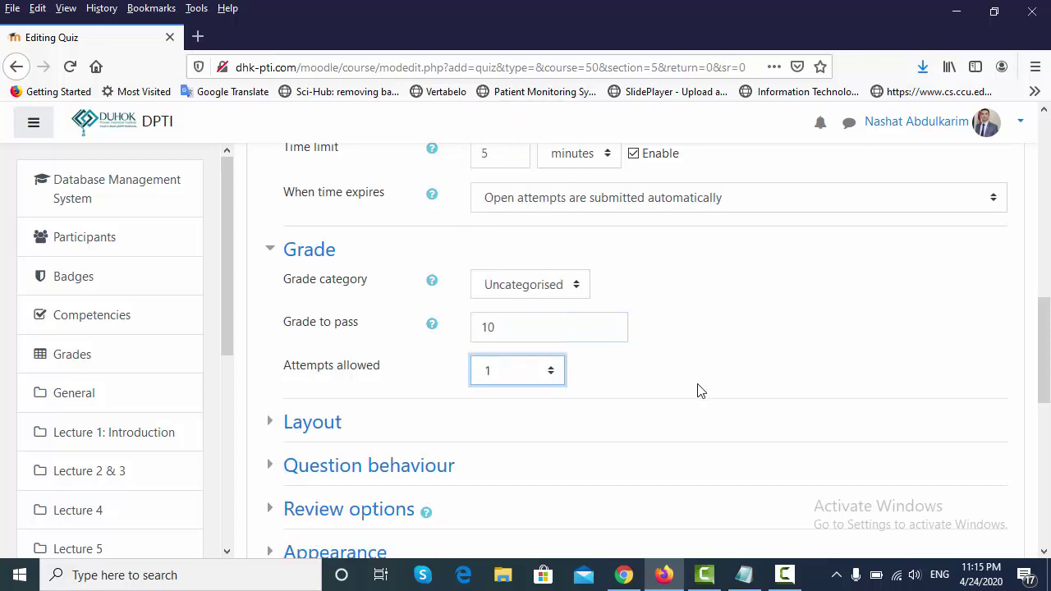
Save the quiz with a return to the course, and open Quiz 2's question editing page
drag(1046, 348, 1045, 483)
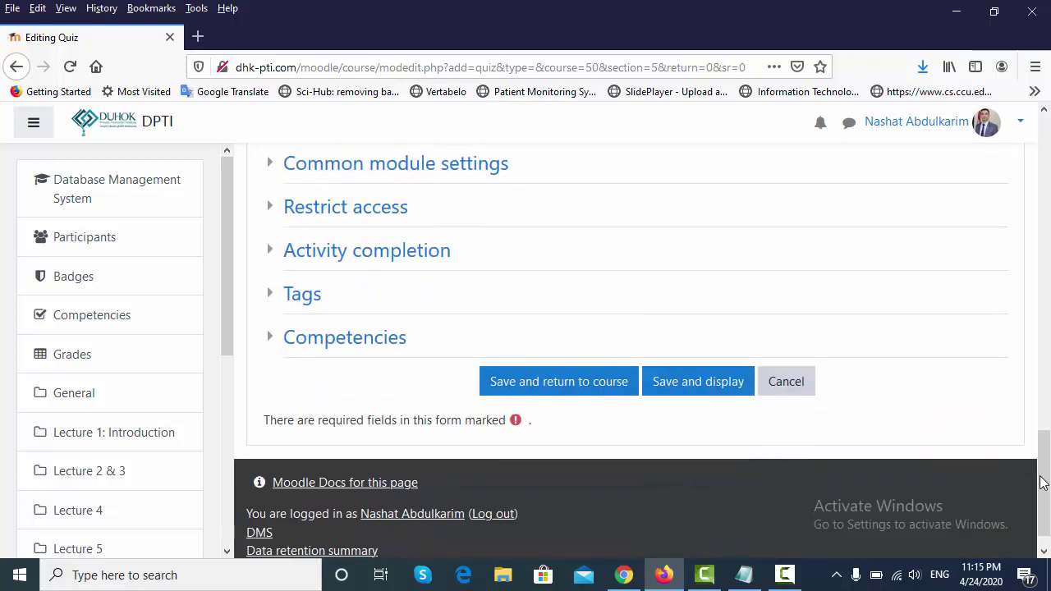
click(603, 387)
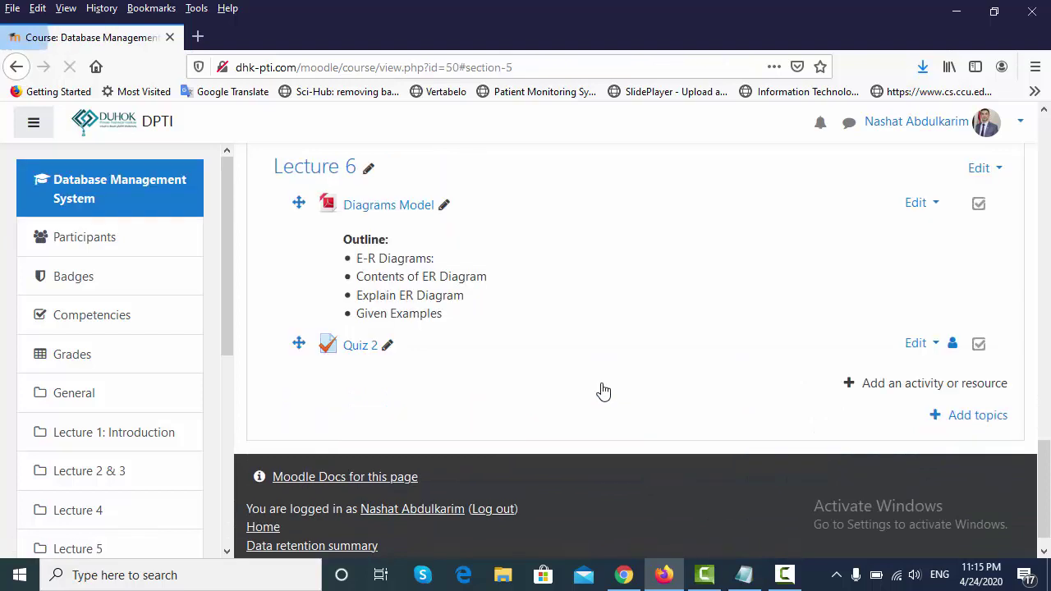
click(361, 349)
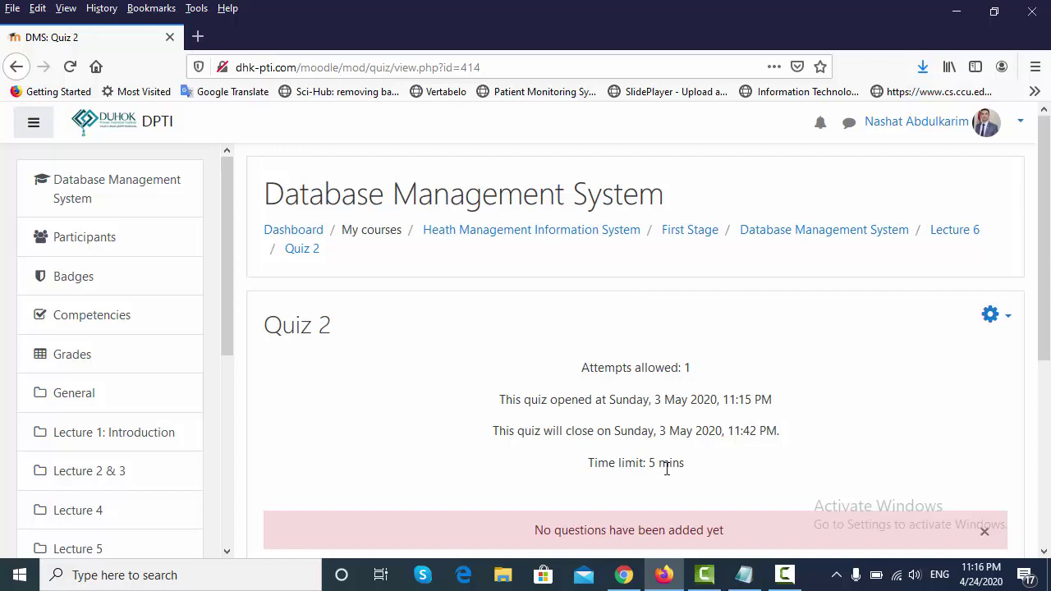
drag(1042, 355, 1043, 429)
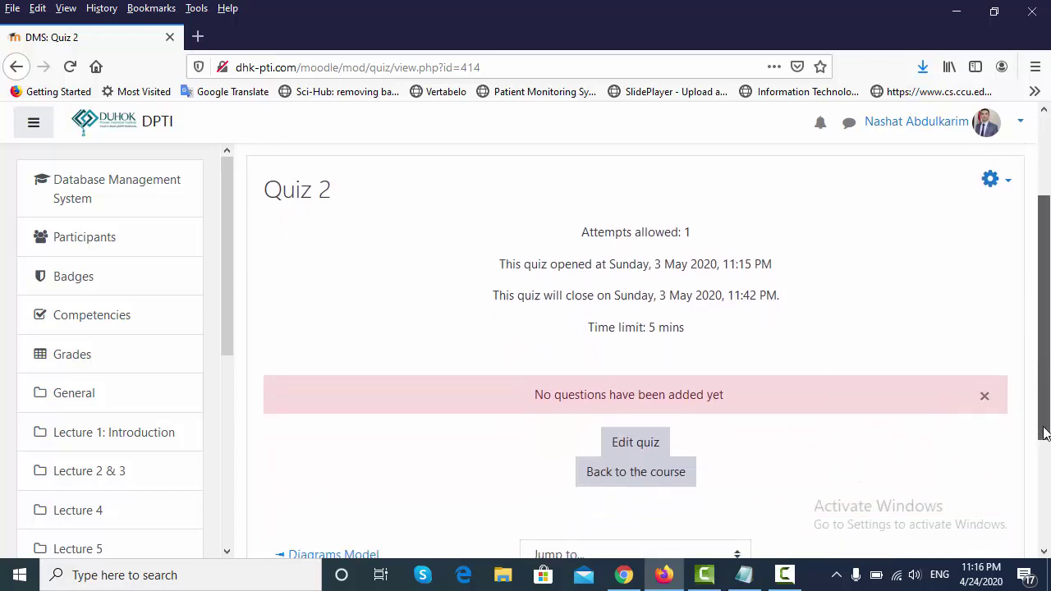
click(648, 443)
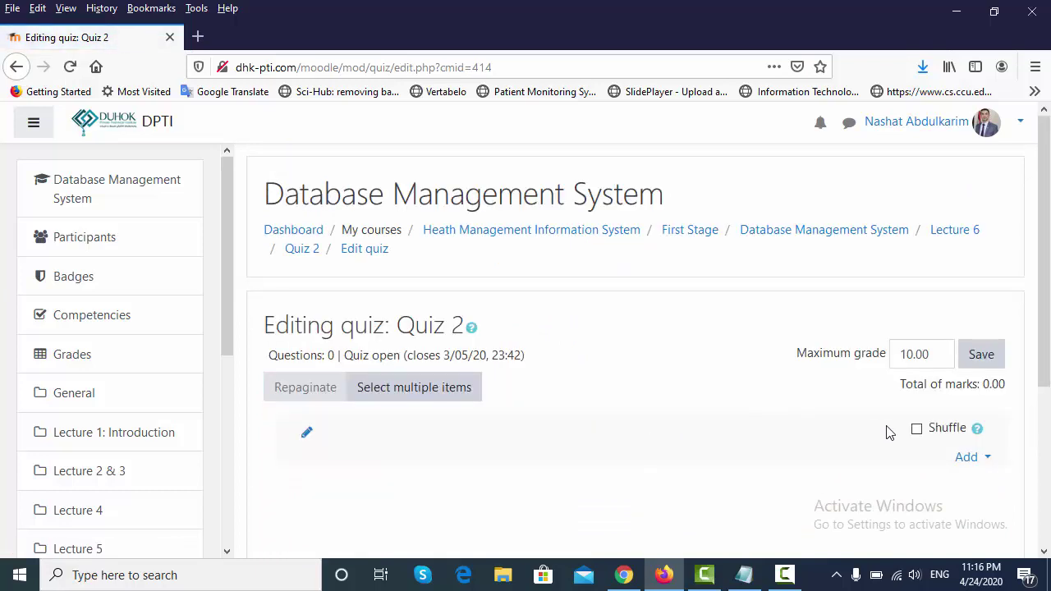
Turn on question shuffling for Quiz 2, keeping the maximum grade at 10.00
click(909, 356)
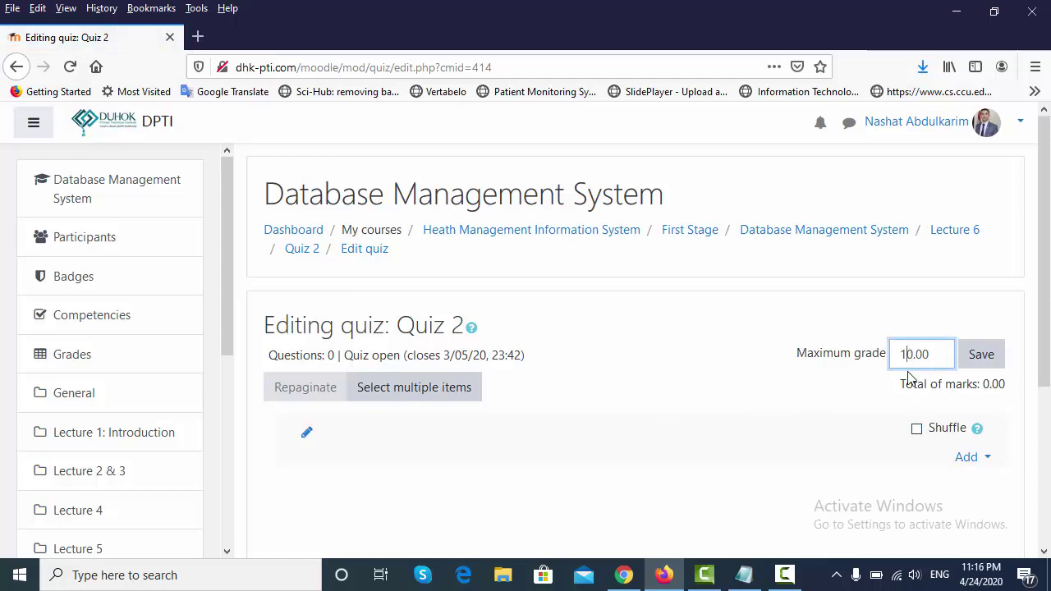
click(916, 429)
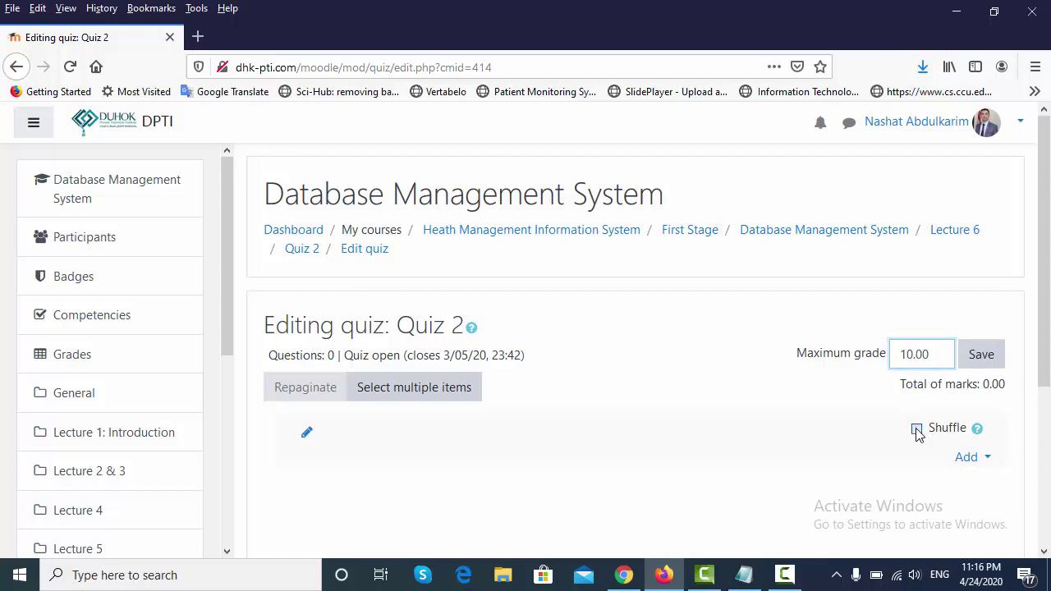
click(916, 430)
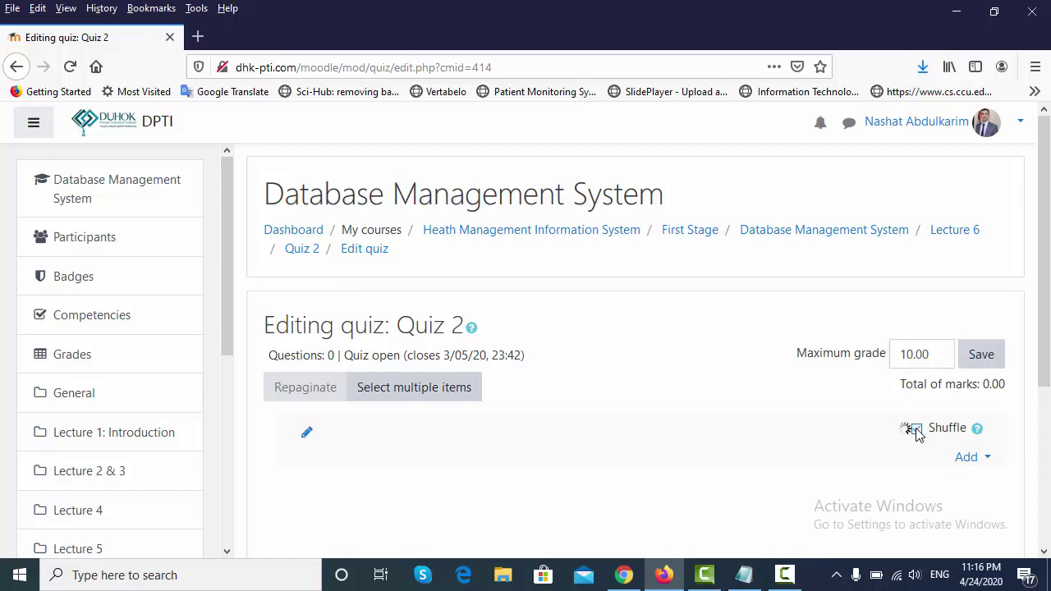
Start adding a new question of the Essay type to Quiz 2
click(966, 457)
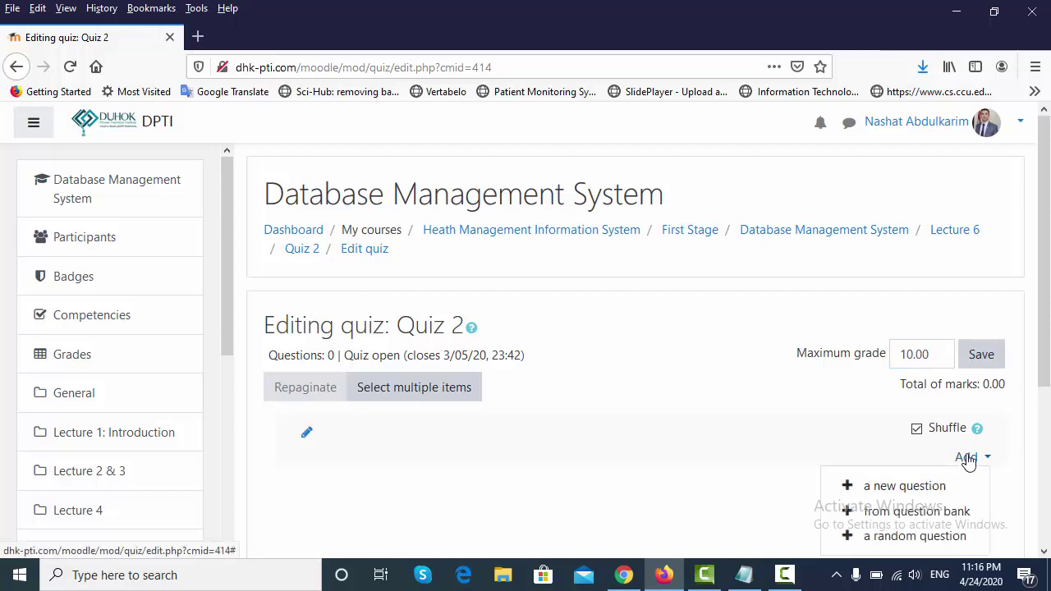
click(929, 486)
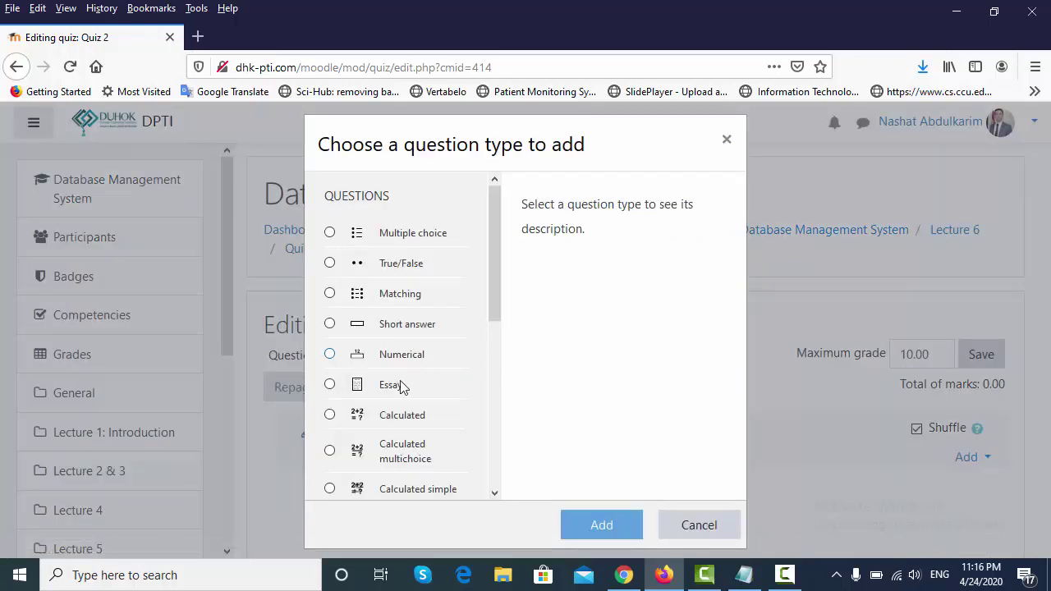
click(391, 392)
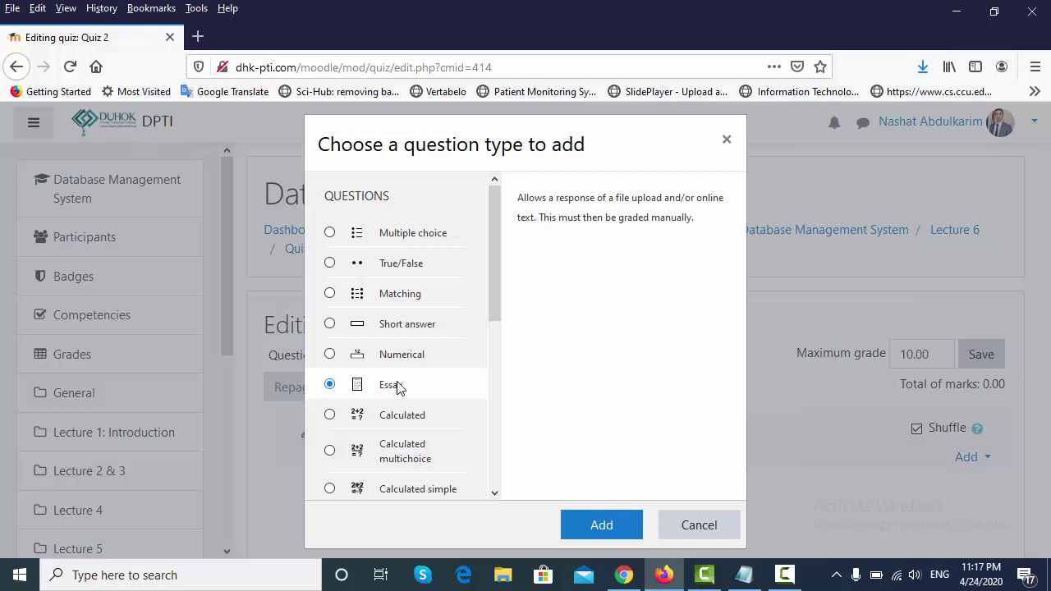
click(588, 534)
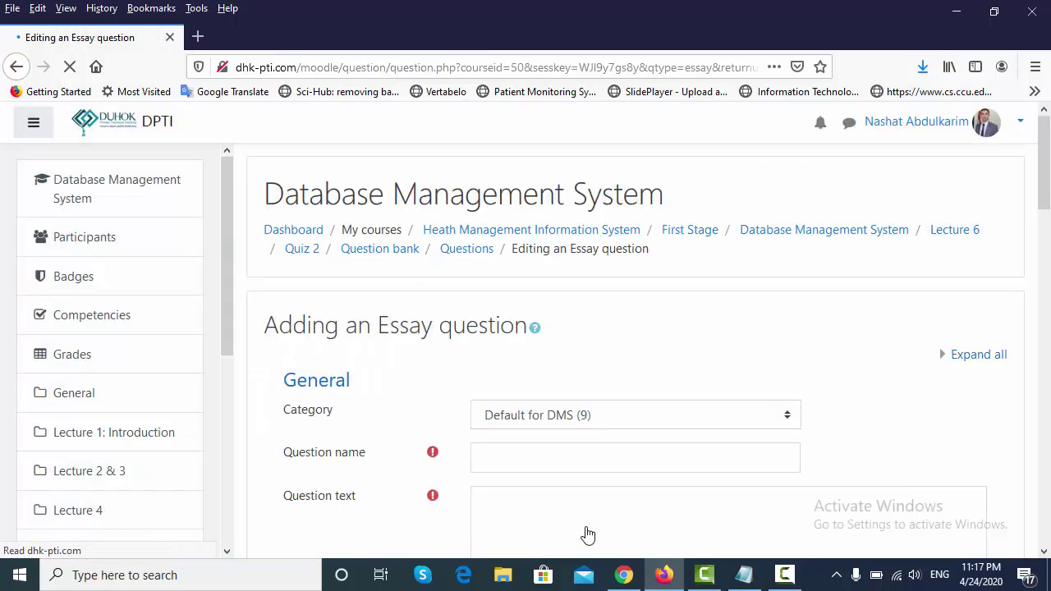
Name the essay question Q1 and enter the question text "List the Types of Attributes?" copied from the open Notepad document
click(572, 457)
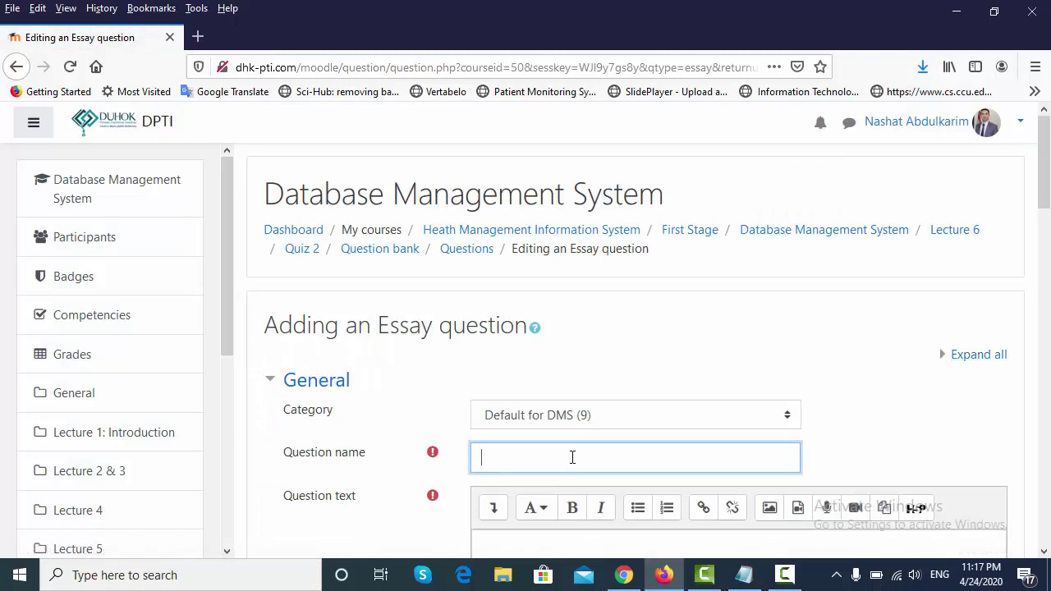
text(Q1)
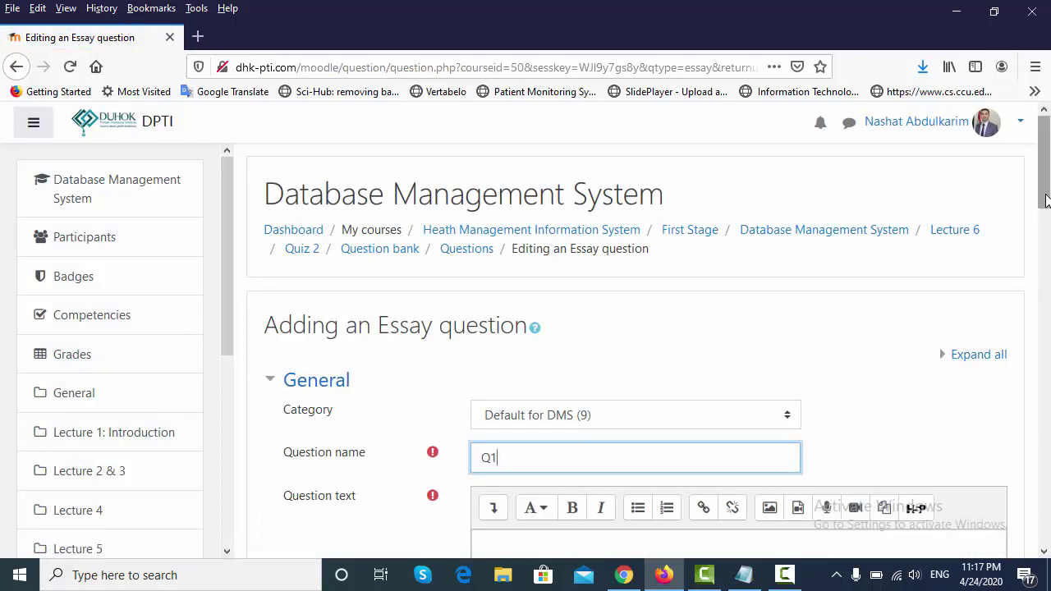
drag(1040, 206, 1048, 251)
scroll(758, 293, down, 2)
click(751, 293)
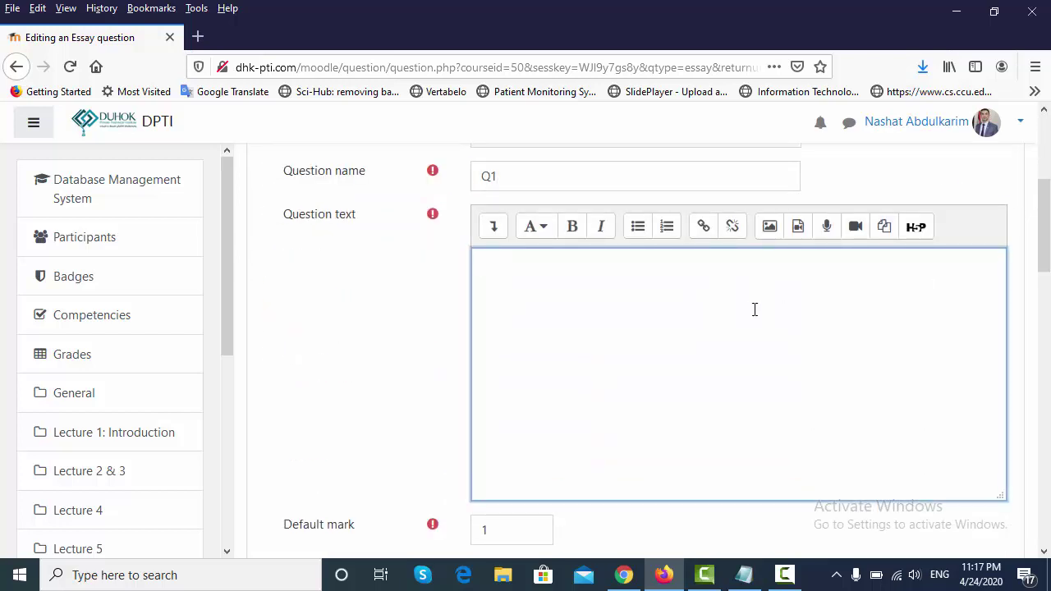
click(744, 575)
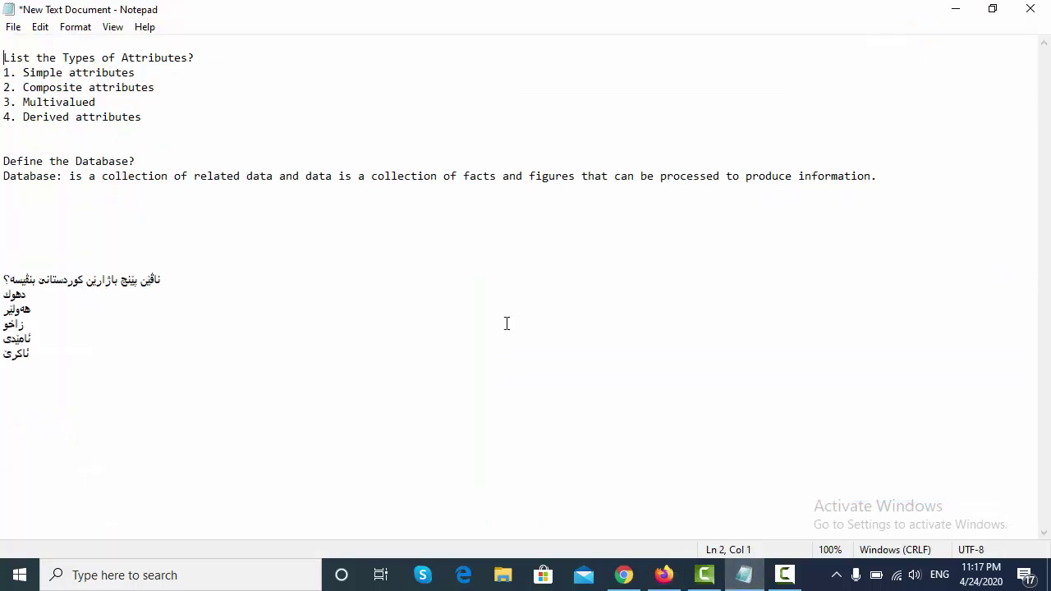
drag(192, 56, 4, 62)
key(ctrl+c)
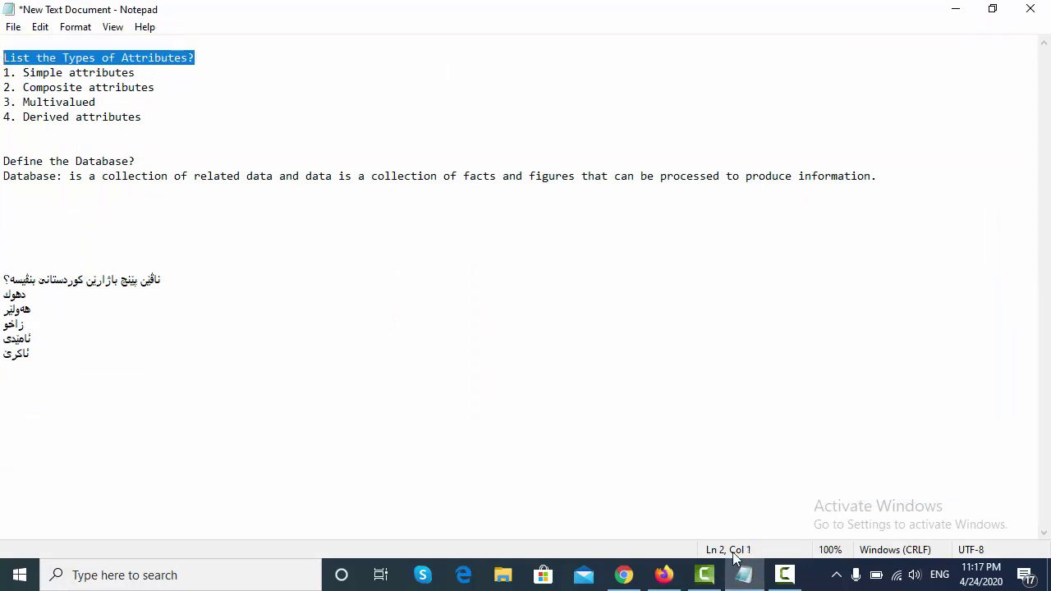
click(743, 574)
key(ctrl+v)
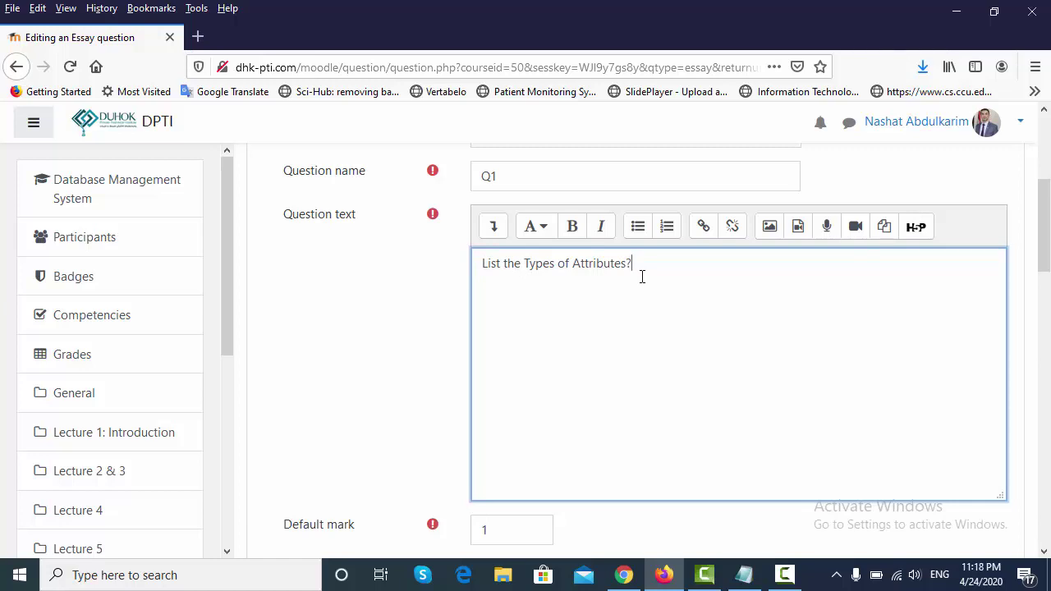
Set the essay question's default mark to 10 and leave the general feedback empty
drag(1046, 238, 1047, 283)
click(522, 327)
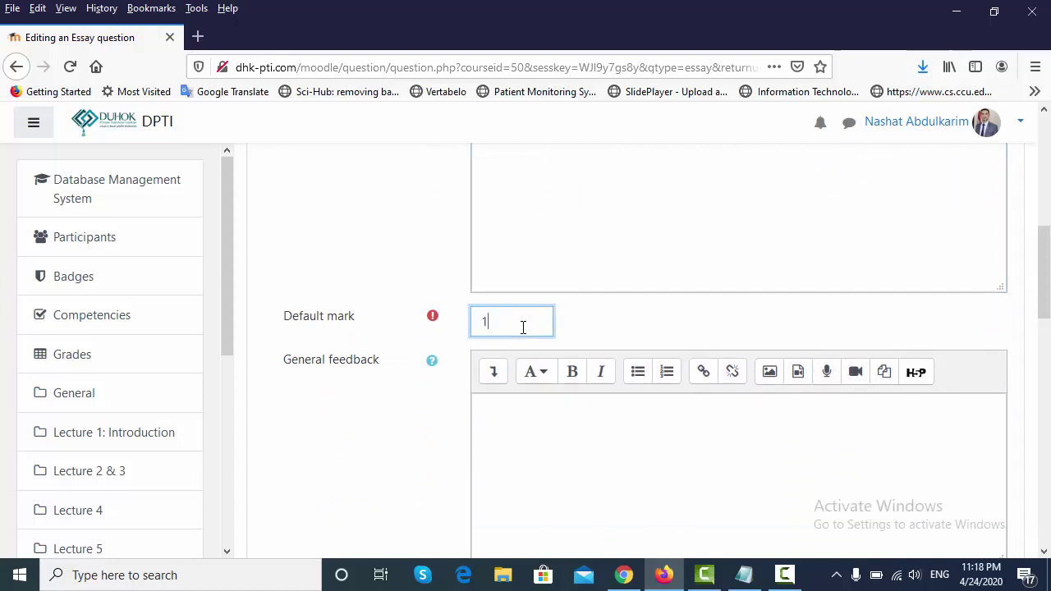
text(0)
drag(1048, 275, 1048, 310)
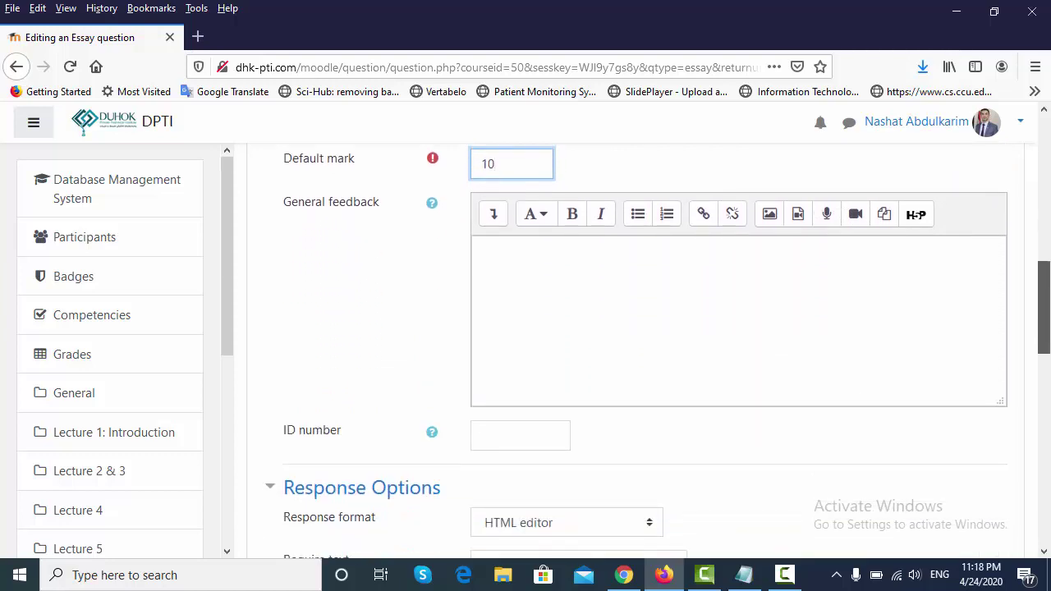
click(818, 294)
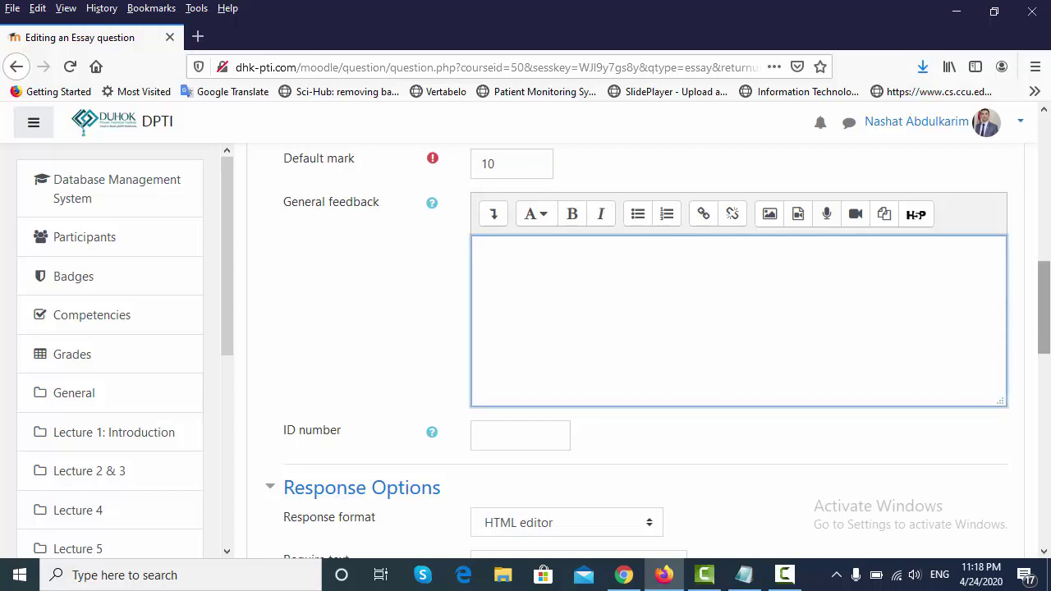
In the essay question's response options, keep HTML editor as the response format
scroll(1044, 343, down, 2)
drag(1044, 343, 1046, 372)
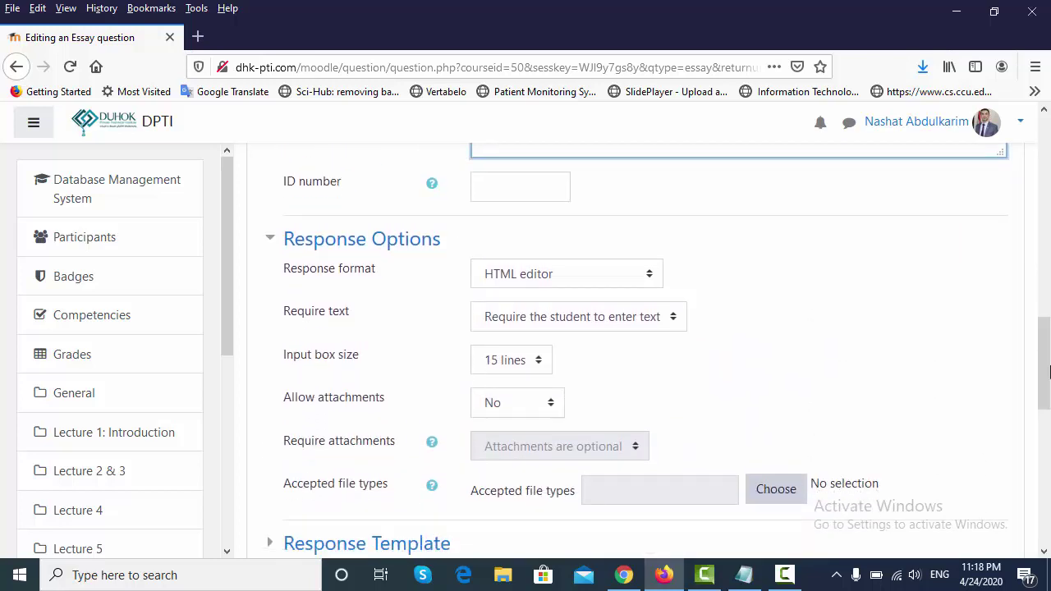
click(650, 276)
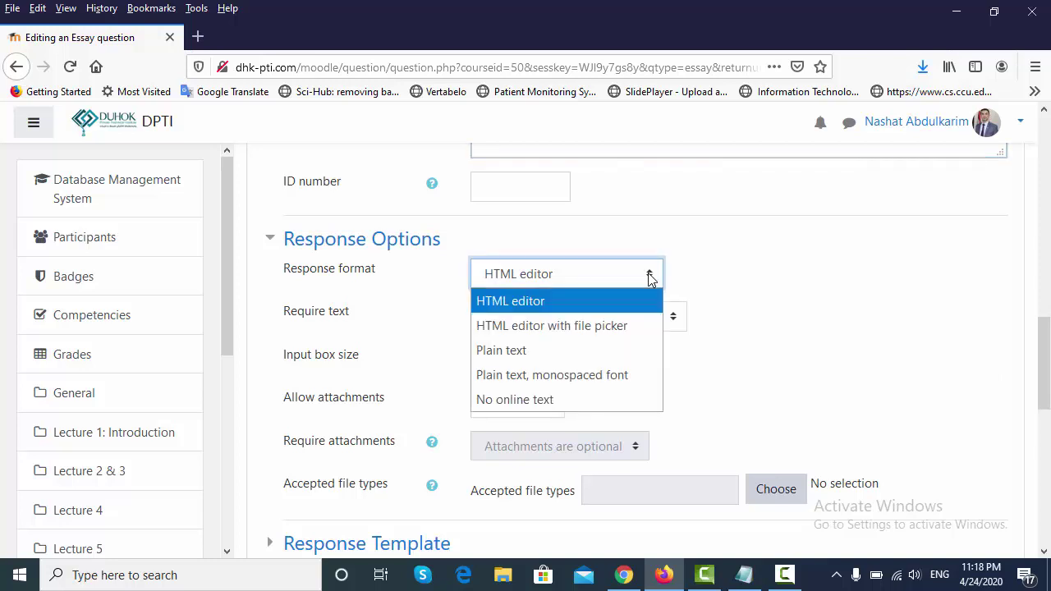
click(556, 314)
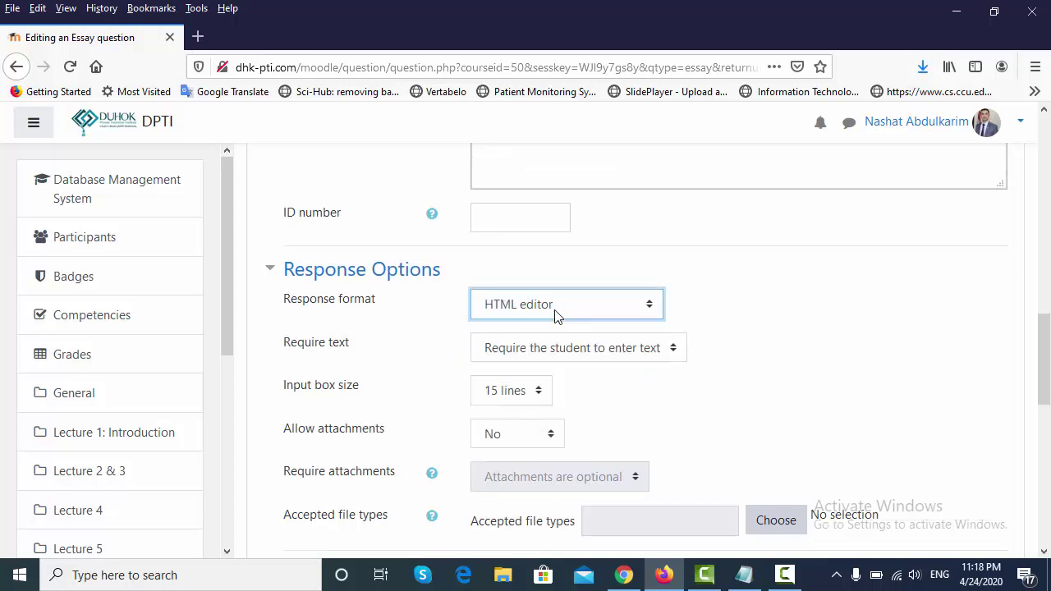
click(742, 366)
scroll(744, 367, down, 3)
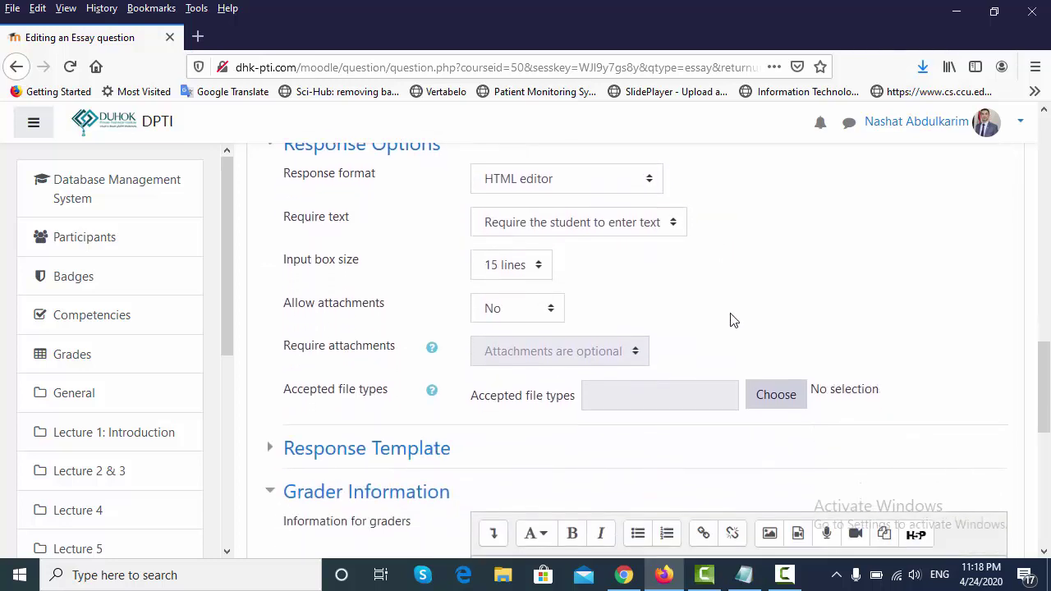
Require the student to enter text and set the input box size to 10 lines
click(676, 222)
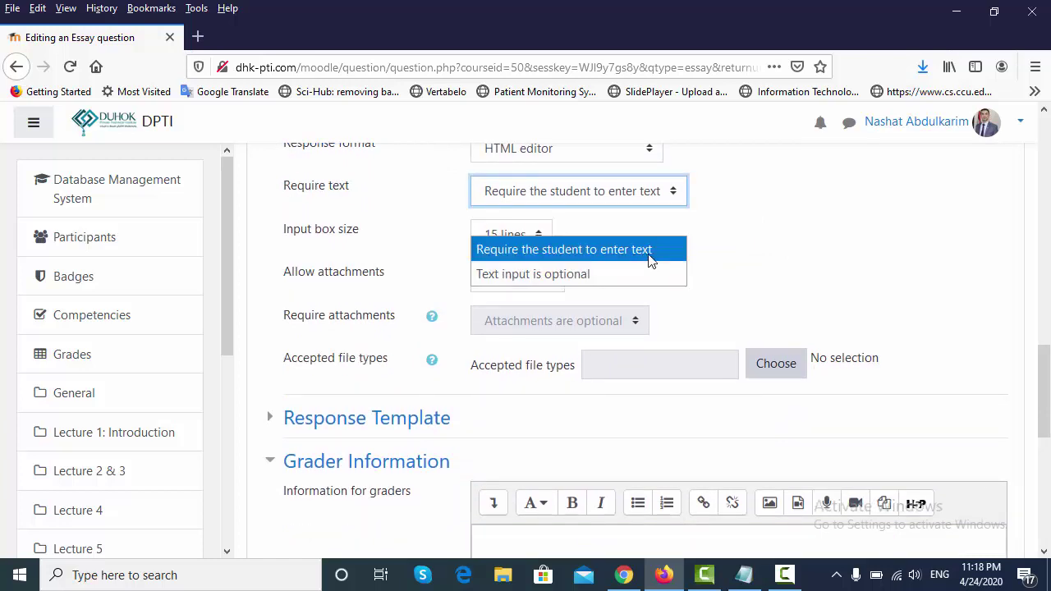
click(739, 268)
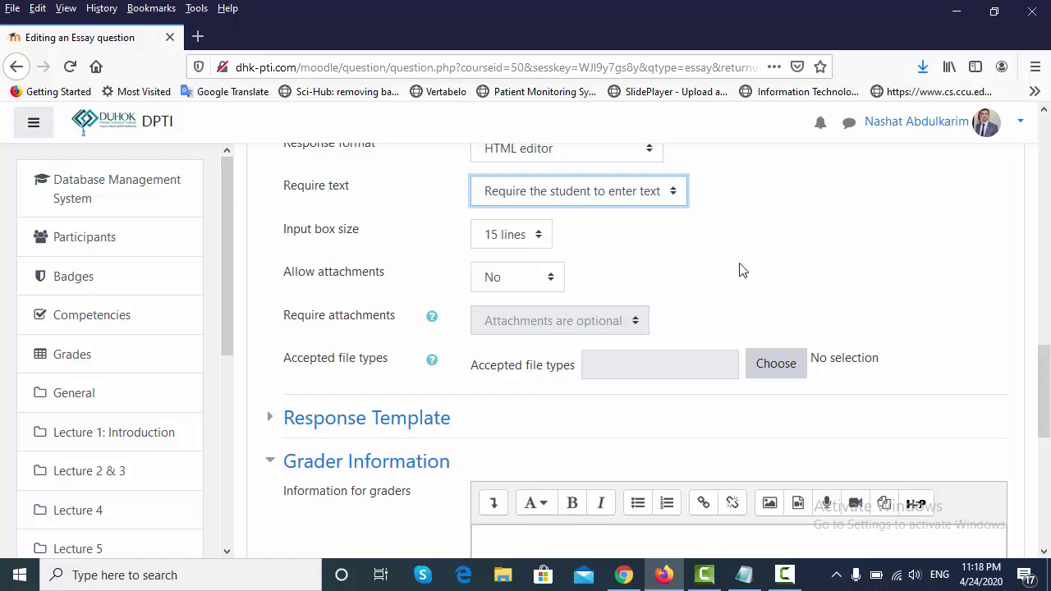
click(657, 196)
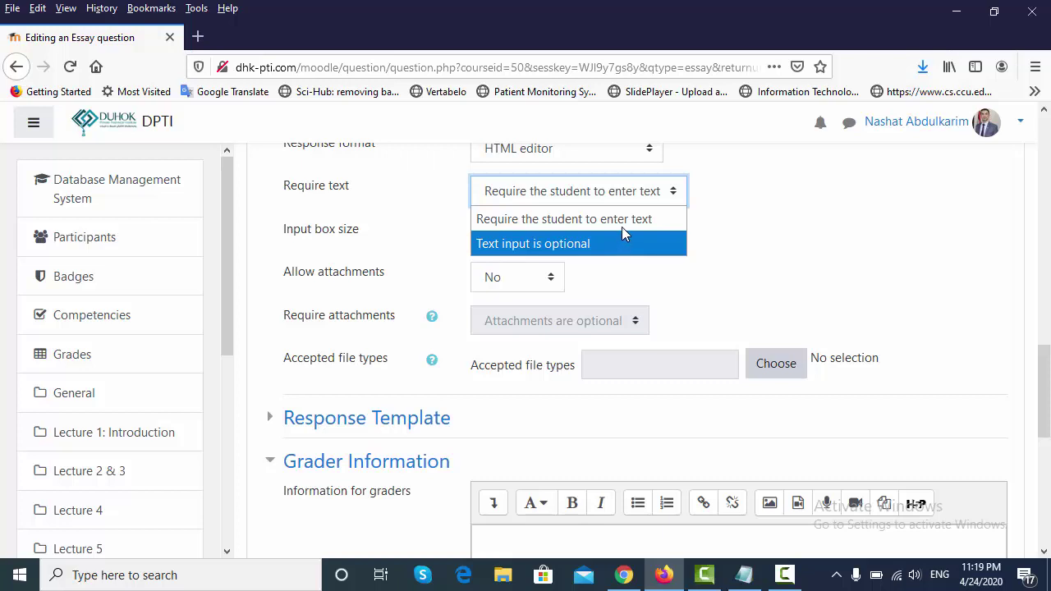
click(624, 219)
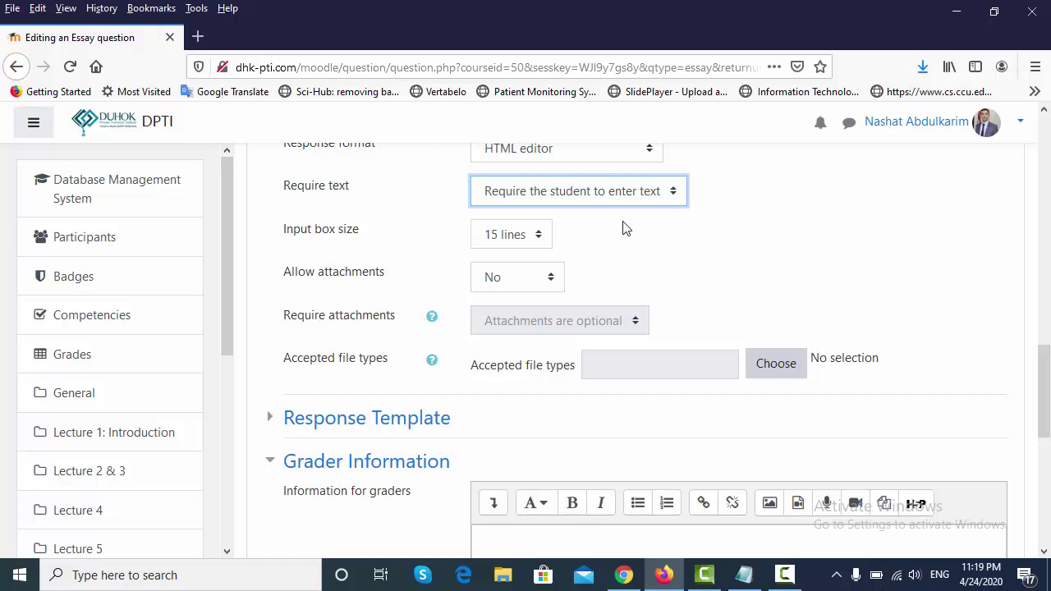
click(538, 238)
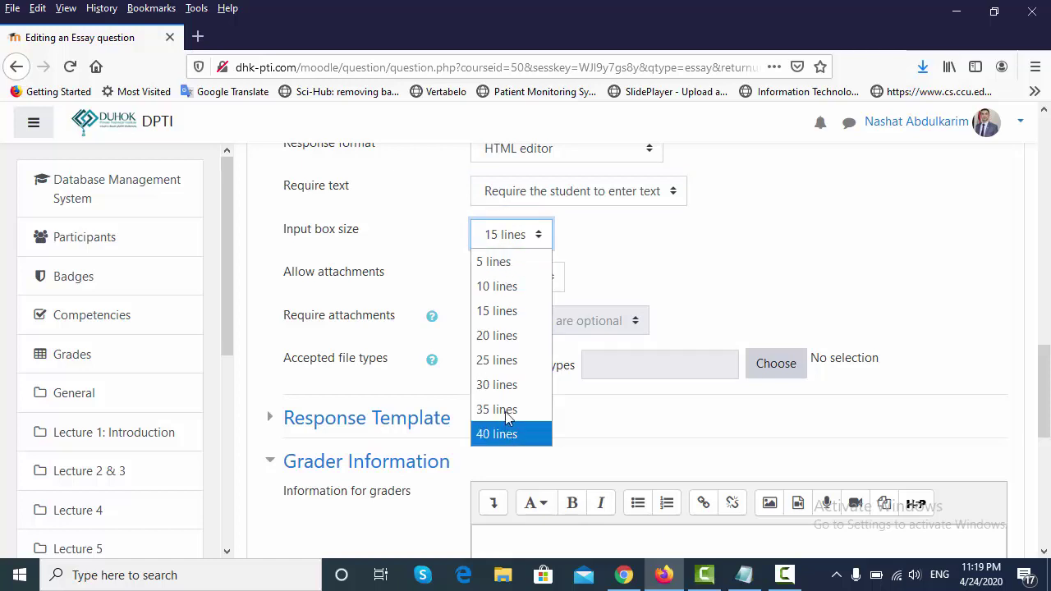
click(509, 289)
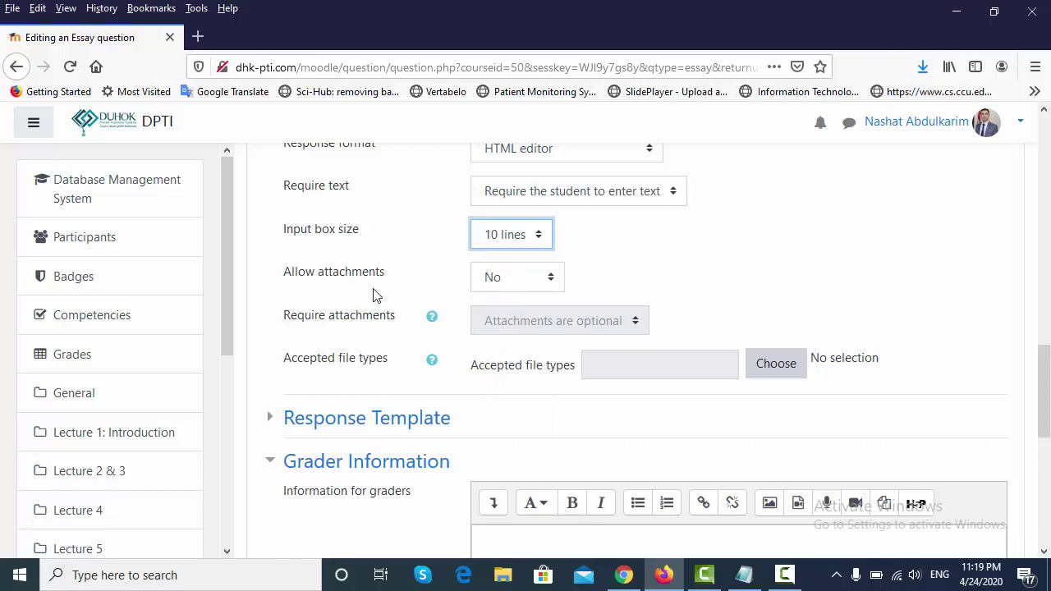
Try allowing 1 attachment with attachments optional, and set Allow attachments back to No
click(500, 285)
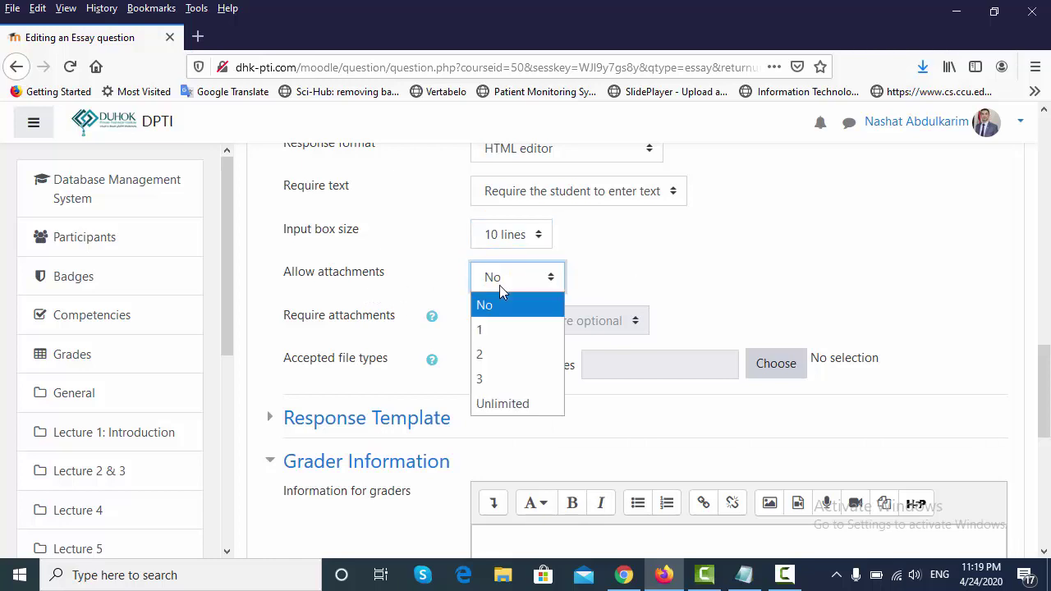
click(503, 332)
click(521, 326)
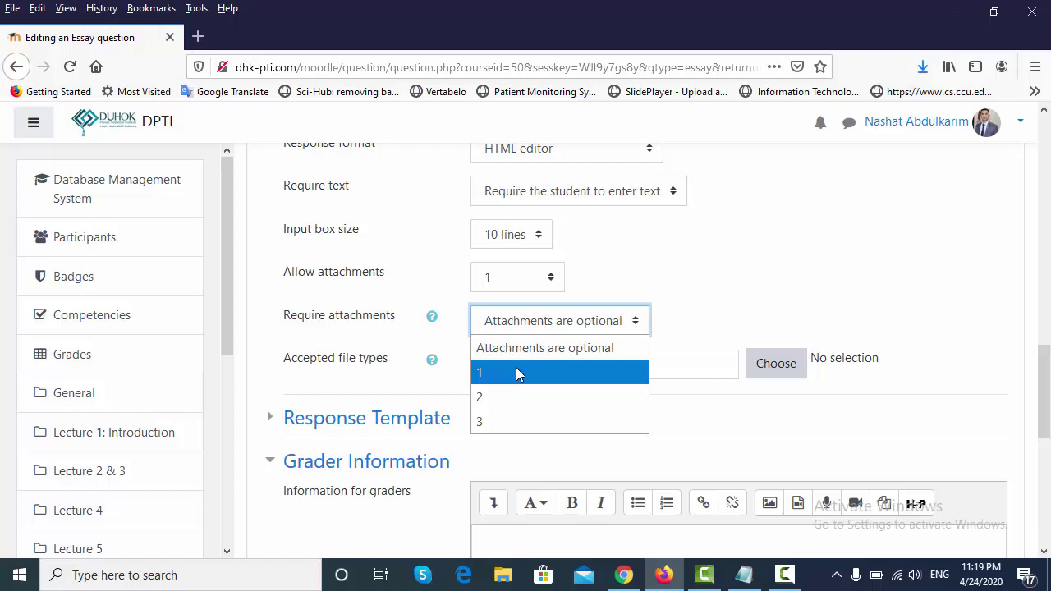
click(518, 351)
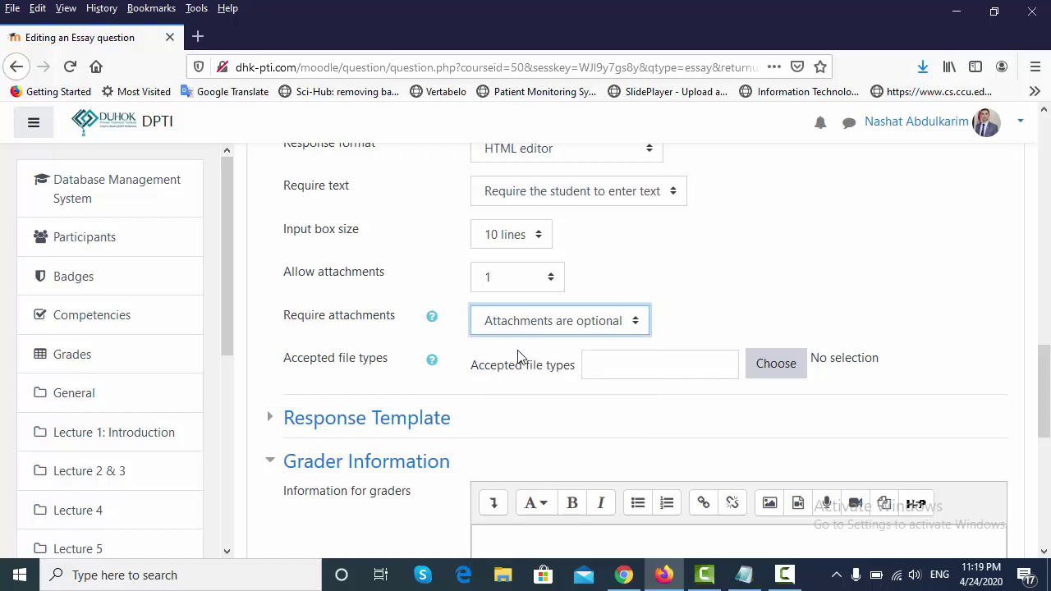
click(493, 285)
click(493, 302)
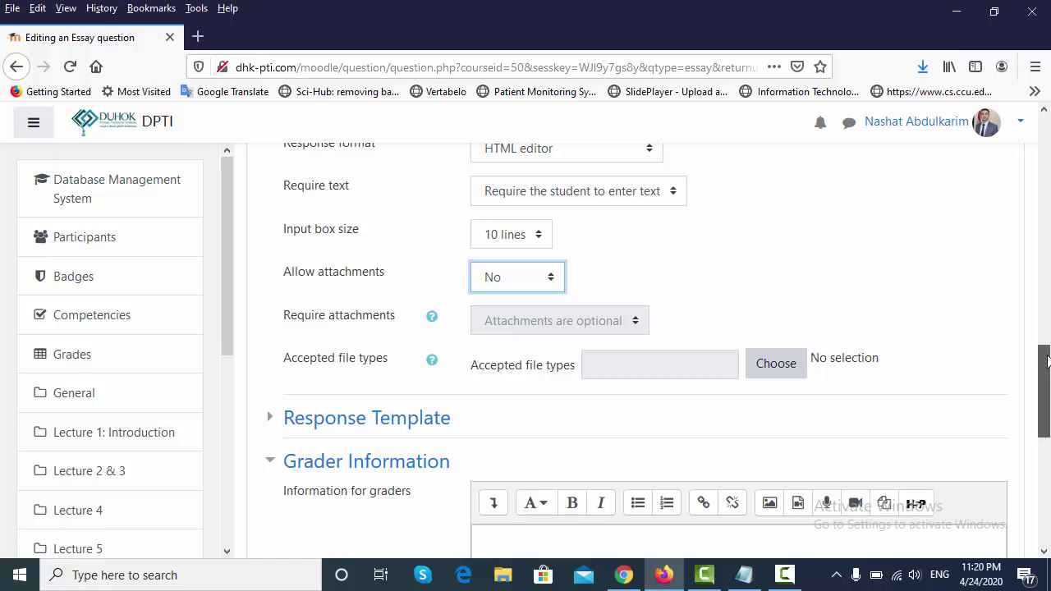
Expand the Response Template section and enter a template with the headings Abstract and Introduction, separated by blank lines
drag(1039, 345, 1033, 408)
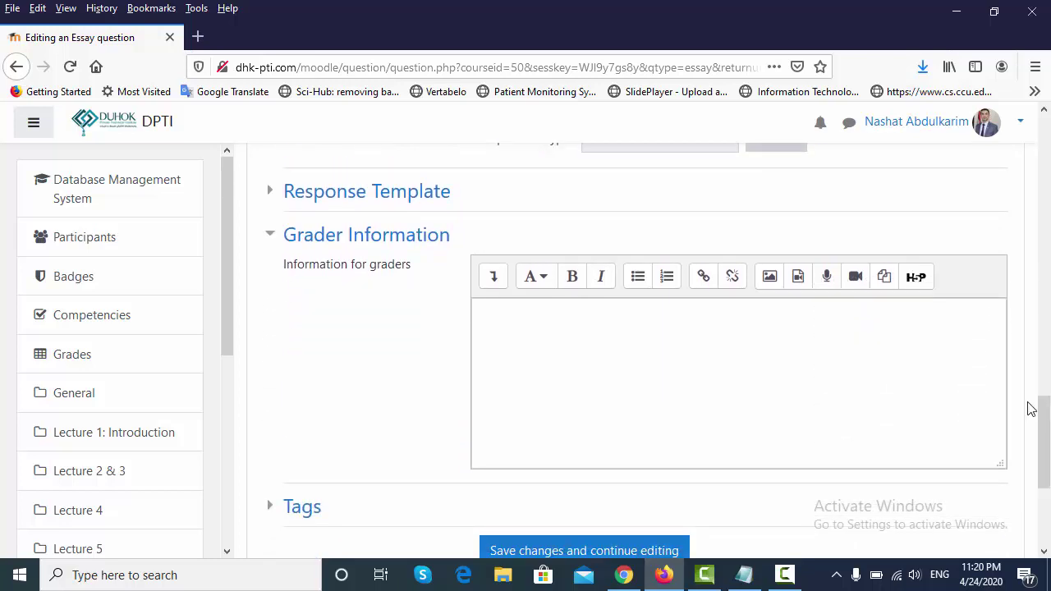
click(435, 196)
click(535, 286)
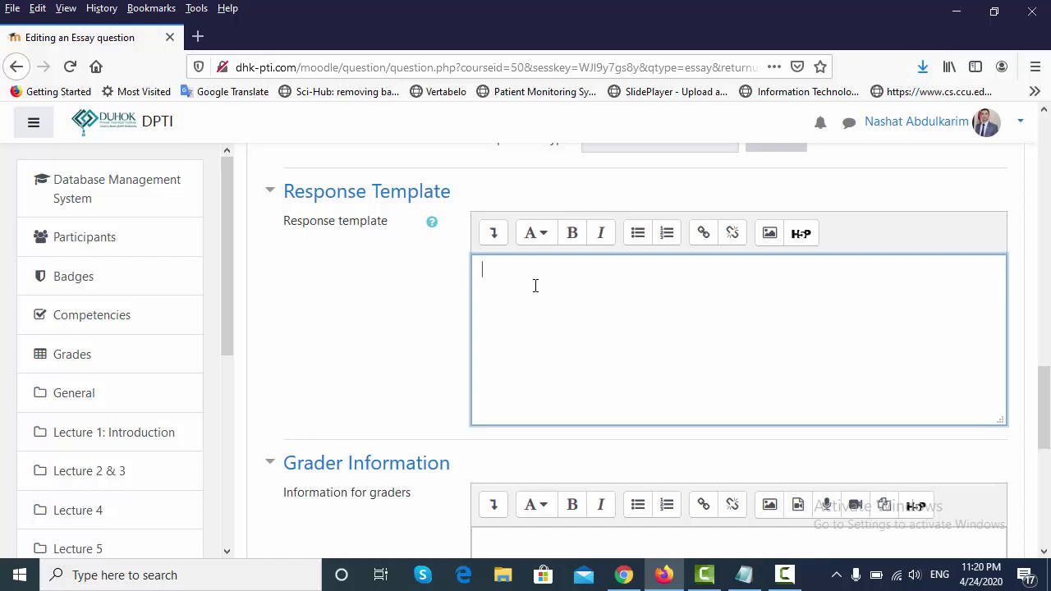
text(Abstract)
key(Return)
key(Return)
key(Return)
text(Introduction)
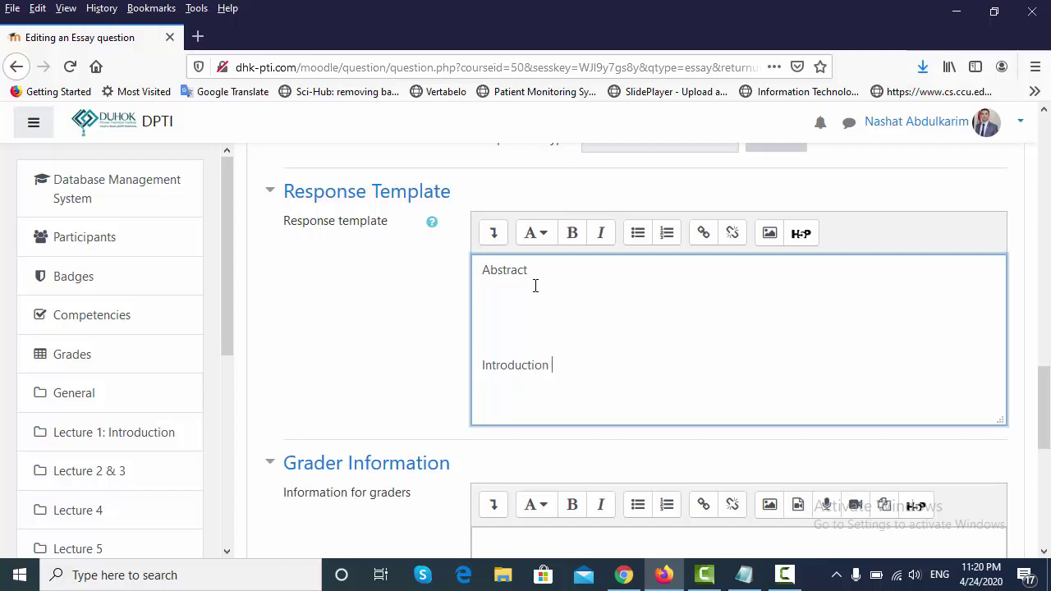
key(Return)
key(Return)
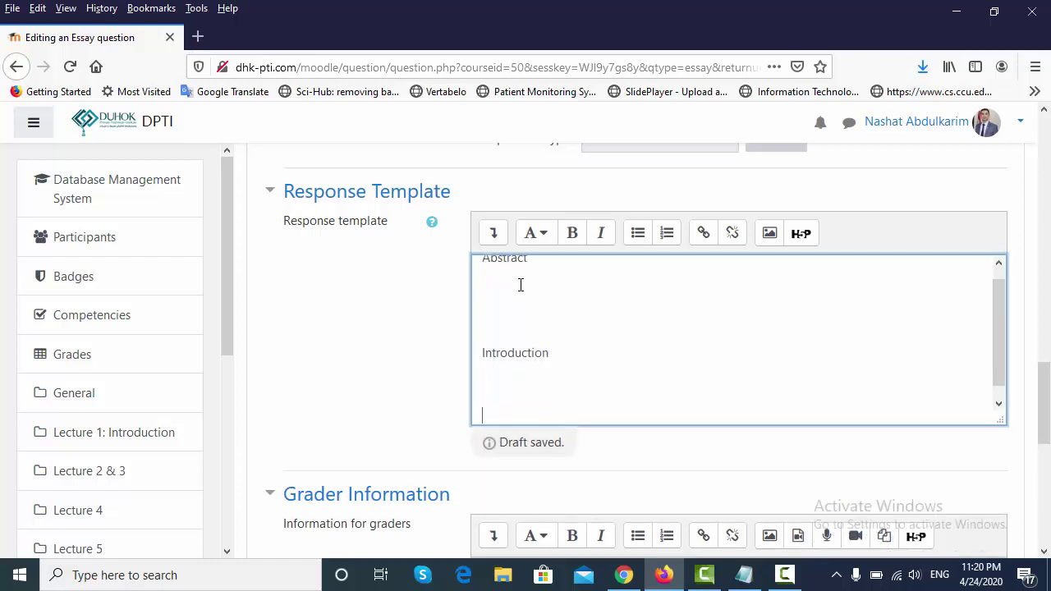
Delete the Abstract and Introduction headings from the response template
click(514, 287)
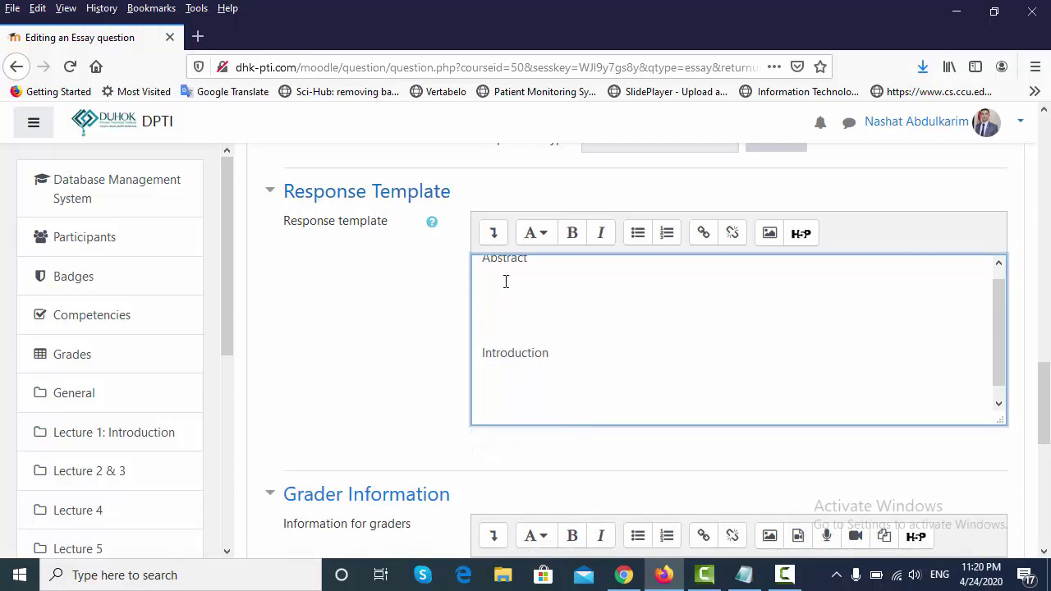
drag(542, 358, 474, 259)
key(BackSpace)
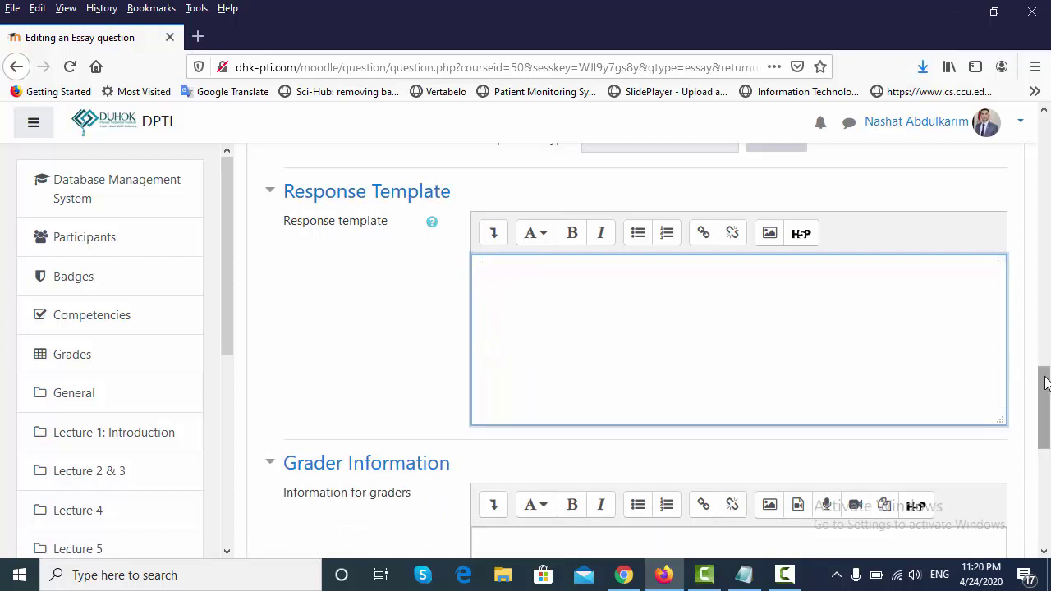
Save the essay question Q1 and return to Quiz 2's question list
drag(1044, 379, 1048, 466)
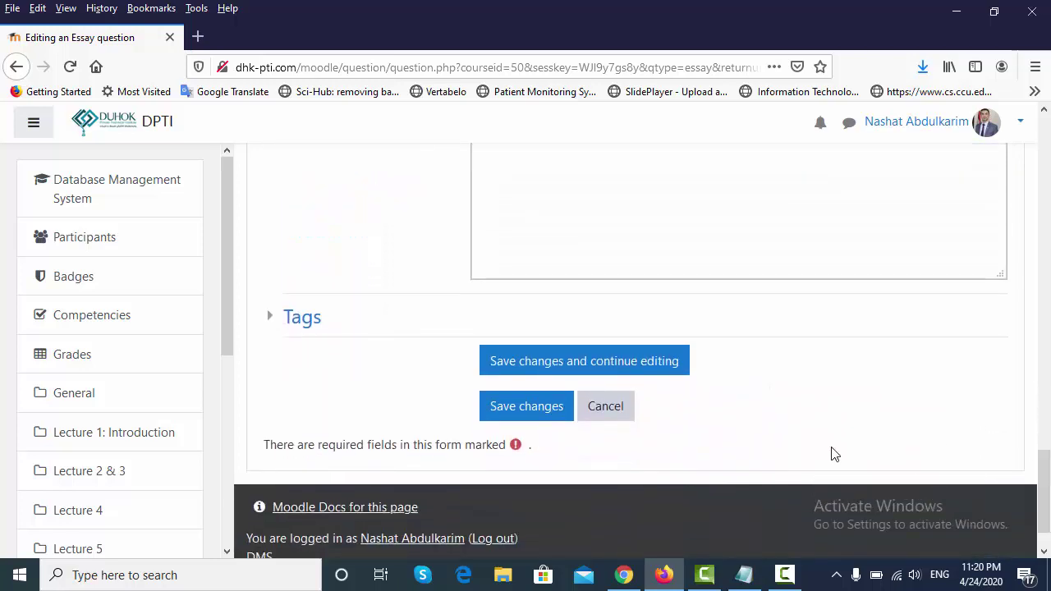
click(546, 415)
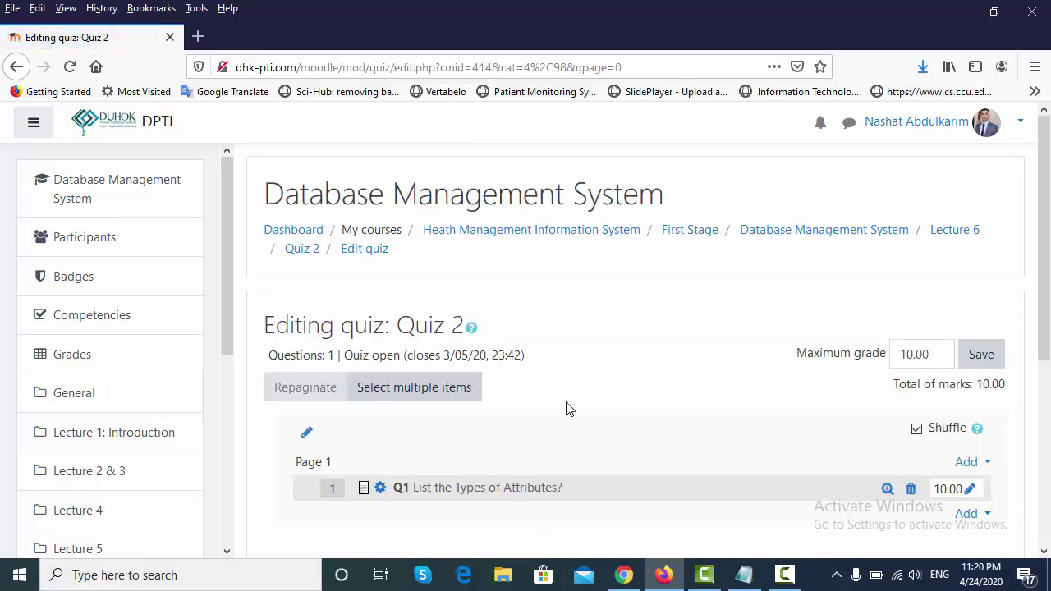
scroll(1047, 256, down, 3)
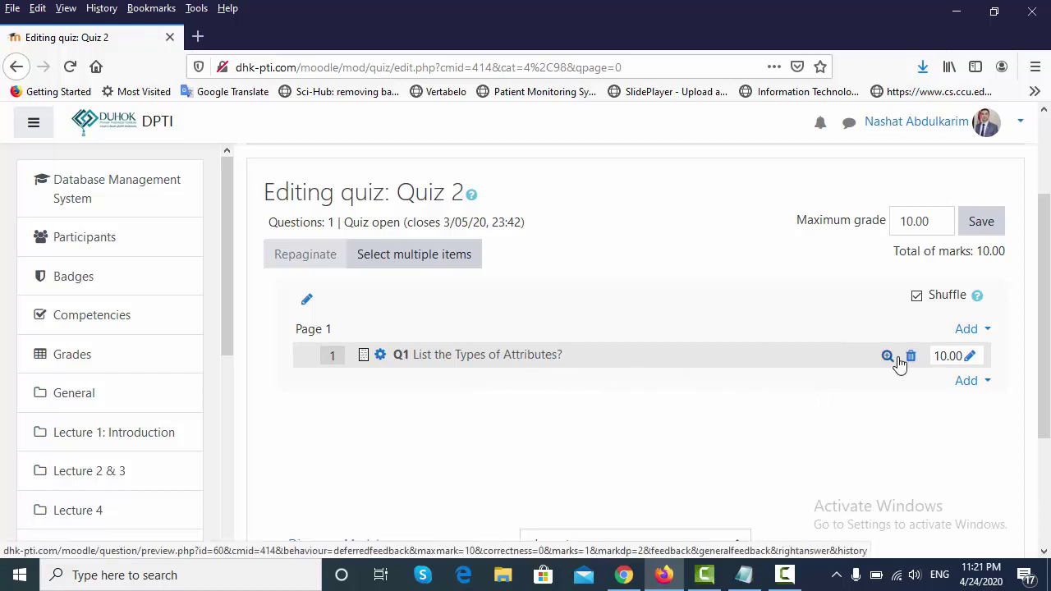
Leave the question editing page and open Quiz 2's overview page
drag(1044, 364, 1047, 282)
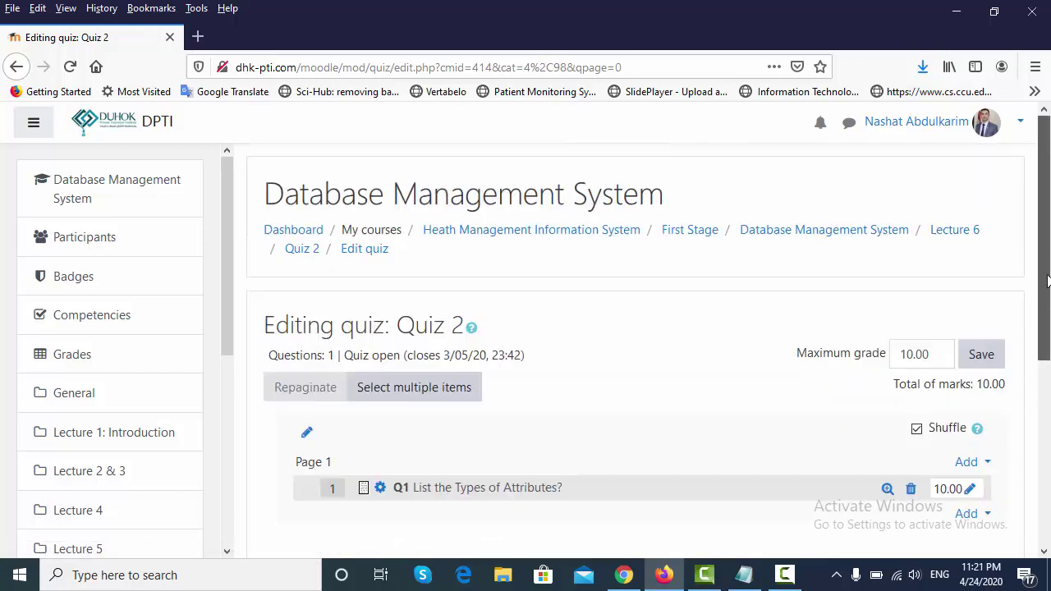
scroll(1045, 283, down, 1)
click(988, 317)
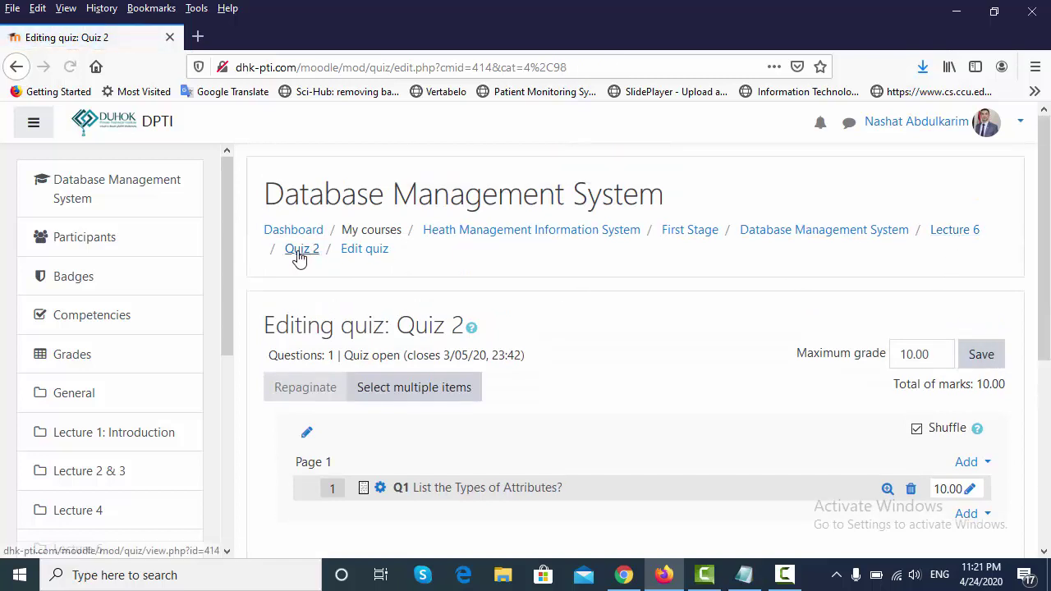
click(301, 254)
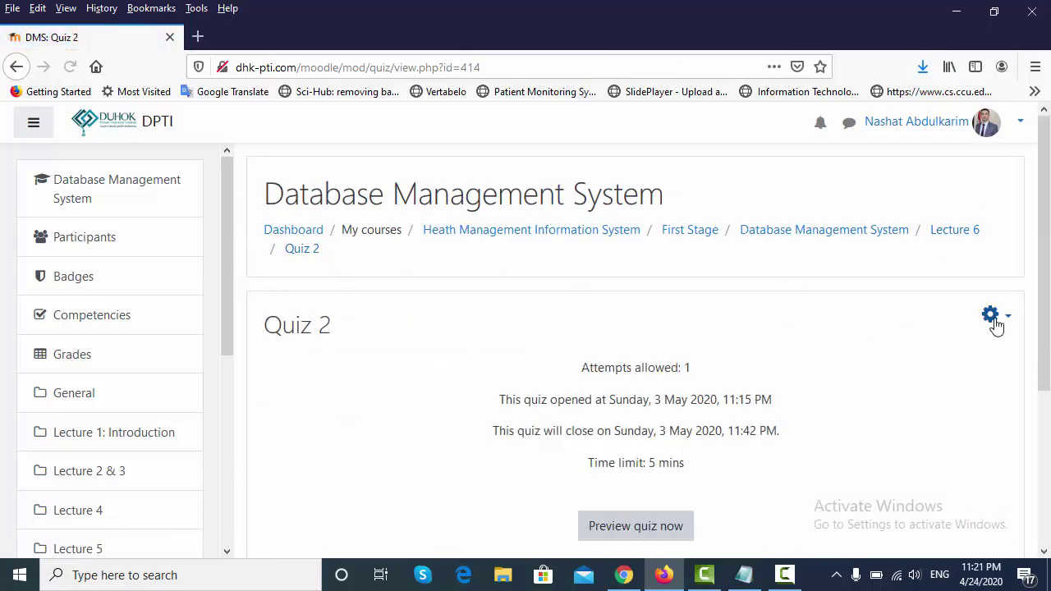
Preview Quiz 2 and start the timed attempt
click(993, 319)
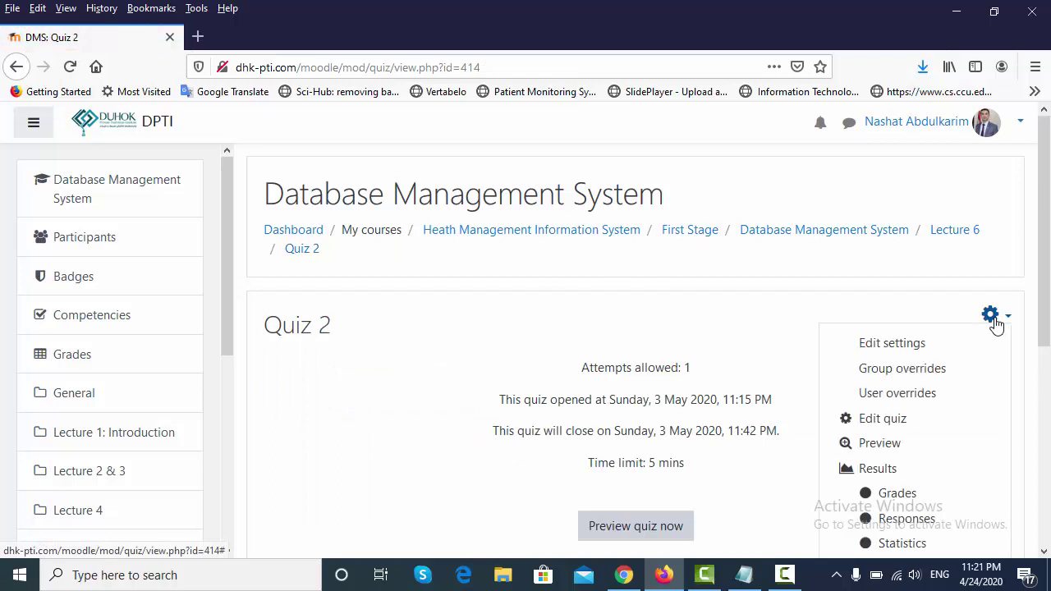
click(899, 445)
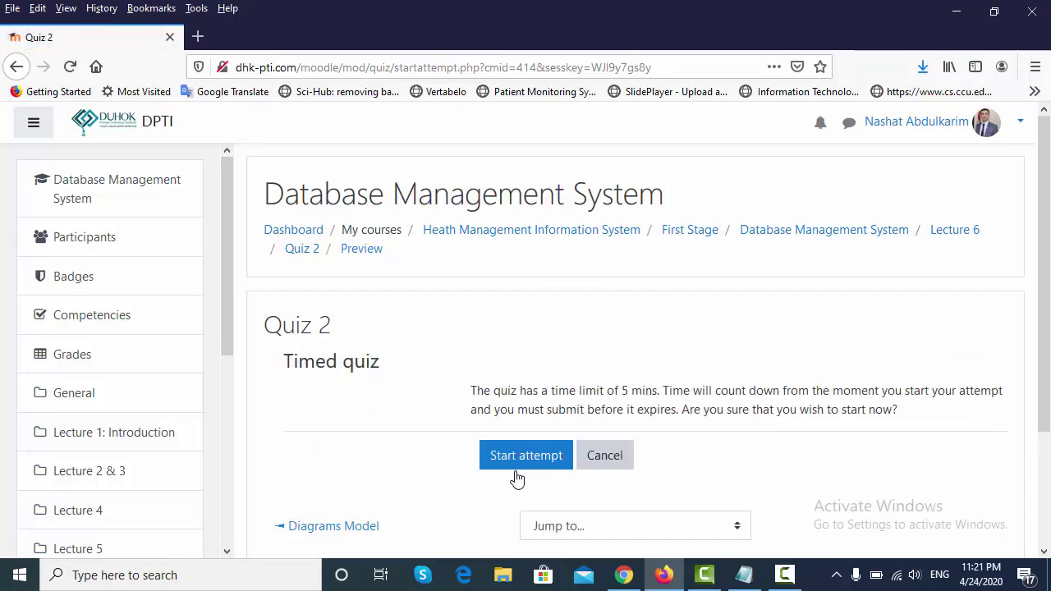
click(517, 468)
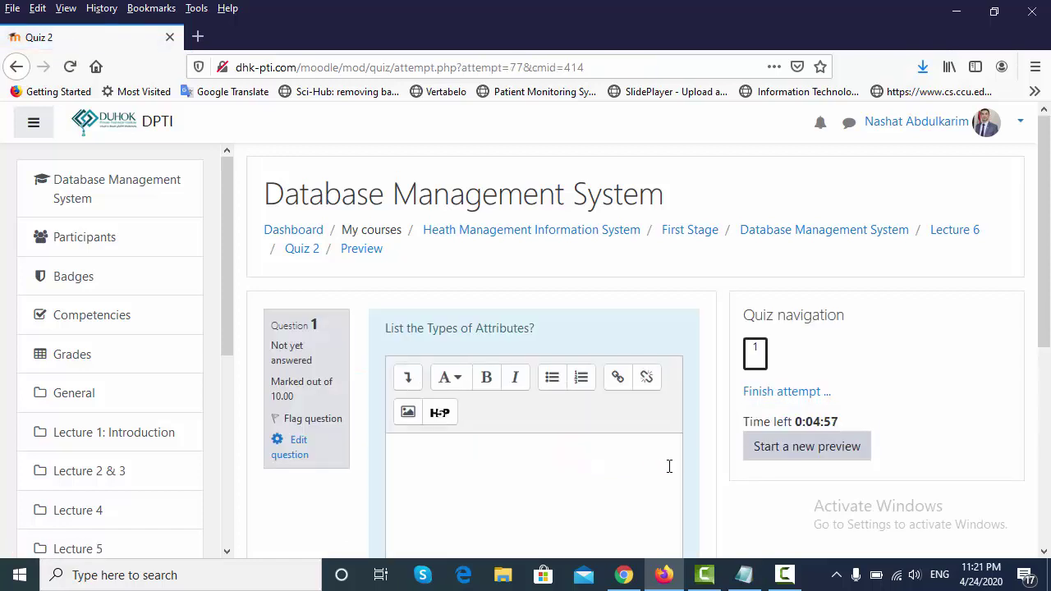
Answer question 1 with the four numbered attribute types copied from the Notepad document, removing the blank line above the list
drag(1043, 238, 1043, 301)
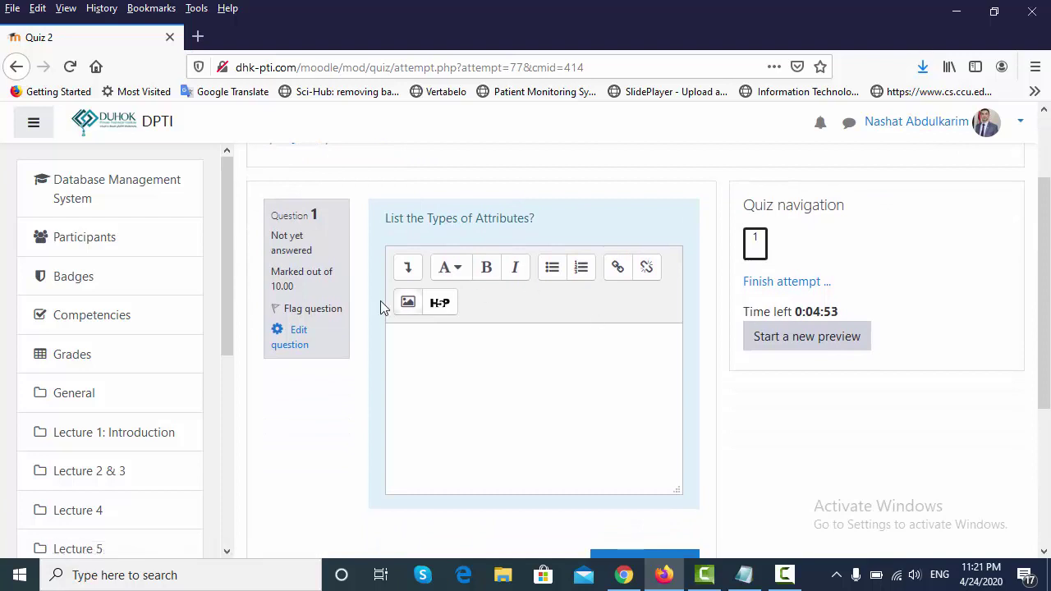
click(432, 347)
click(744, 574)
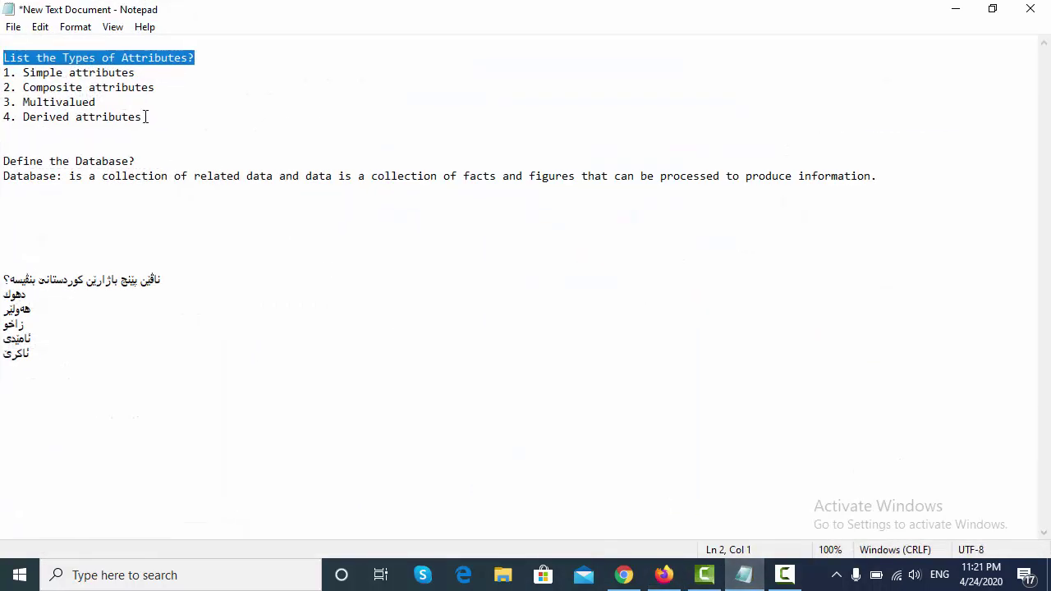
drag(144, 117, 3, 73)
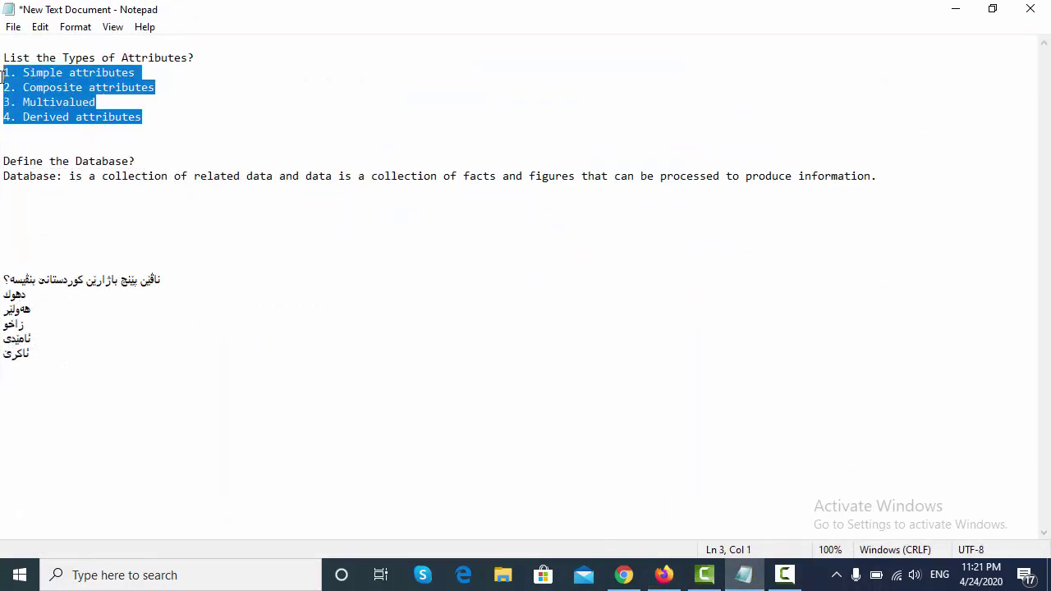
key(ctrl+c)
click(663, 574)
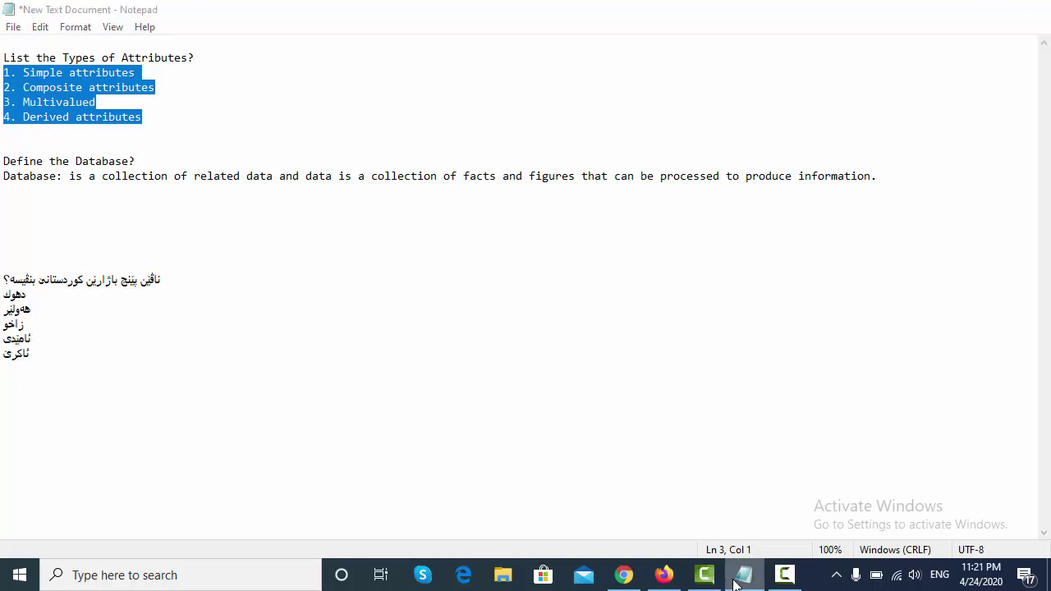
key(ctrl+v)
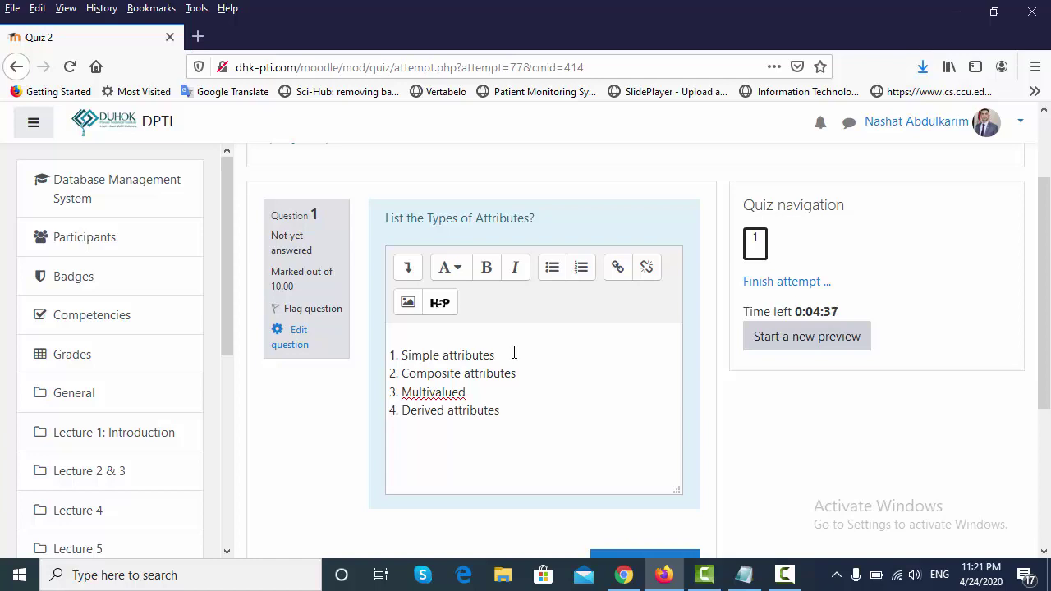
key(Delete)
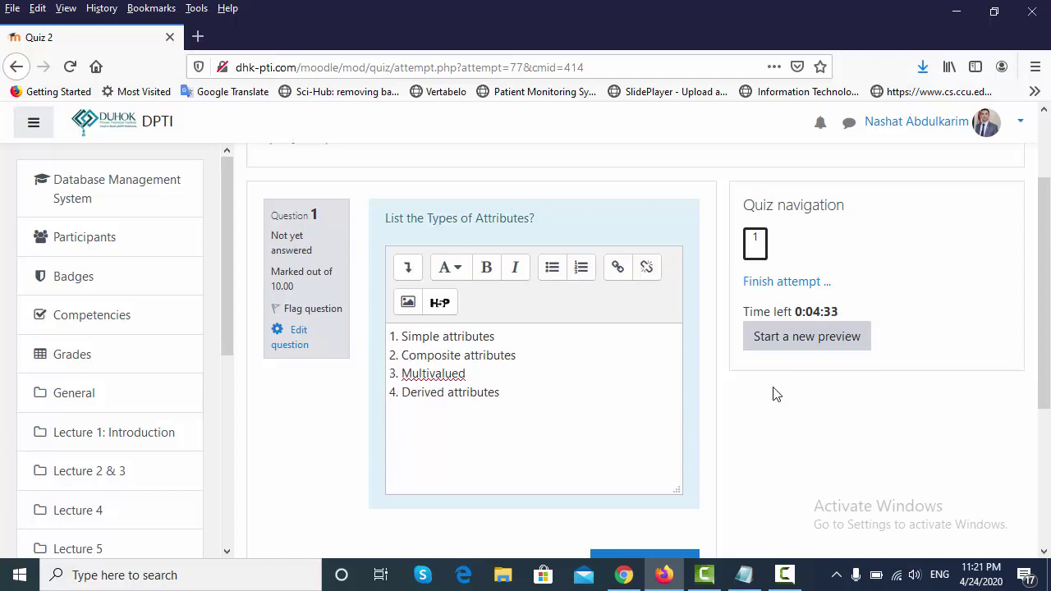
Finish the preview attempt and submit all answers, confirming the submission
scroll(1048, 349, down, 2)
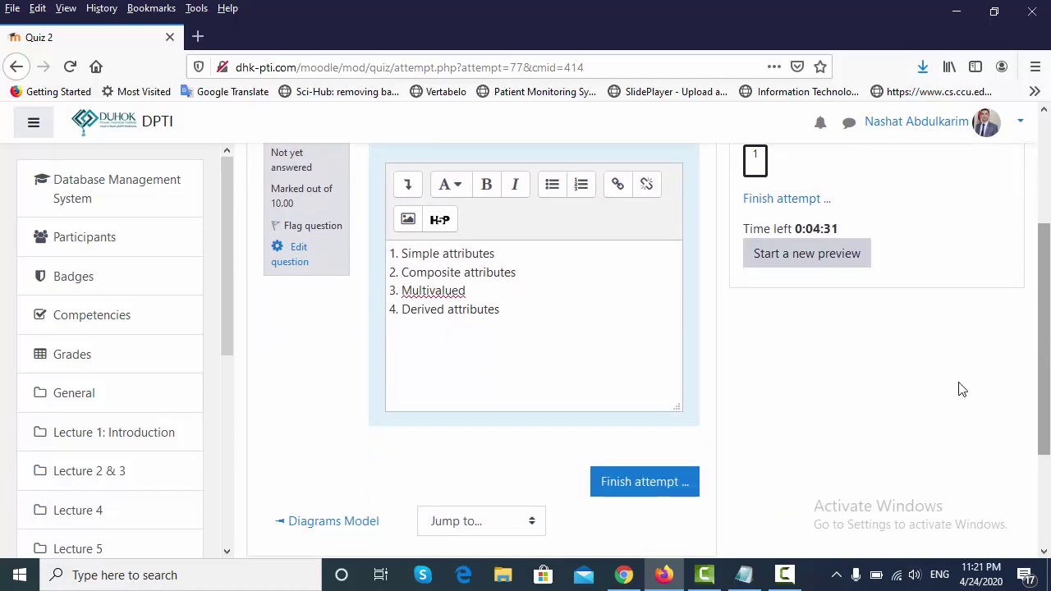
click(622, 491)
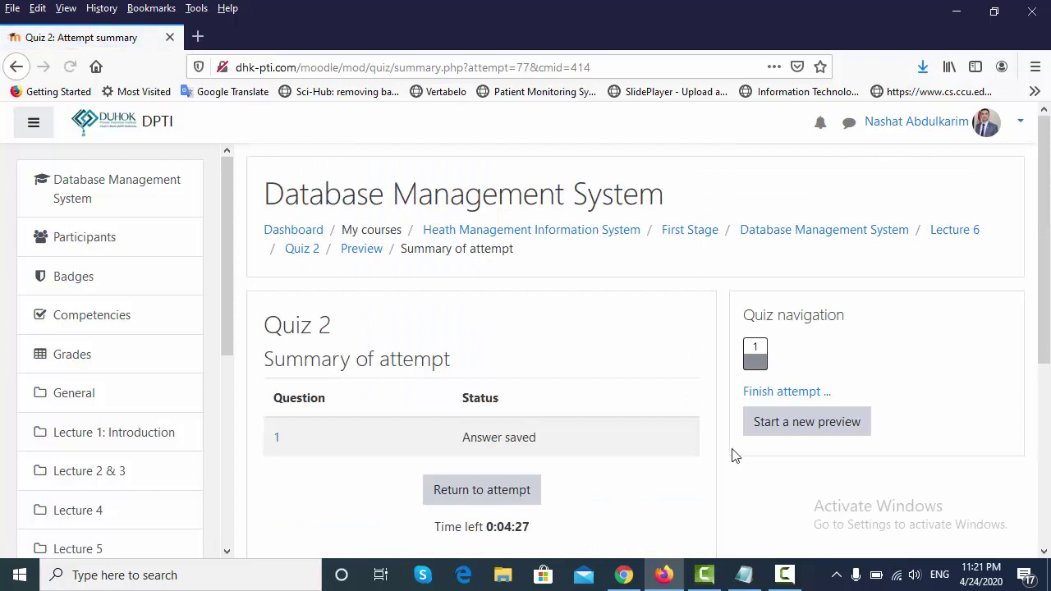
drag(1049, 278, 1048, 399)
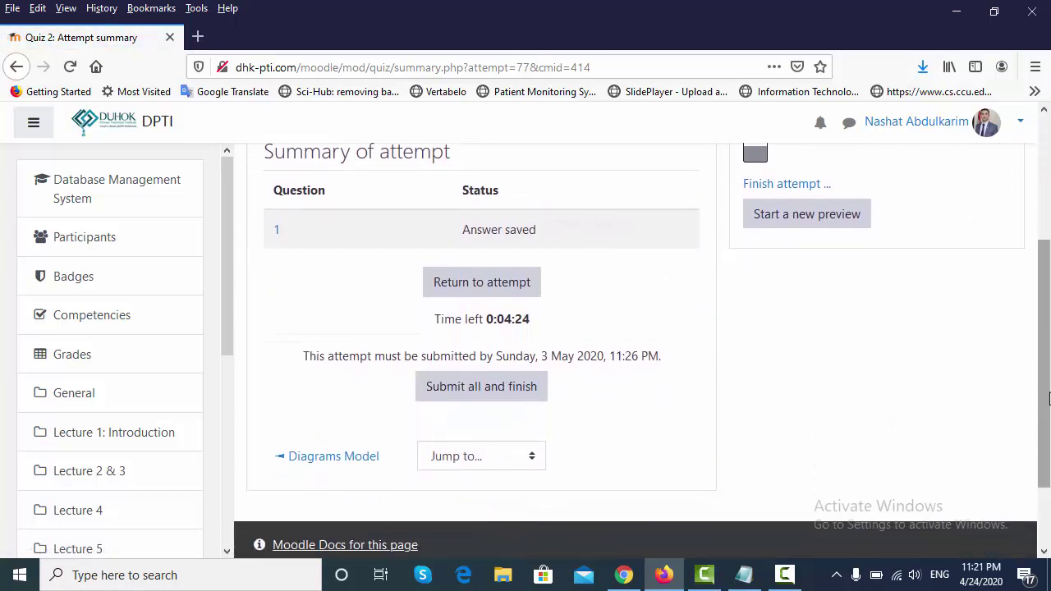
click(514, 395)
click(487, 457)
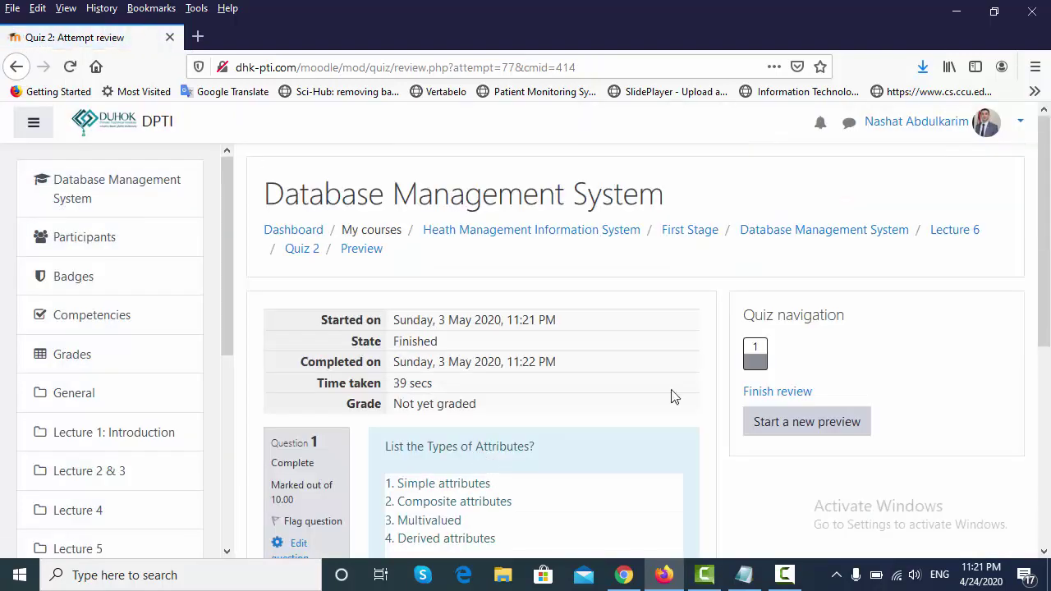
Look over the preview attempt's review and return to Quiz 2's overview page
drag(1048, 263, 1049, 321)
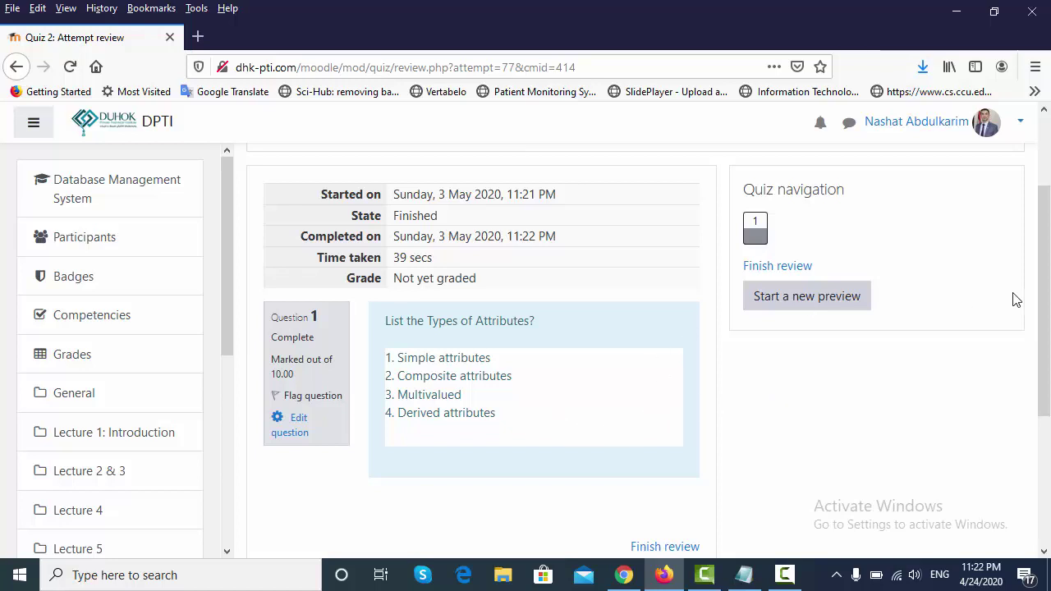
drag(1044, 302, 1044, 229)
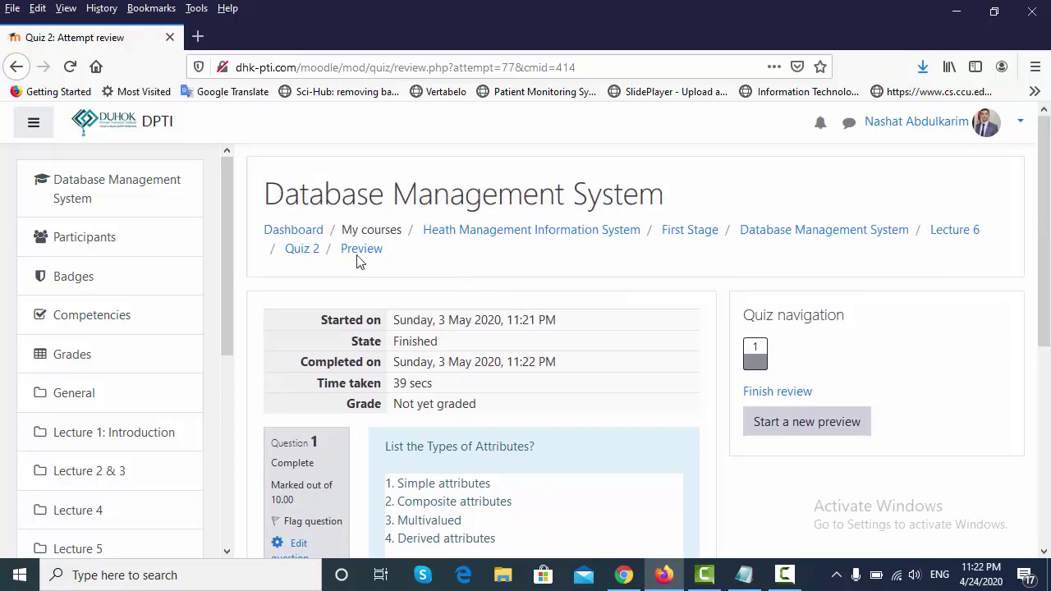
click(300, 254)
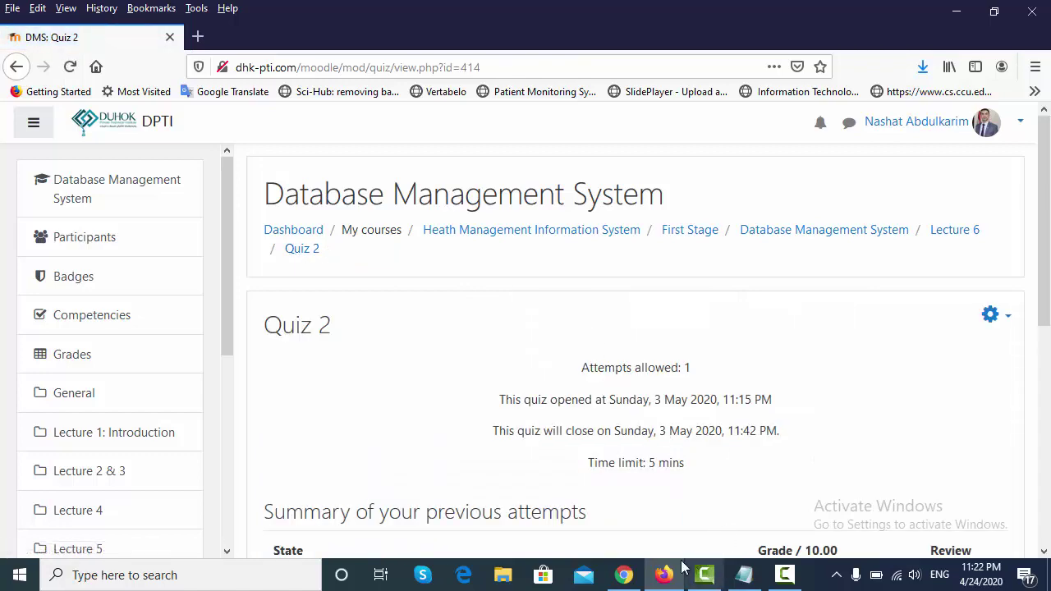
Switch to the student's session in Chrome, reload the course page, open Quiz 2 under Lecture 6 and start an attempt
click(624, 576)
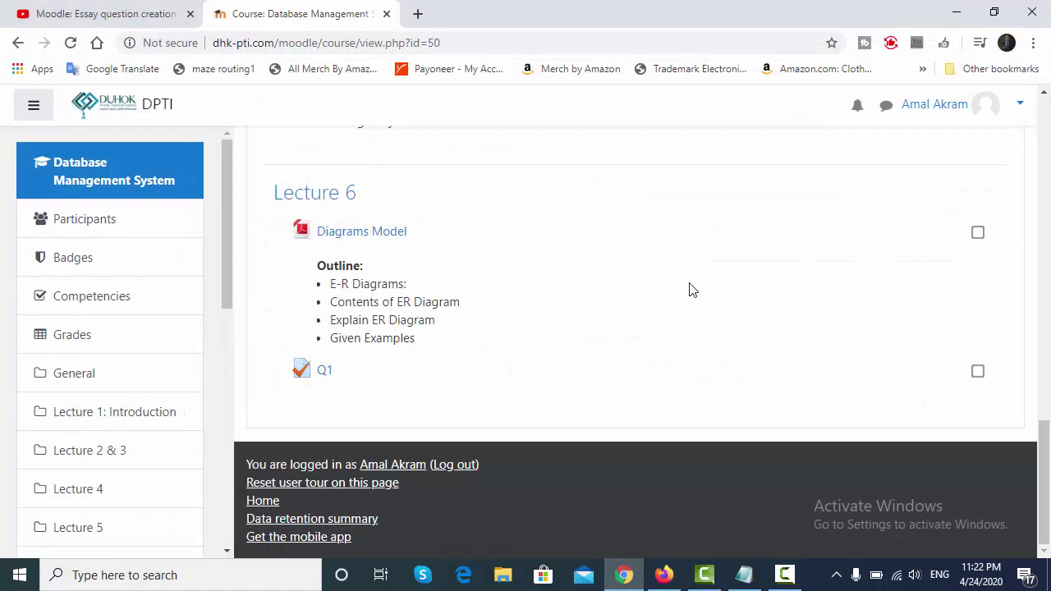
click(71, 43)
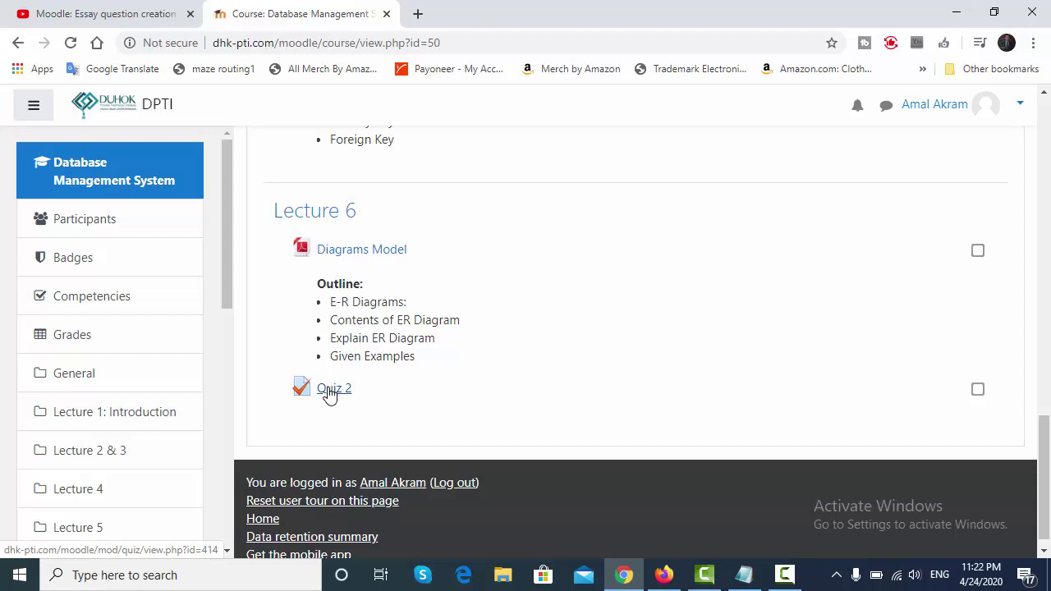
click(329, 392)
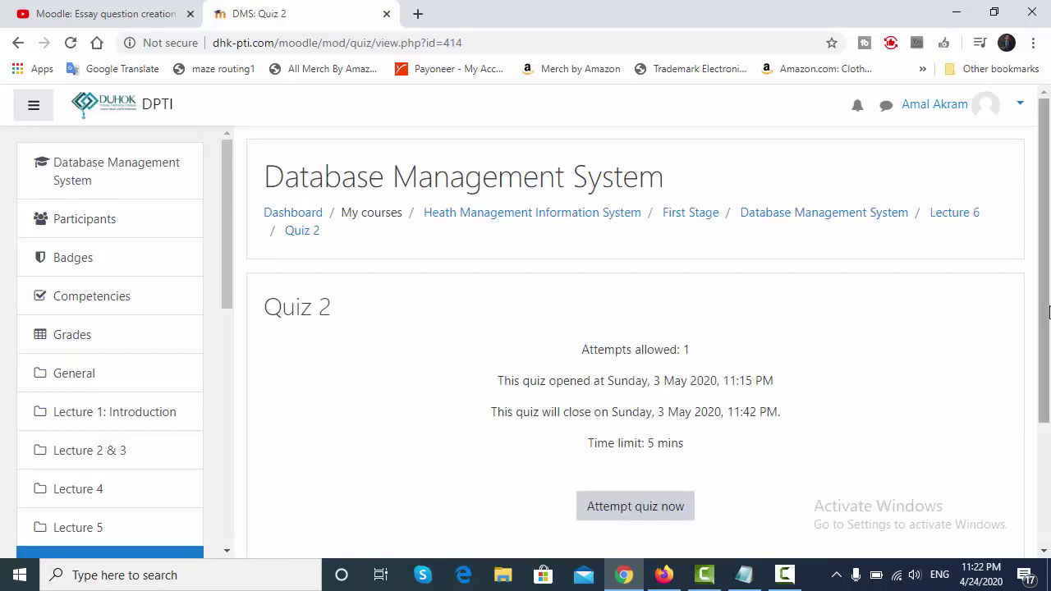
scroll(895, 402, down, 1)
click(654, 461)
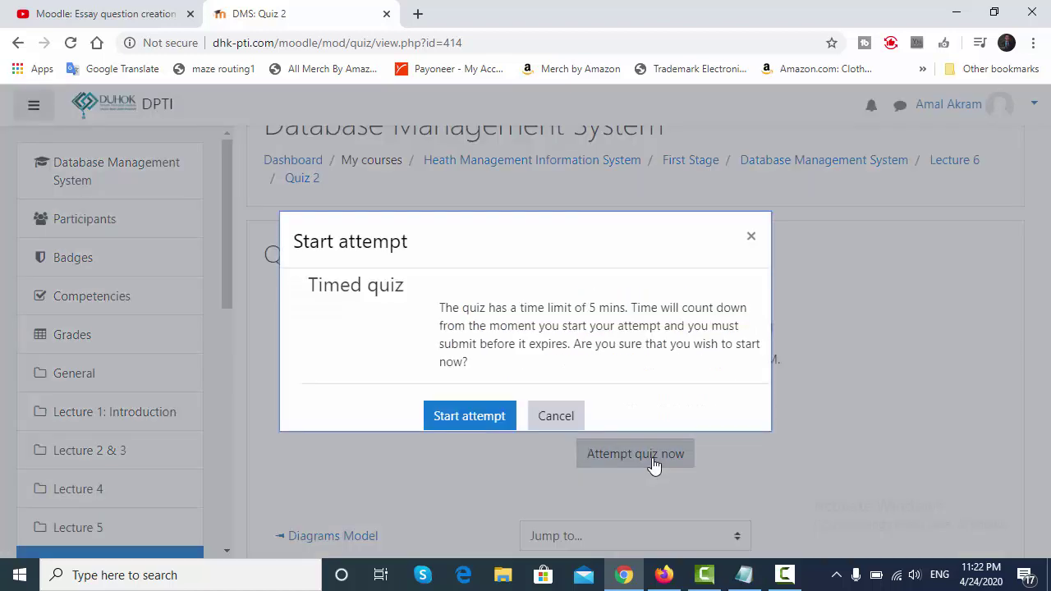
click(446, 417)
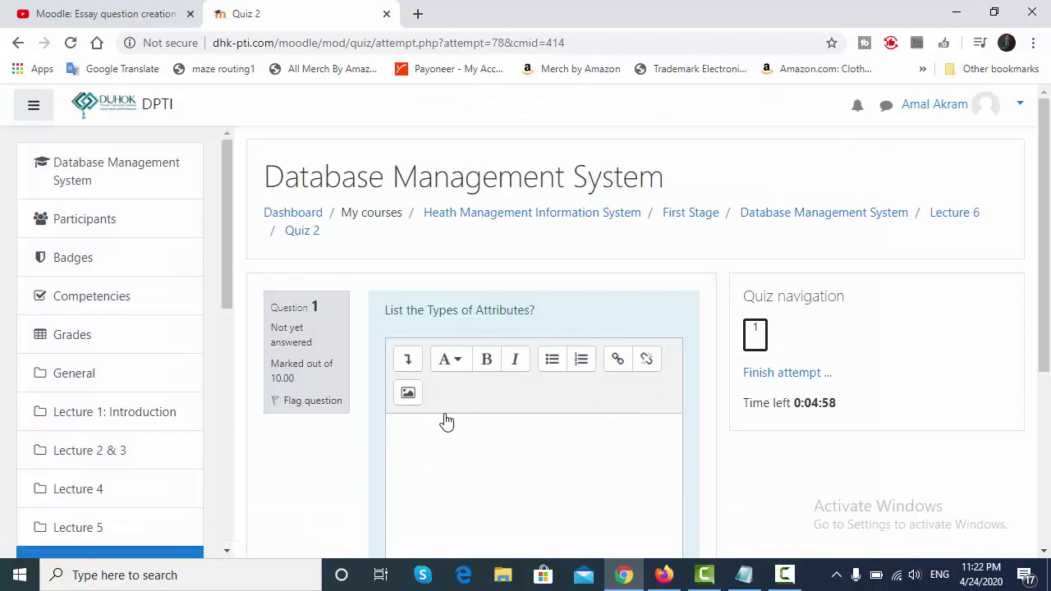
Paste the four copied attribute types as the student's answer to question 1 and finish the attempt to reach its summary
click(450, 430)
key(ctrl+v)
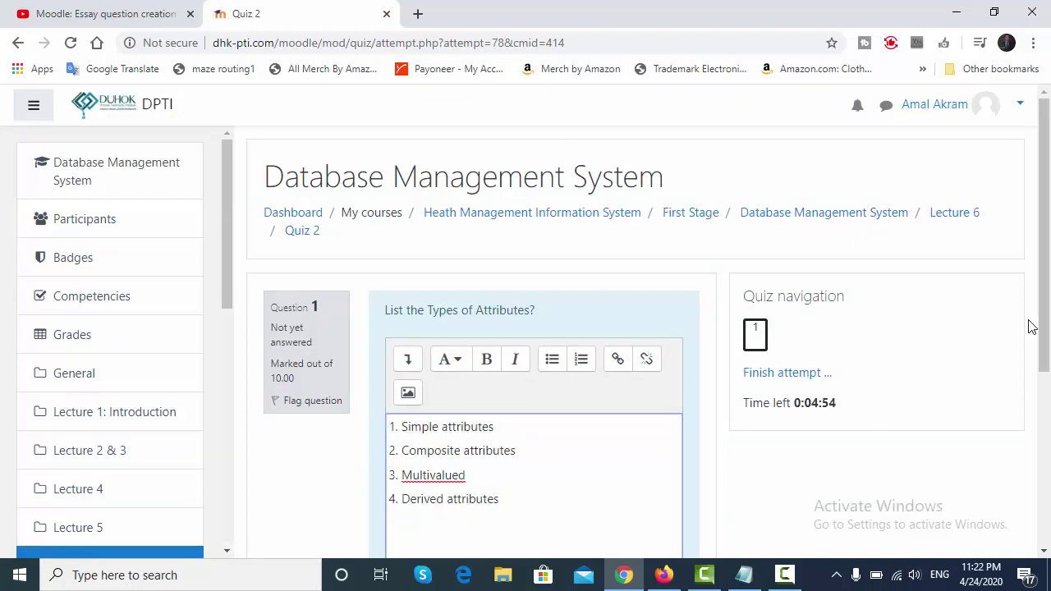
scroll(1043, 323, down, 2)
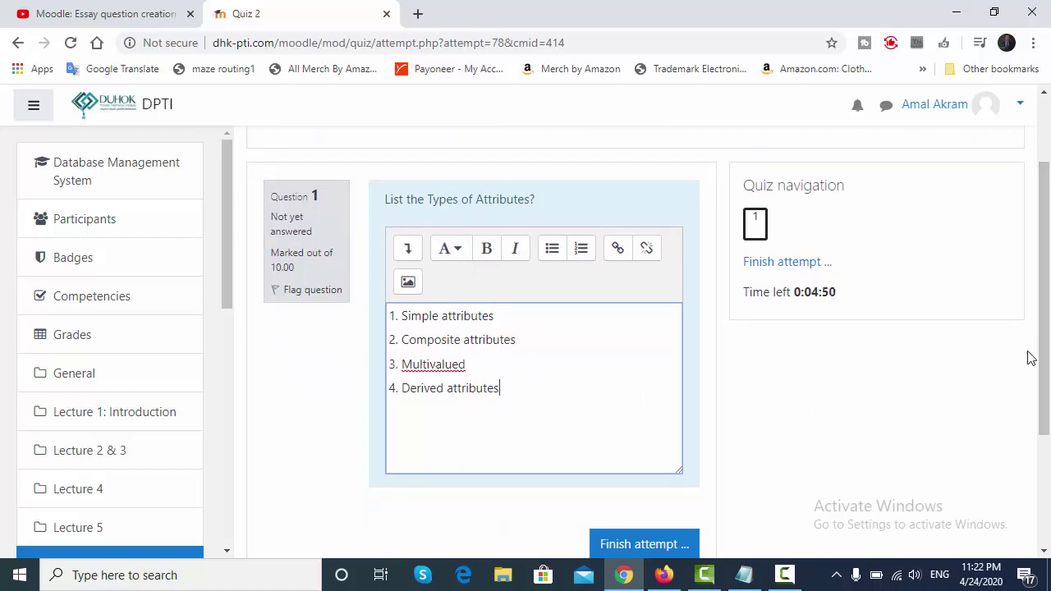
drag(1039, 356, 1044, 412)
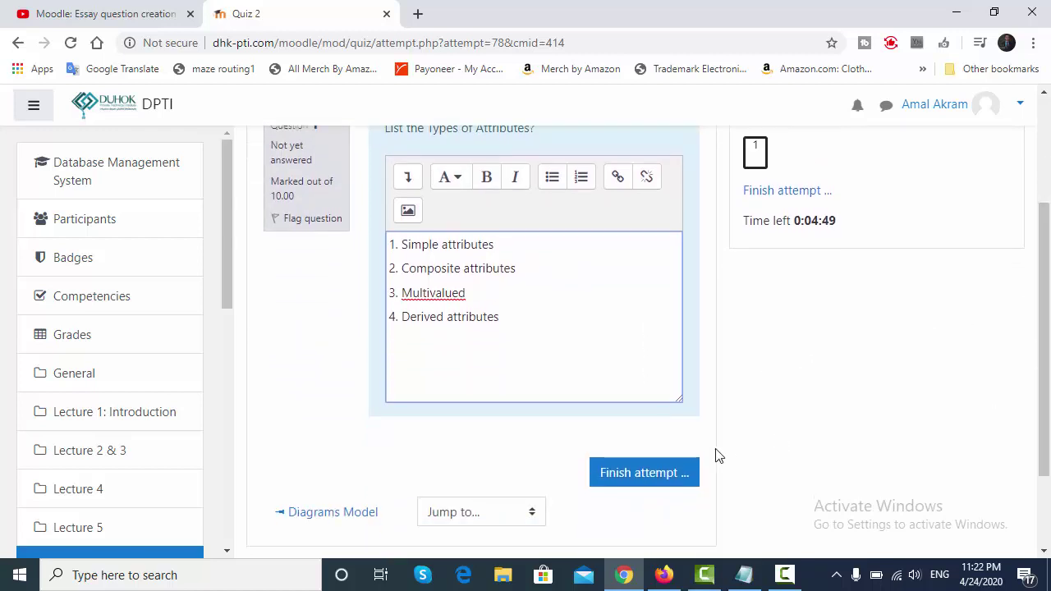
click(649, 479)
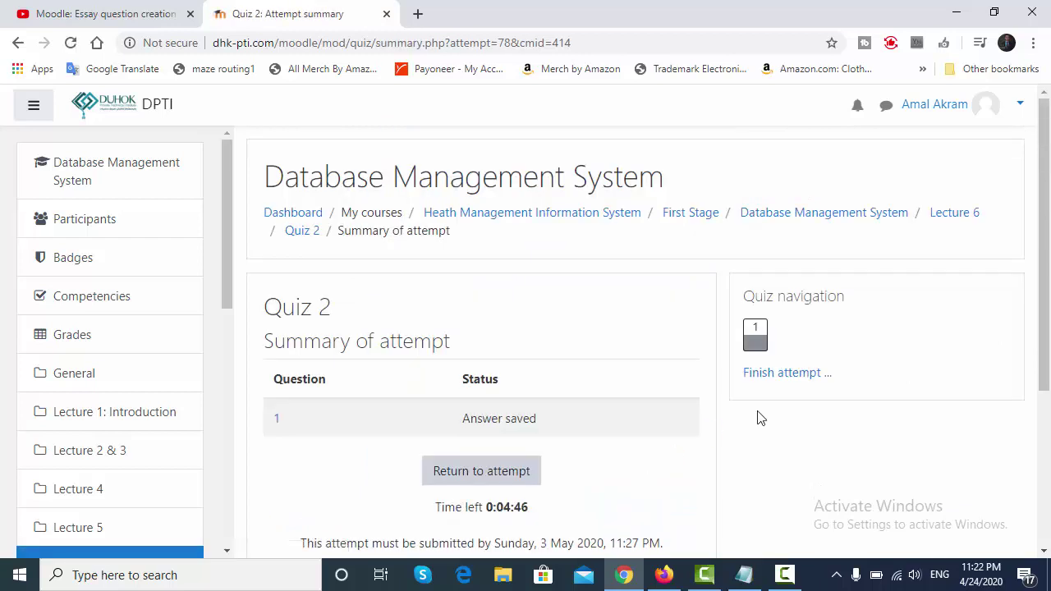
Submit all answers of the student's attempt, confirm the submission, and look over the attempt review
drag(1044, 259, 1048, 366)
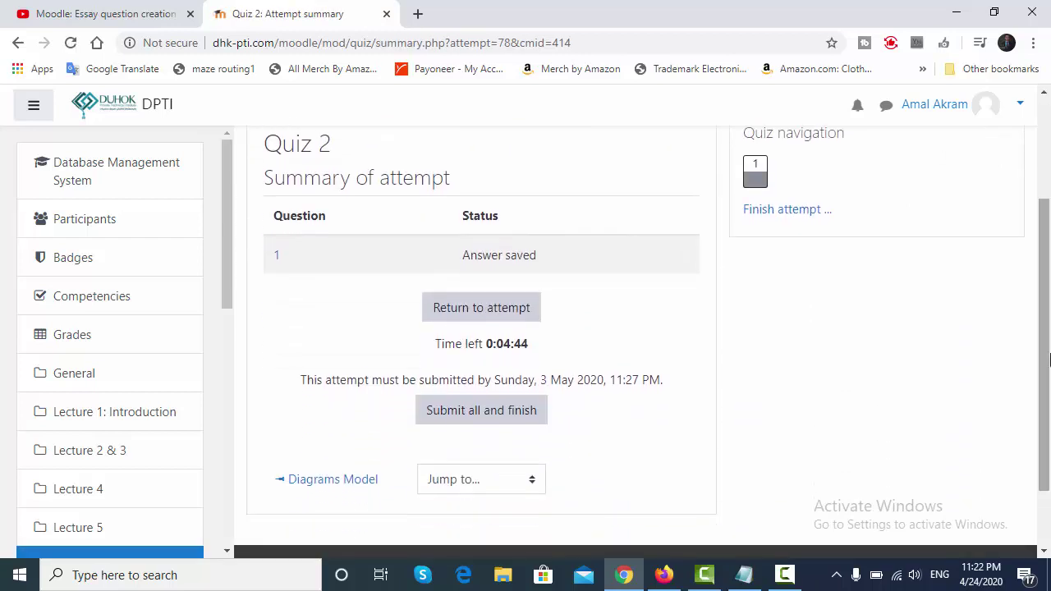
click(518, 411)
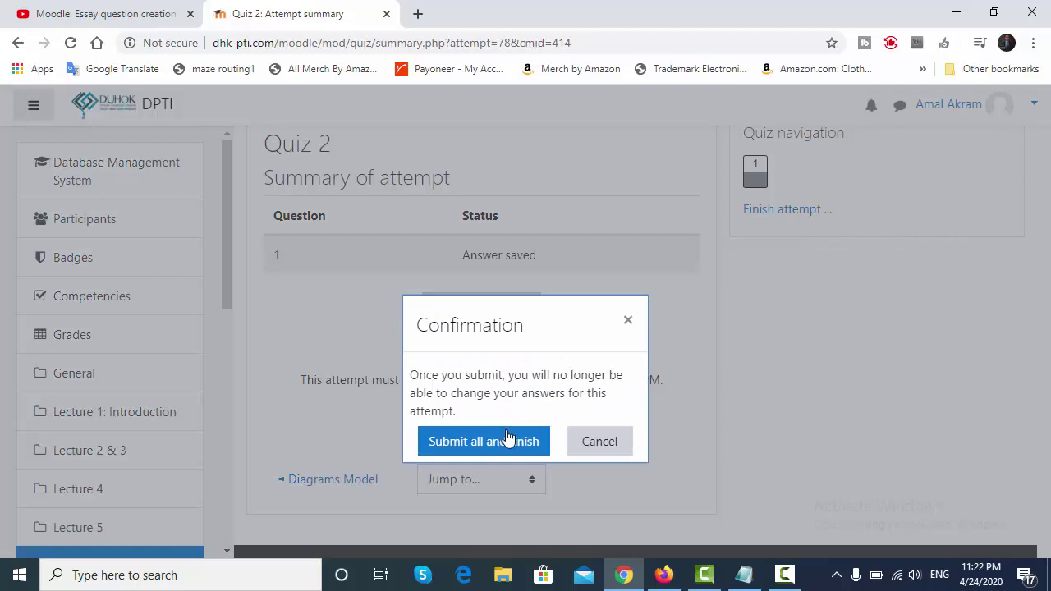
click(507, 440)
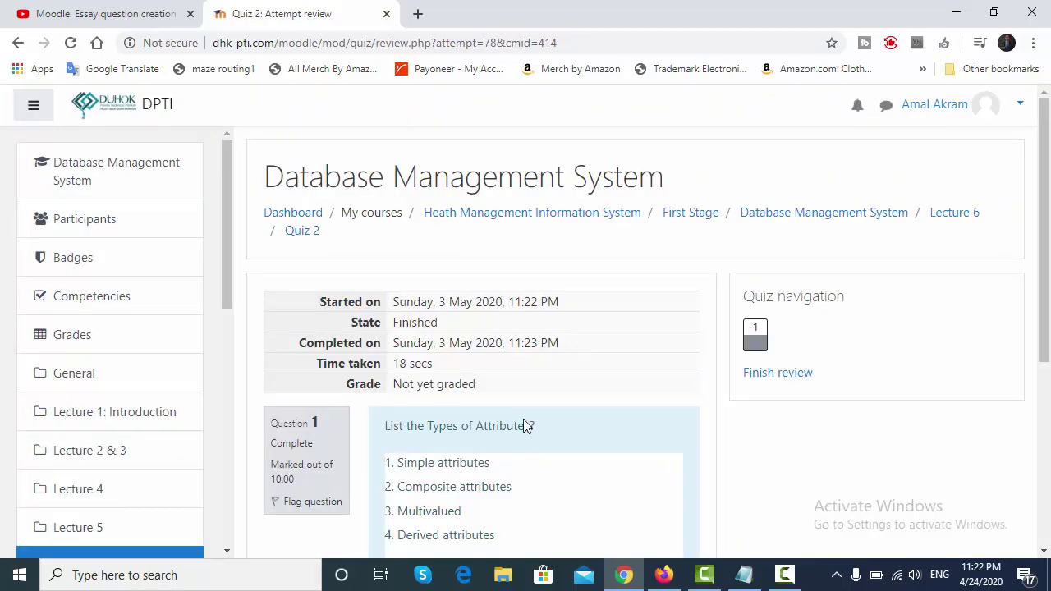
mouse_move(1046, 233)
mouse_down()
mouse_move(1044, 358)
mouse_move(1048, 238)
mouse_up()
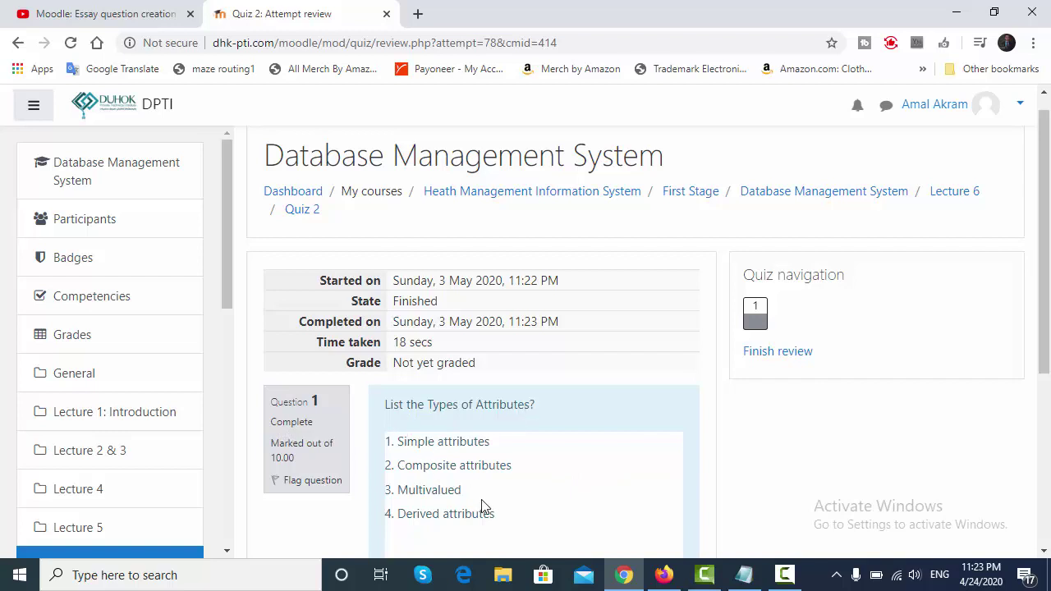
Switch to the teacher's session in Firefox, reload Quiz 2's page, and open the attempts report at the student's results row
click(675, 576)
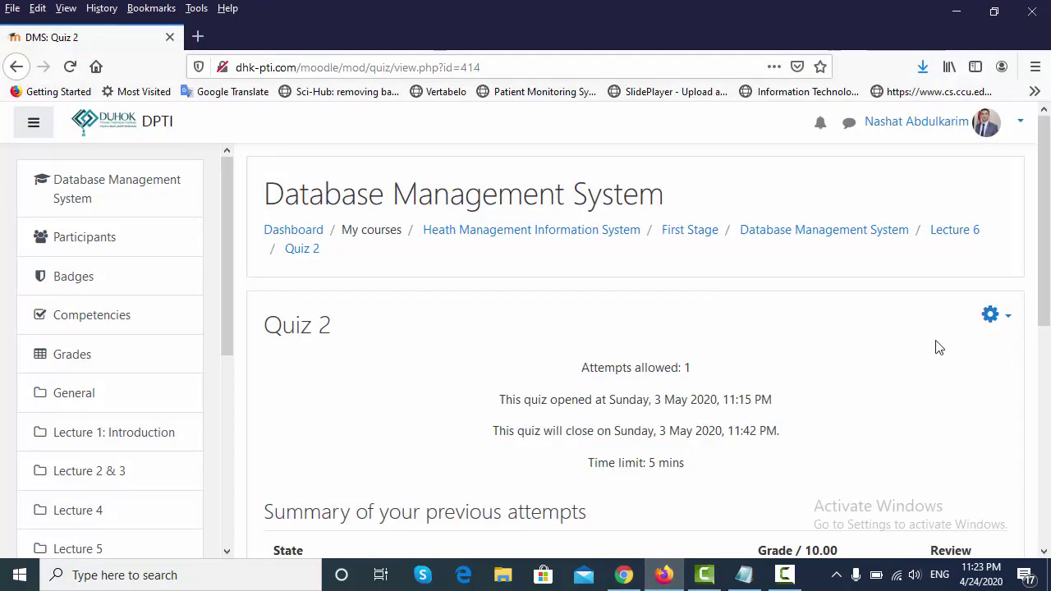
drag(1043, 301, 1047, 350)
click(70, 69)
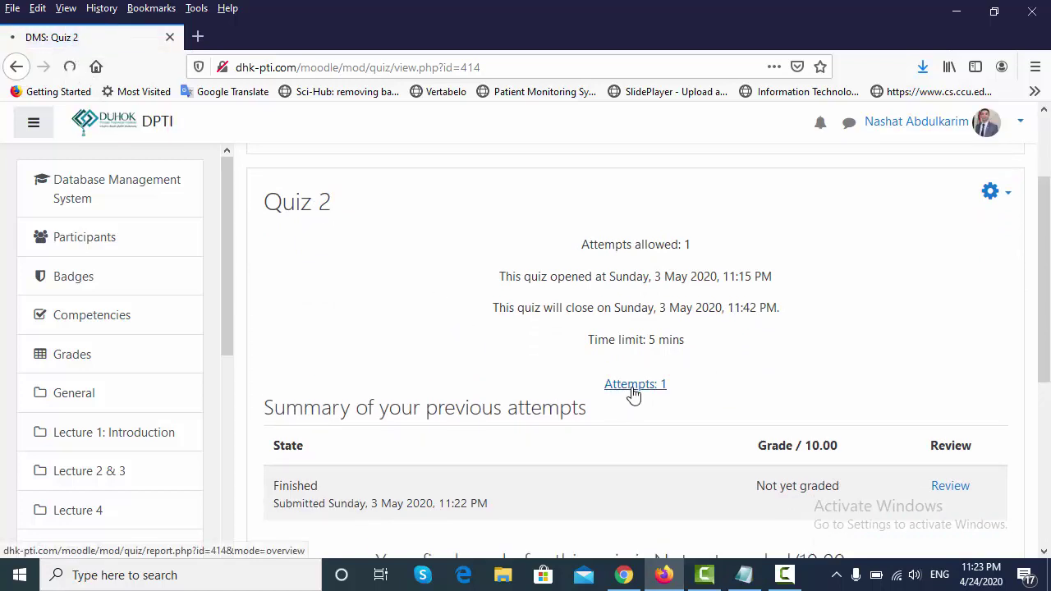
click(632, 389)
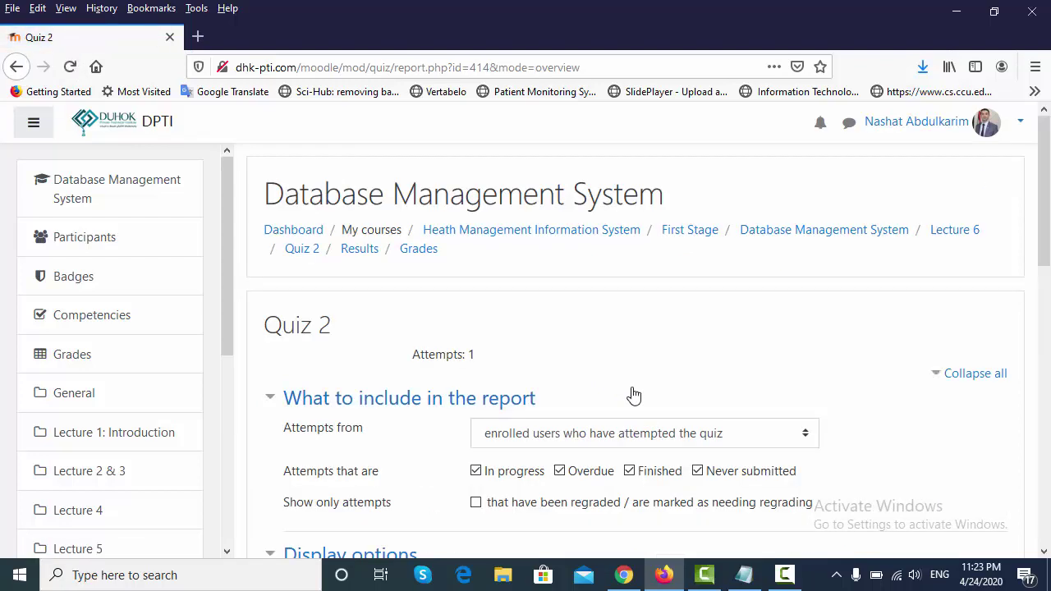
drag(1045, 197, 1022, 442)
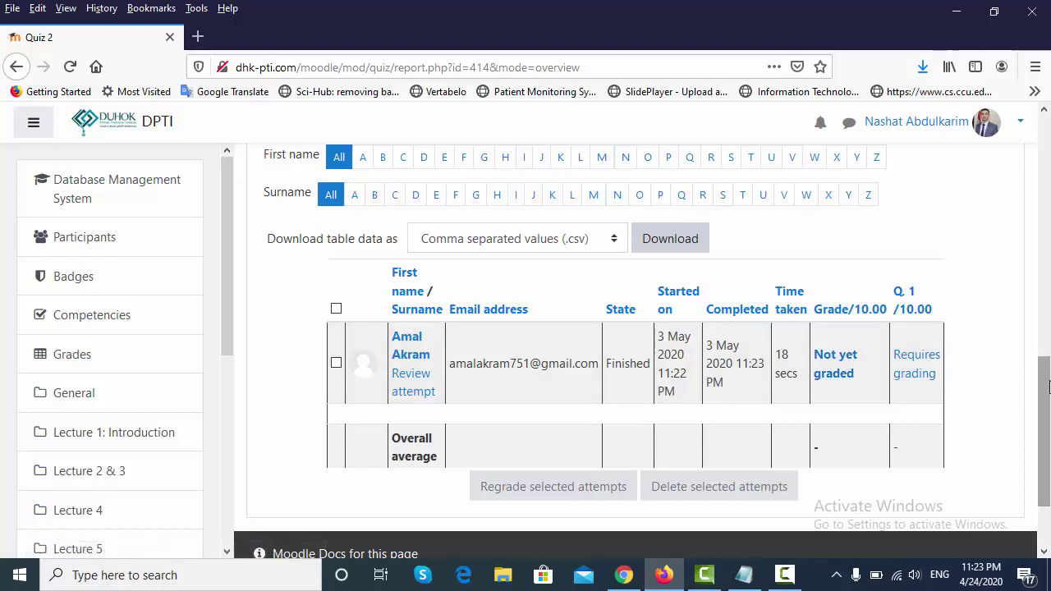
scroll(1046, 402, down, 1)
drag(1047, 402, 1049, 386)
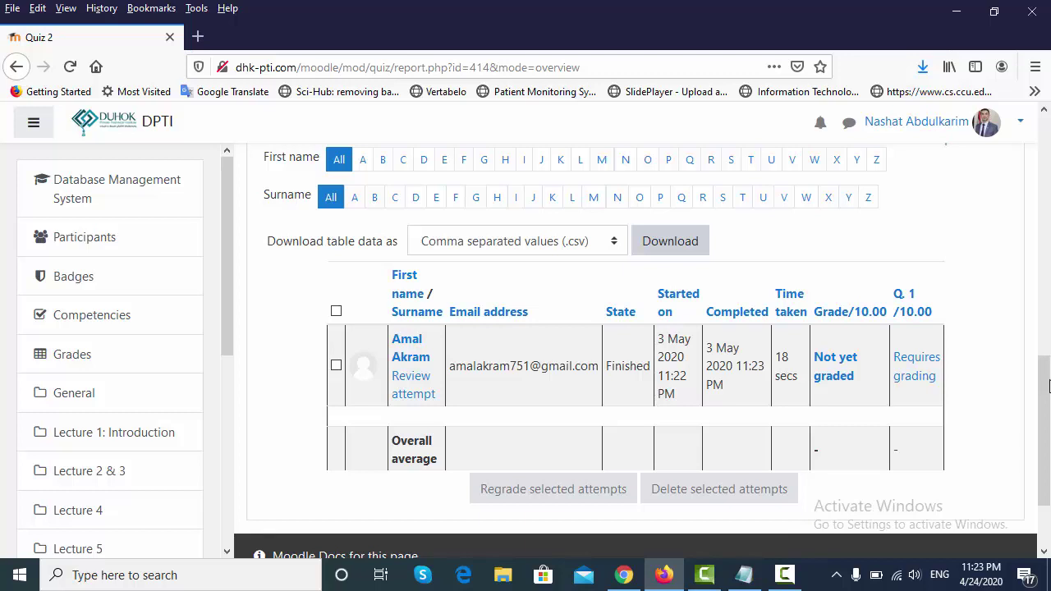
mouse_move(1049, 386)
mouse_down()
mouse_move(1048, 308)
mouse_move(1048, 390)
mouse_up()
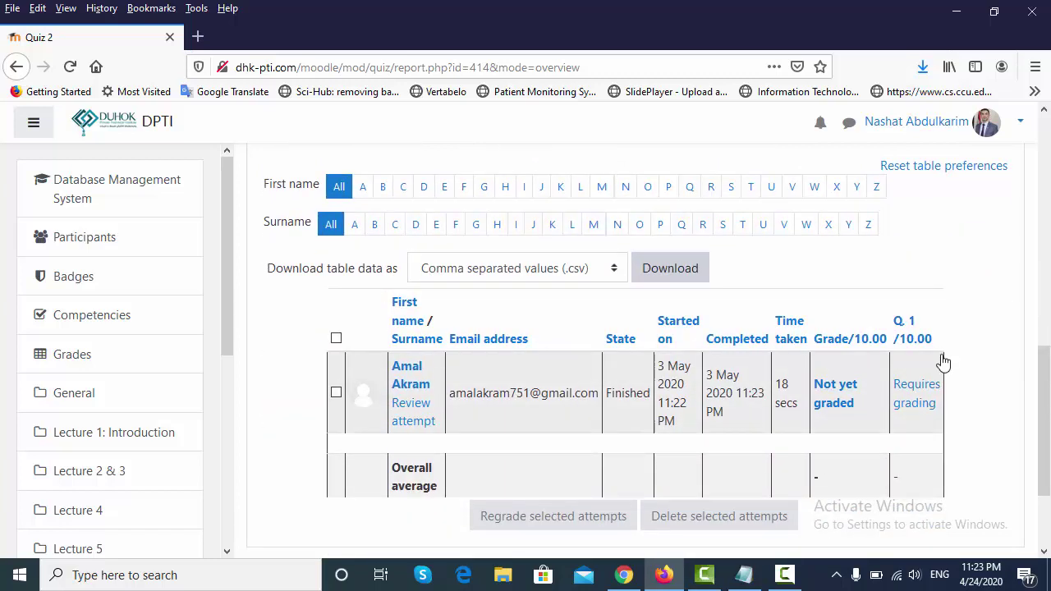
Return from the attempts report to Quiz 2's page and open its manual grading list of questions
drag(1049, 349, 1038, 131)
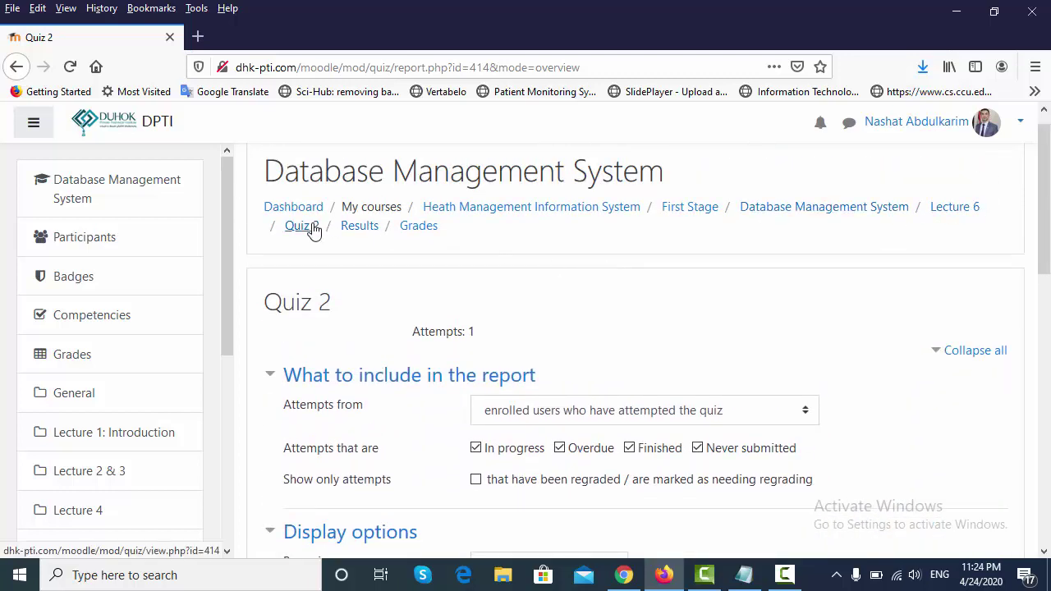
click(354, 229)
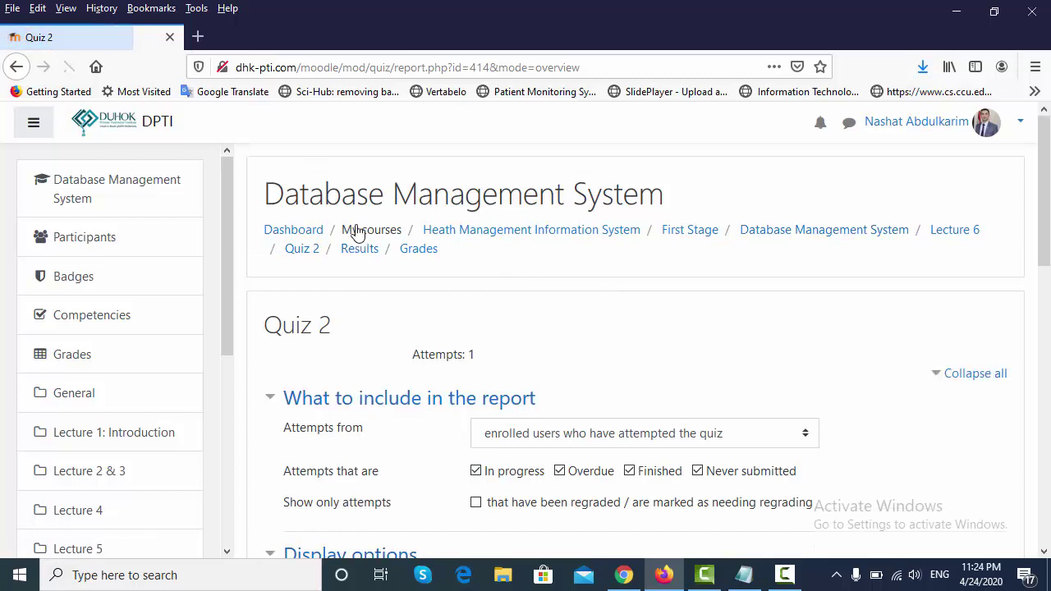
click(301, 250)
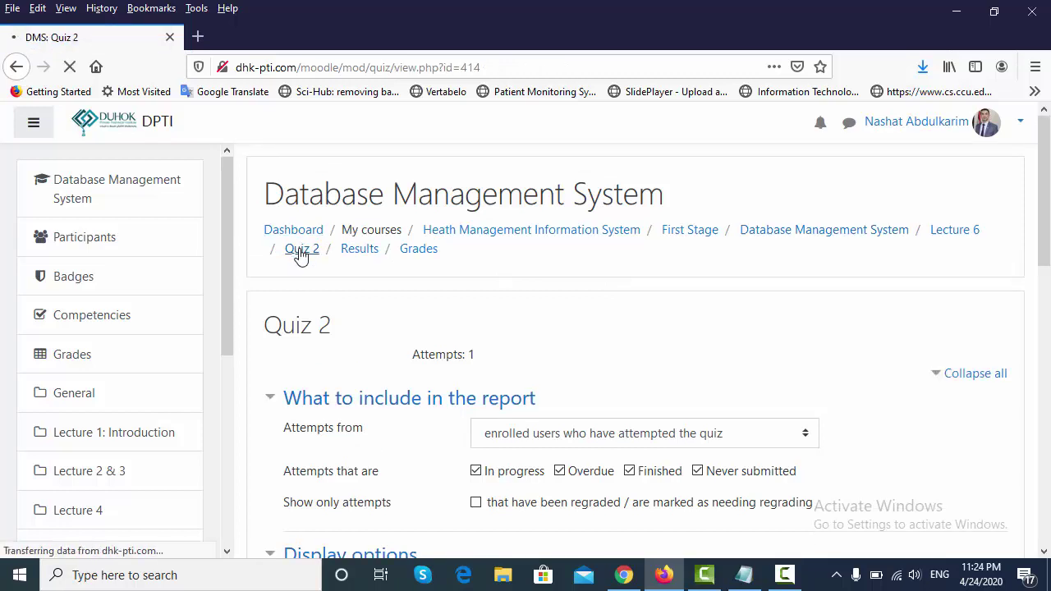
scroll(635, 345, down, 3)
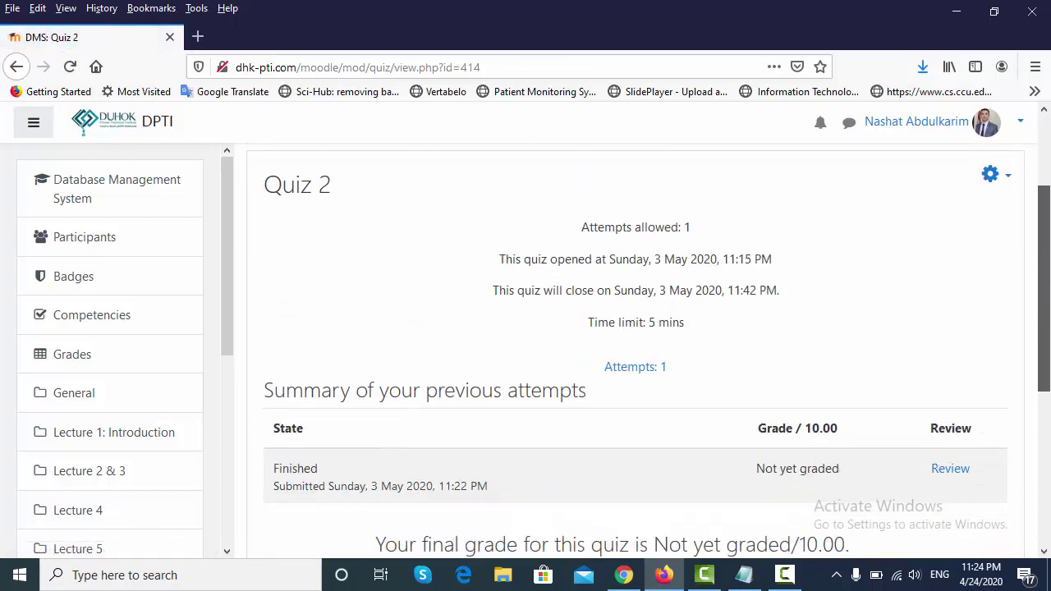
scroll(1048, 323, up, 1)
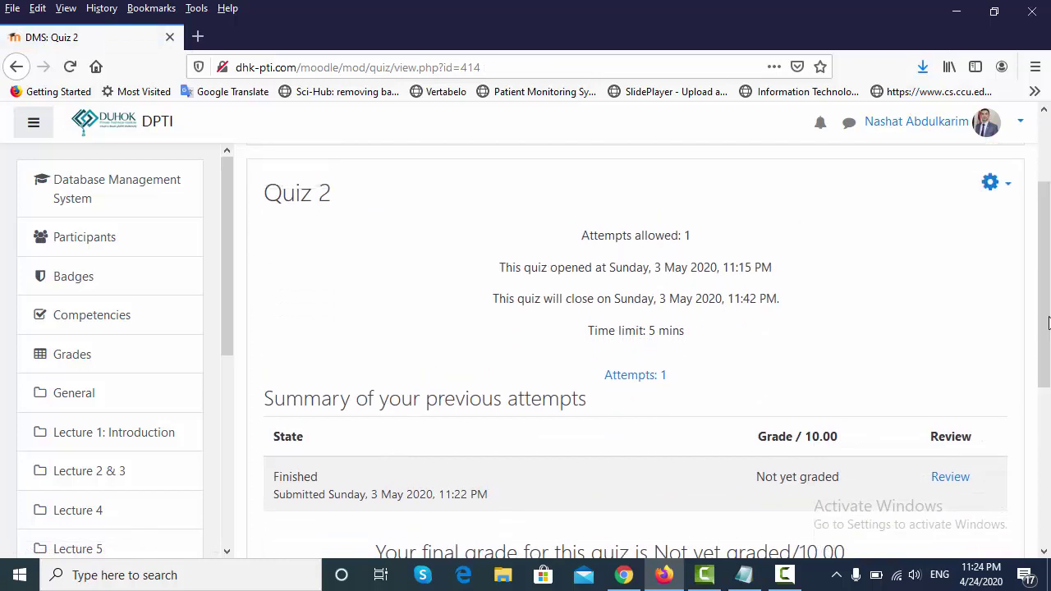
click(990, 186)
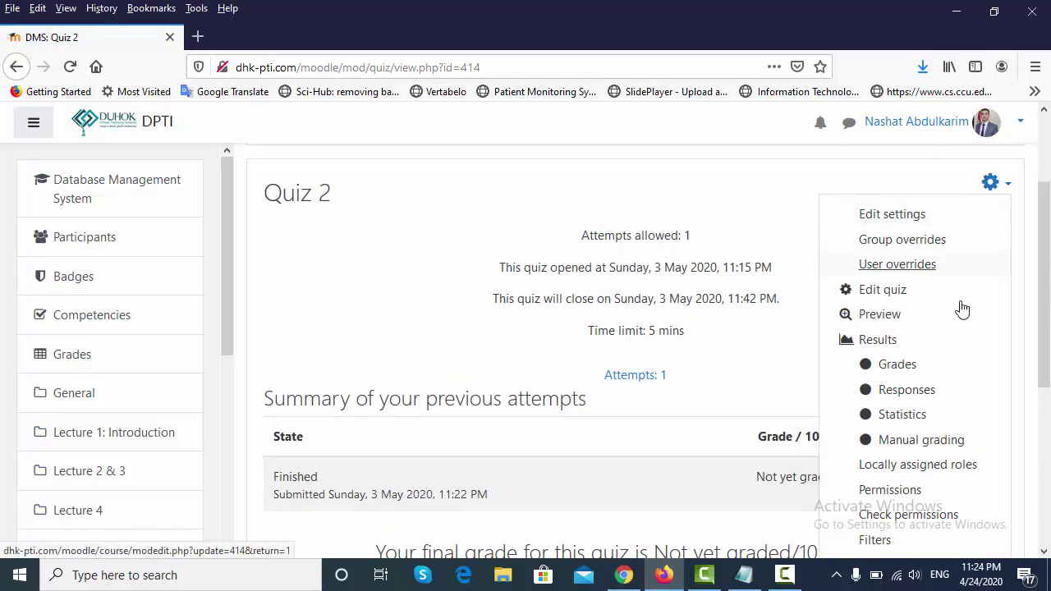
click(935, 447)
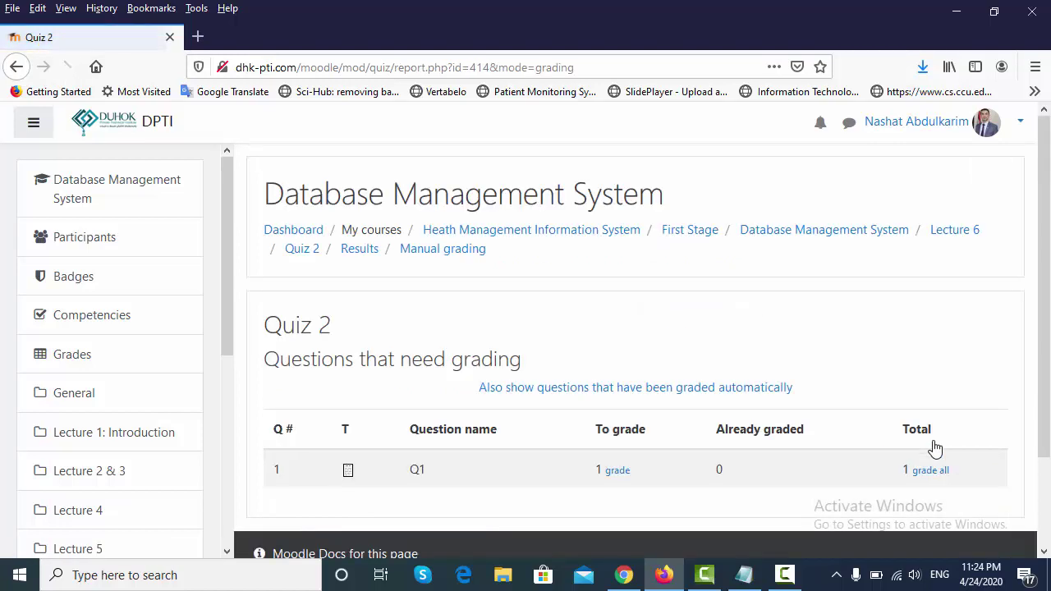
scroll(1047, 341, down, 2)
scroll(1047, 341, down, 1)
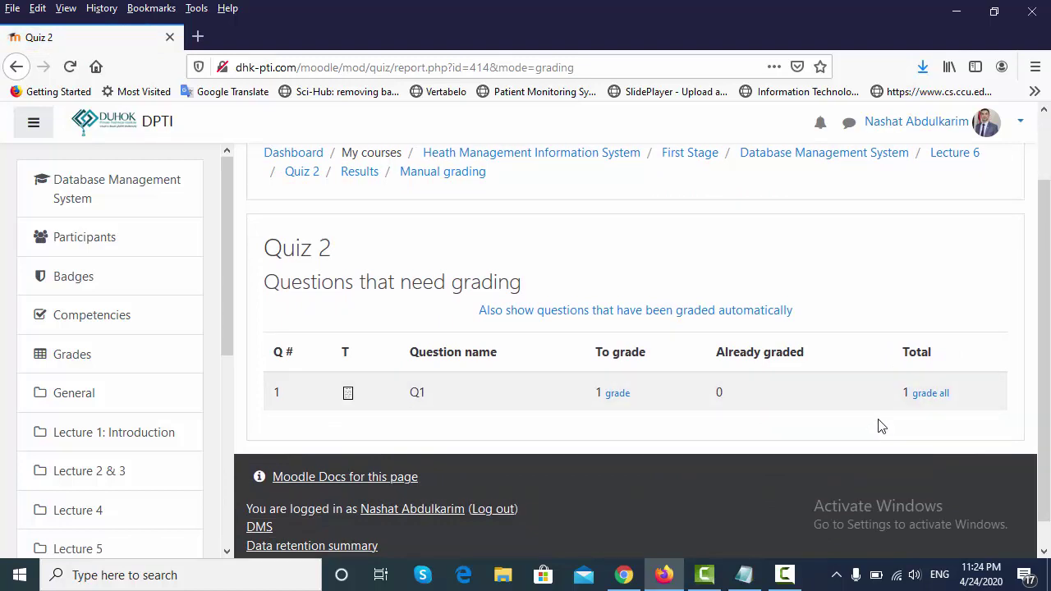
Open all attempts at question Q1 for grading and read the student's answer above the comment and mark fields
click(940, 395)
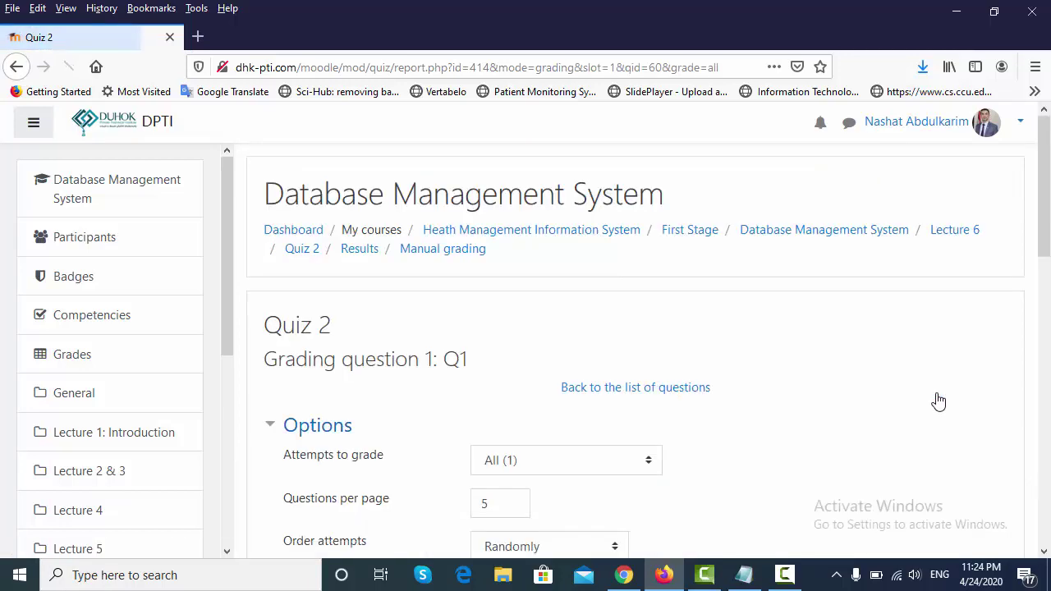
drag(1047, 236, 1048, 370)
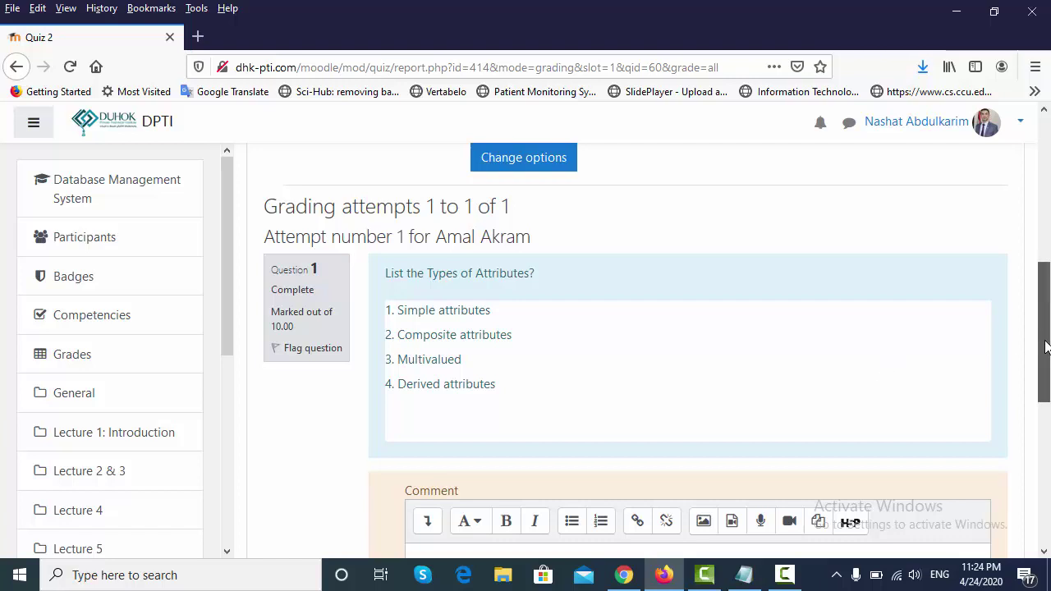
drag(1044, 352, 1047, 380)
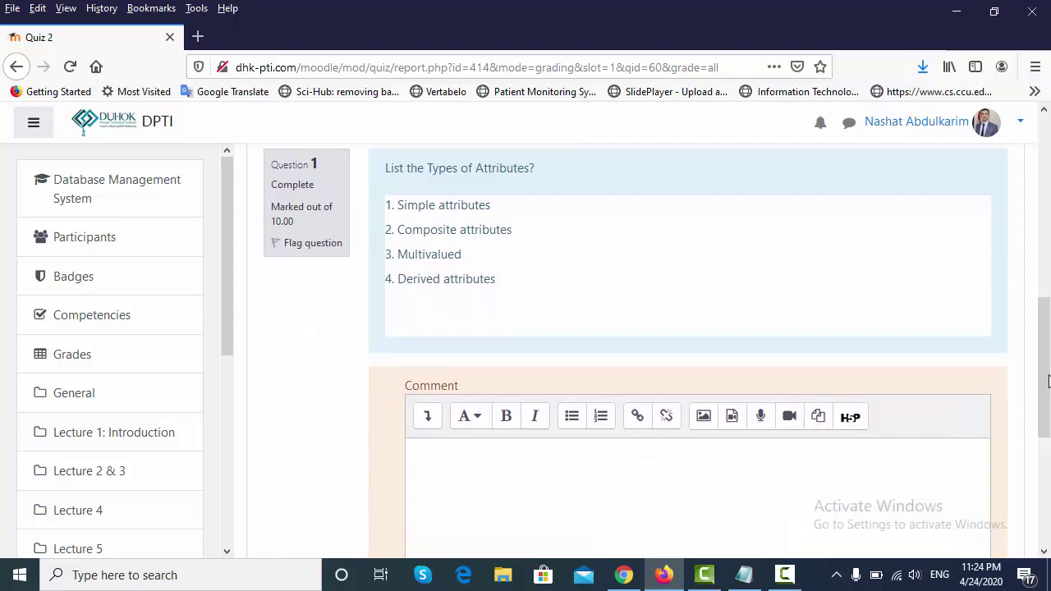
scroll(1048, 384, down, 2)
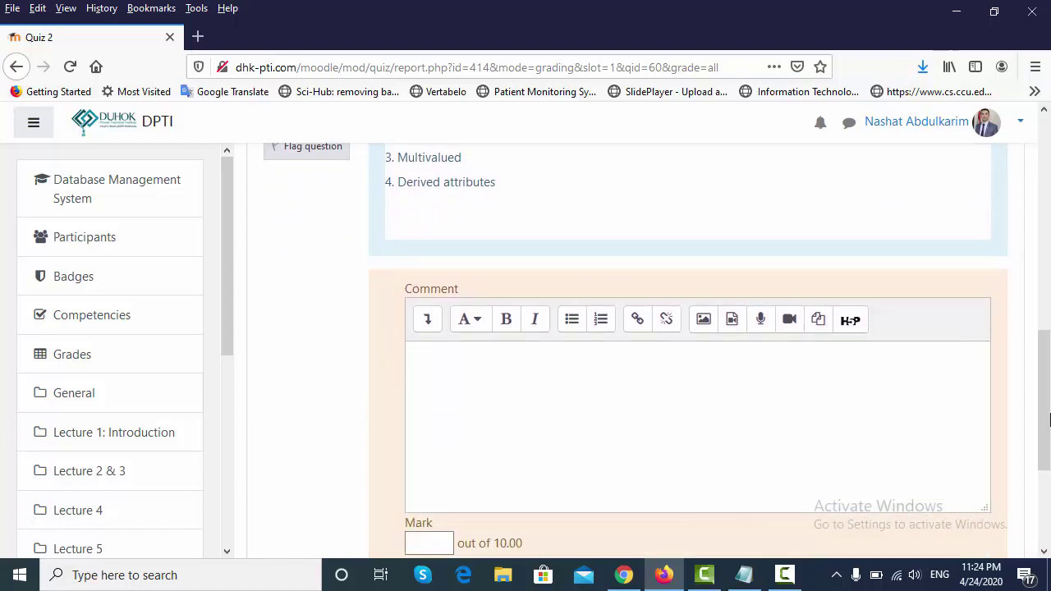
drag(1047, 406, 1038, 312)
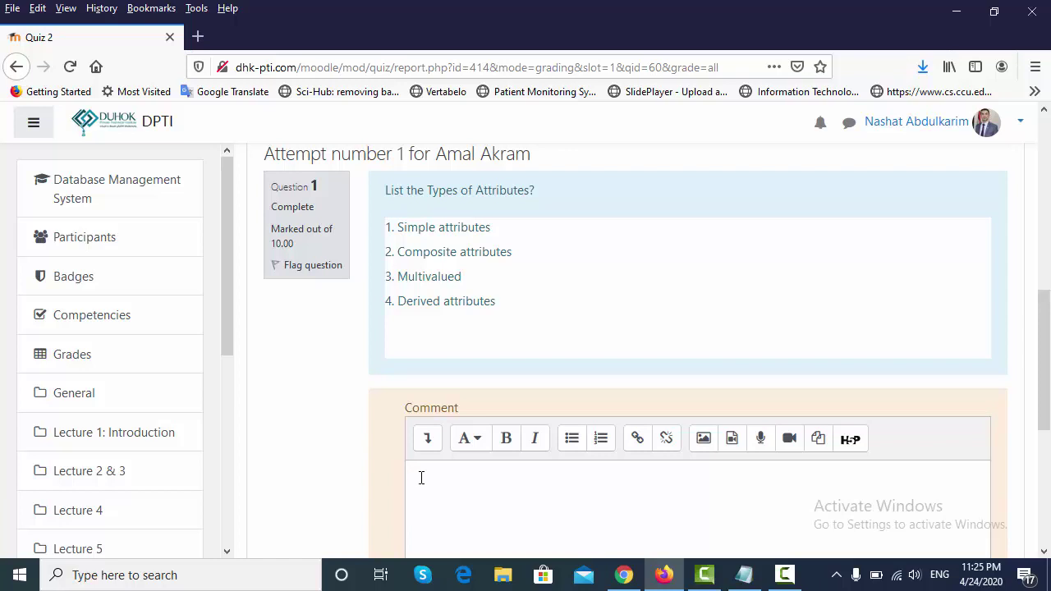
Give the student's answer to question 1 a mark of 10 out of 10.00 and save the grading
drag(1044, 362, 1049, 429)
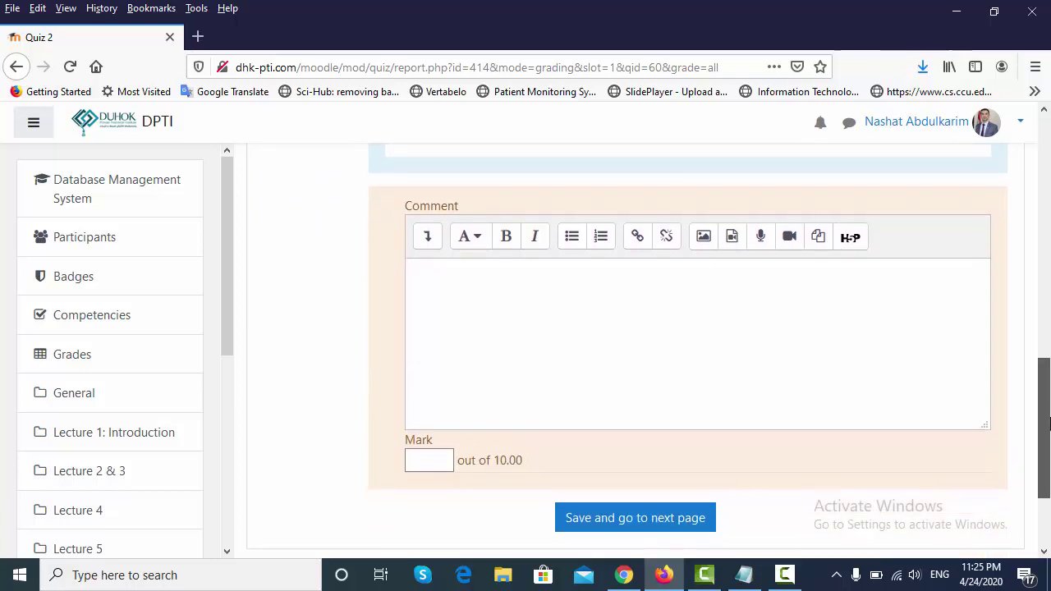
click(430, 461)
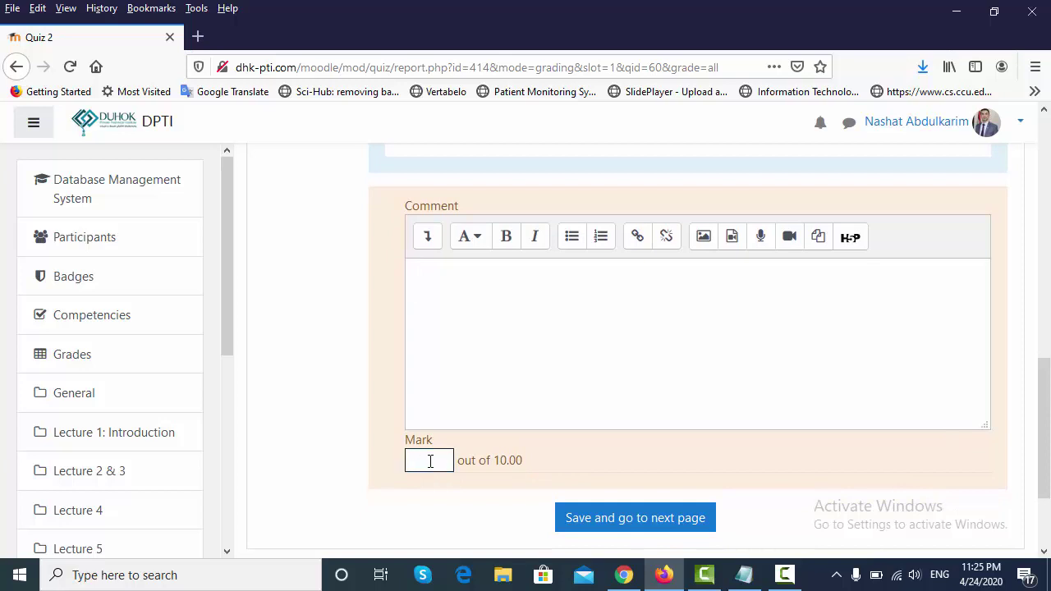
text(10)
click(645, 529)
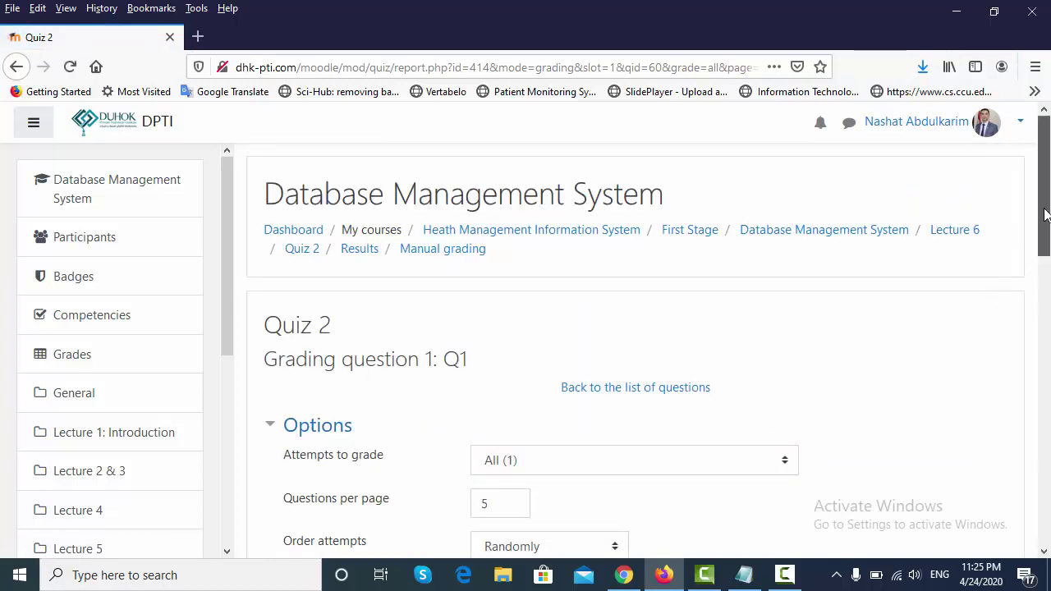
drag(1045, 215, 1047, 192)
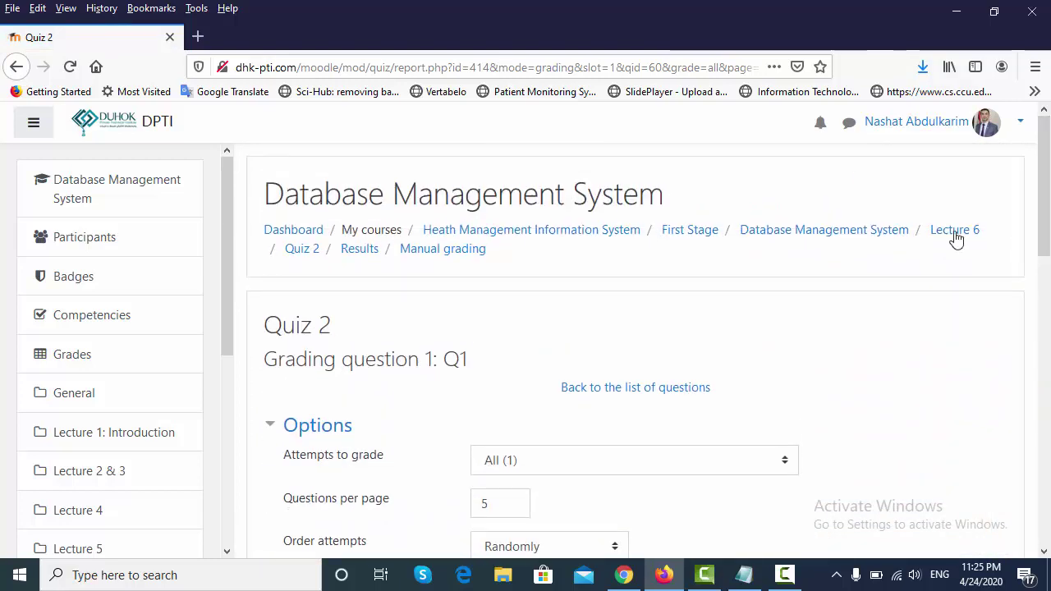
Go back to Quiz 2's page, open its attempts report and check the grade in the student's results row
click(303, 253)
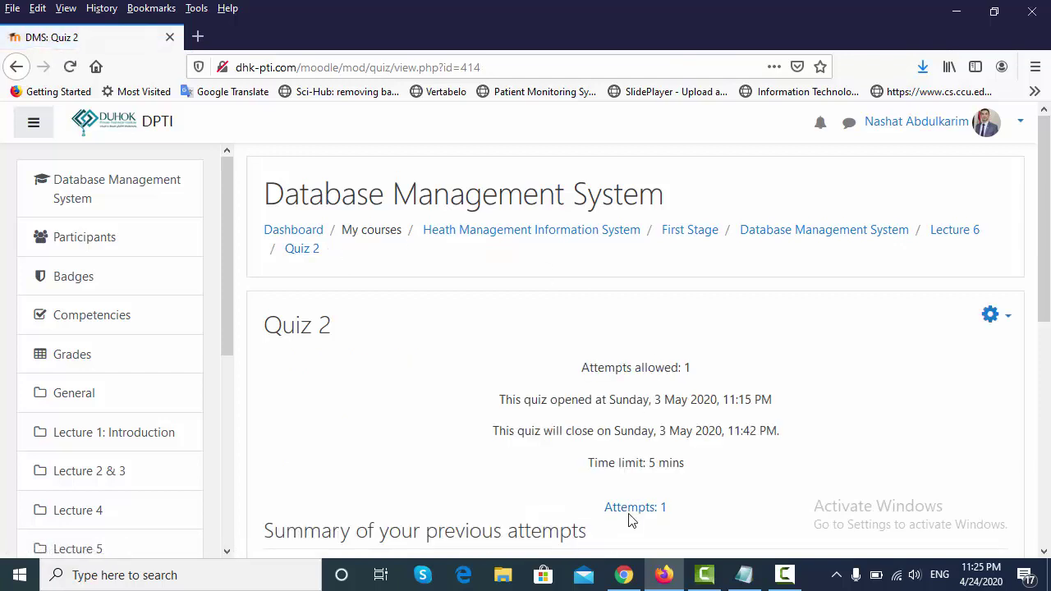
click(629, 515)
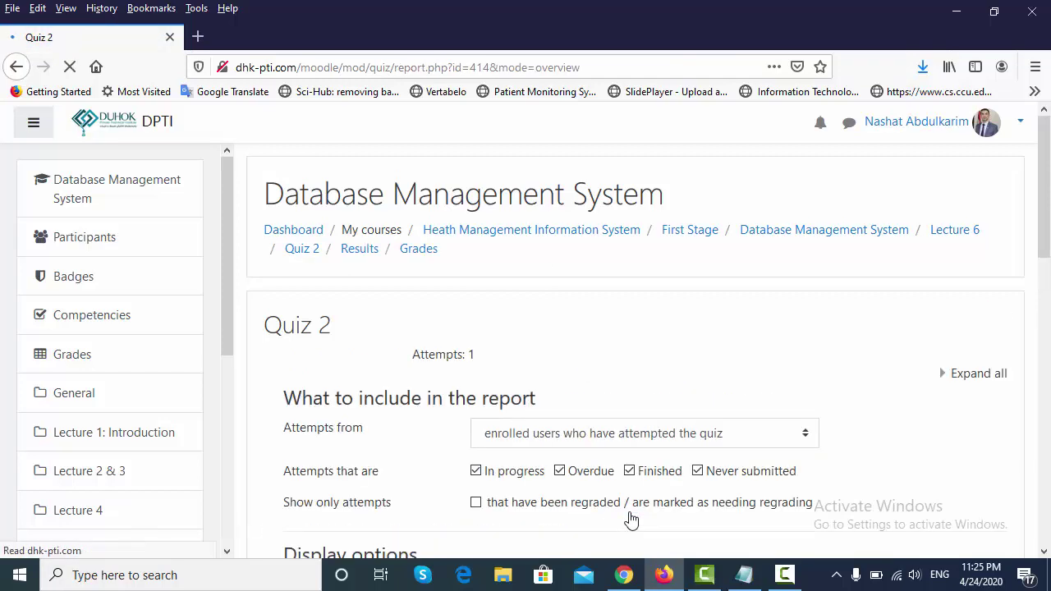
drag(1047, 177, 1047, 374)
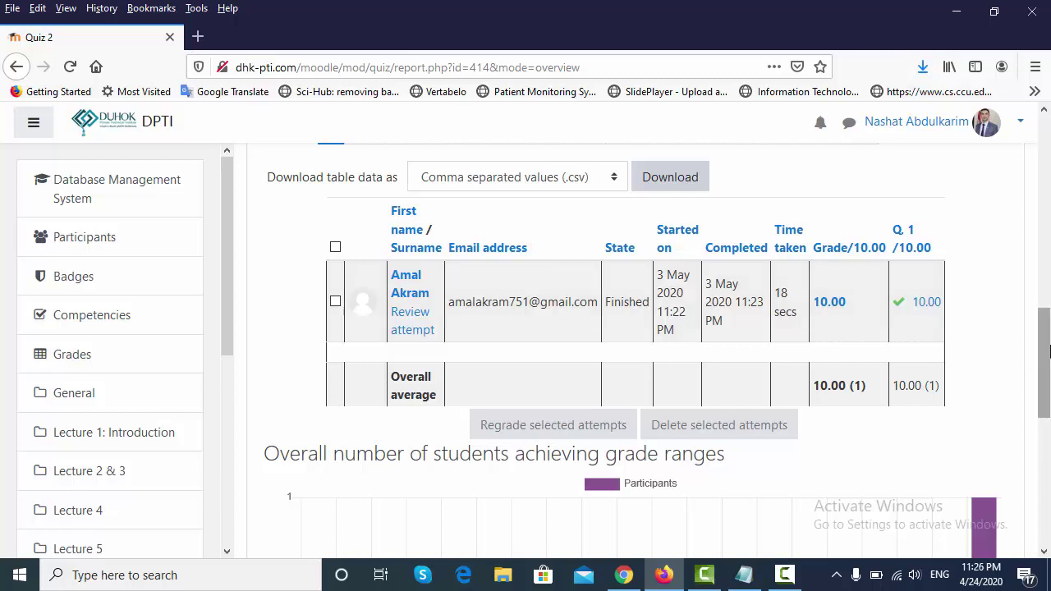
drag(1045, 348, 1041, 165)
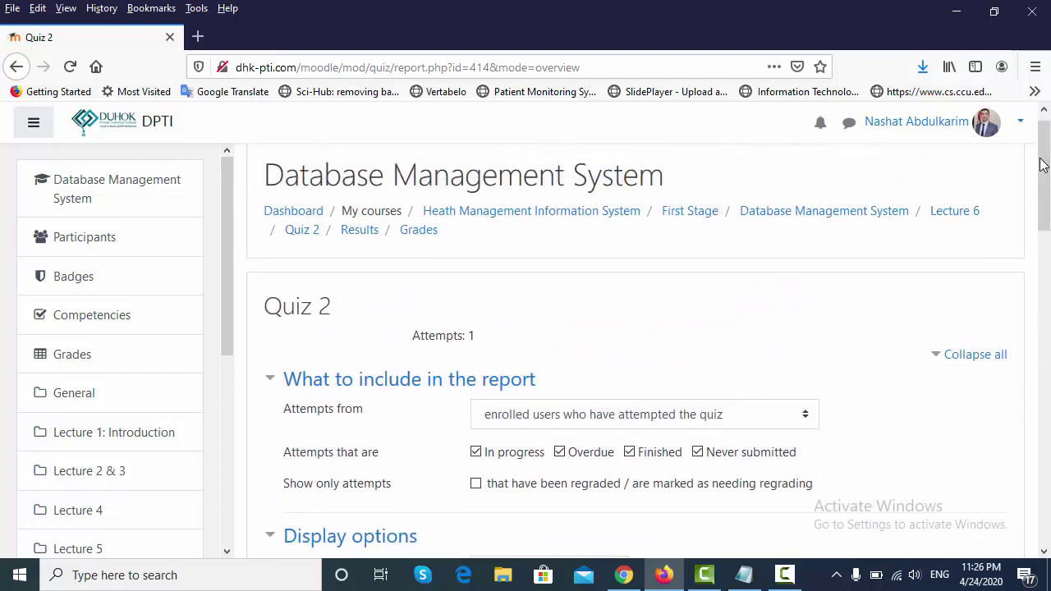
Return to Quiz 2's page, open the quiz for editing and look over its question list and grade settings
click(302, 232)
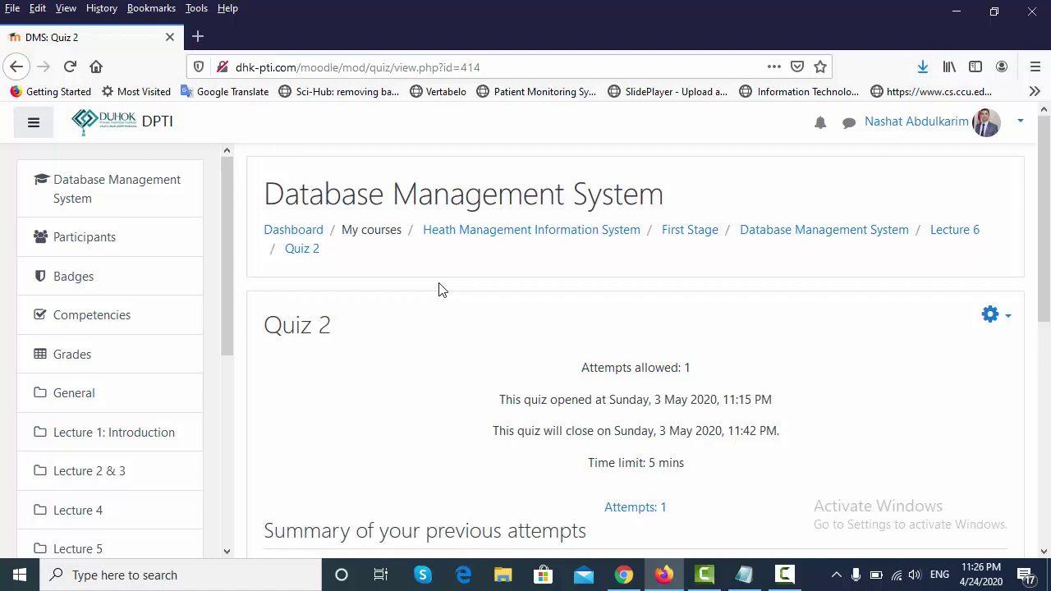
click(987, 315)
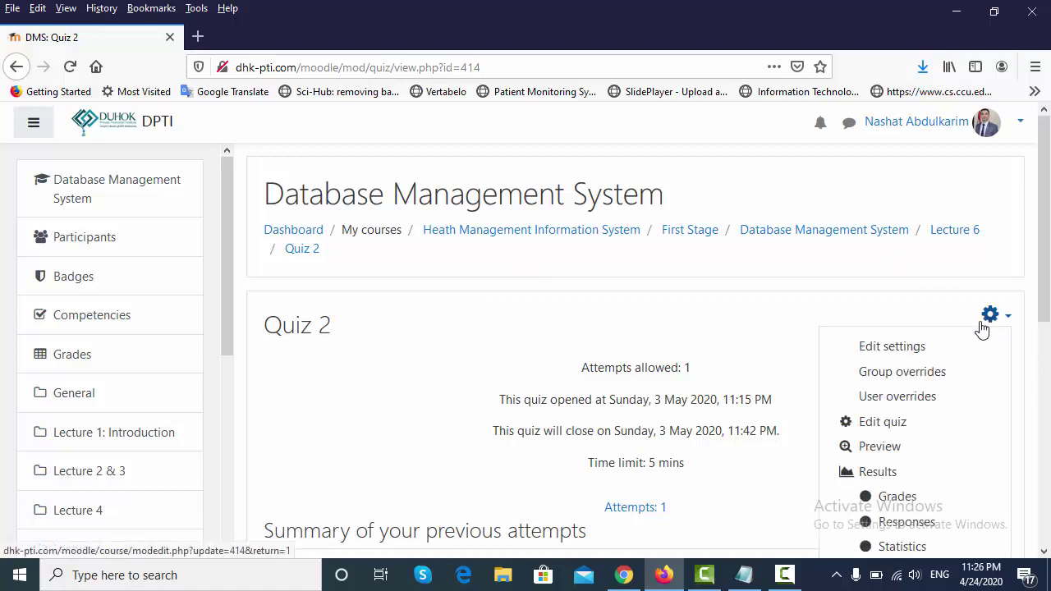
click(894, 422)
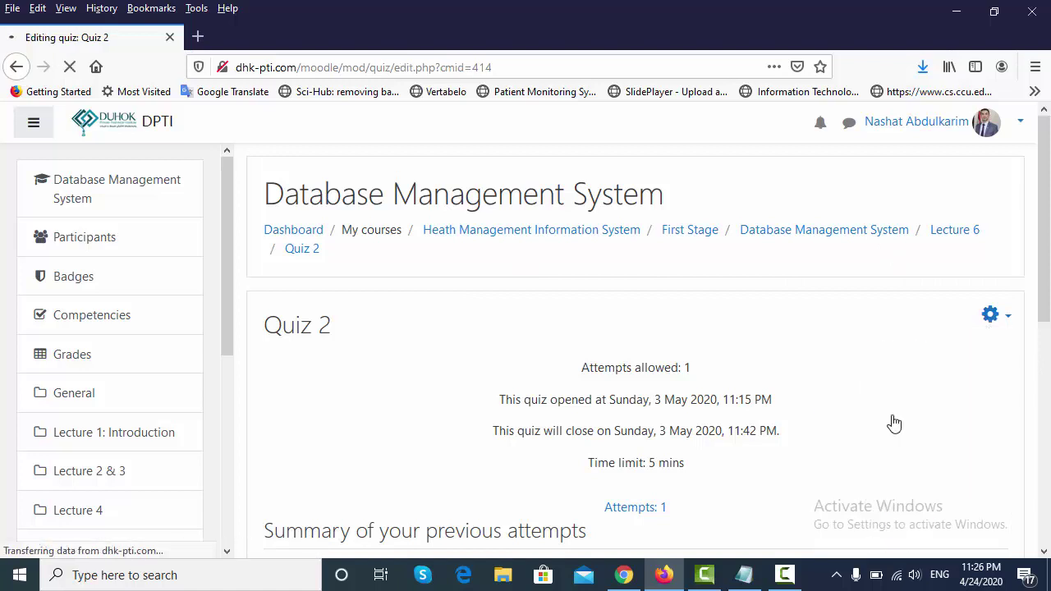
drag(1048, 302, 1043, 417)
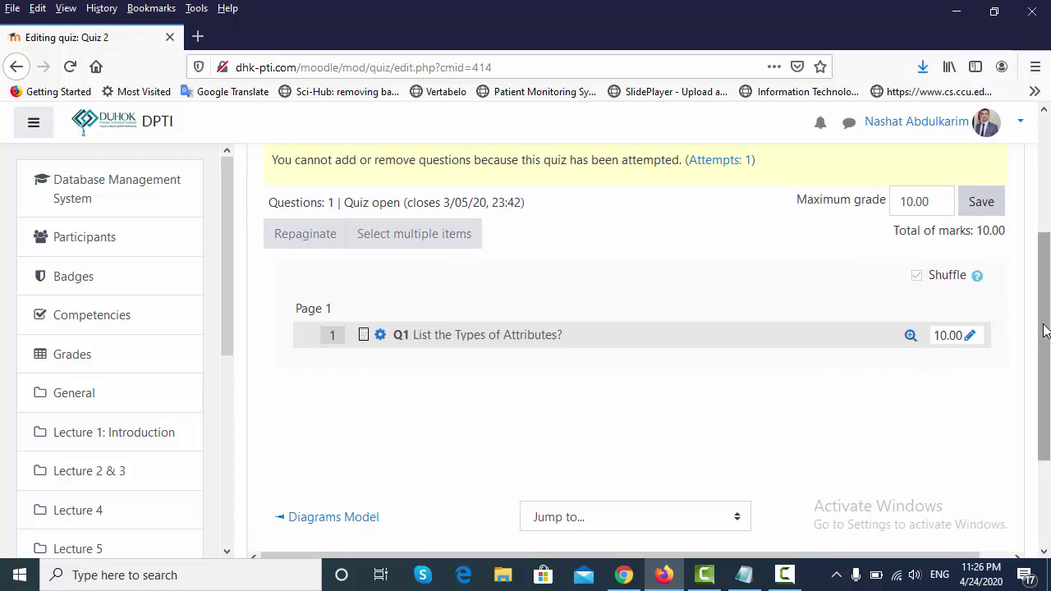
drag(1045, 330, 1044, 227)
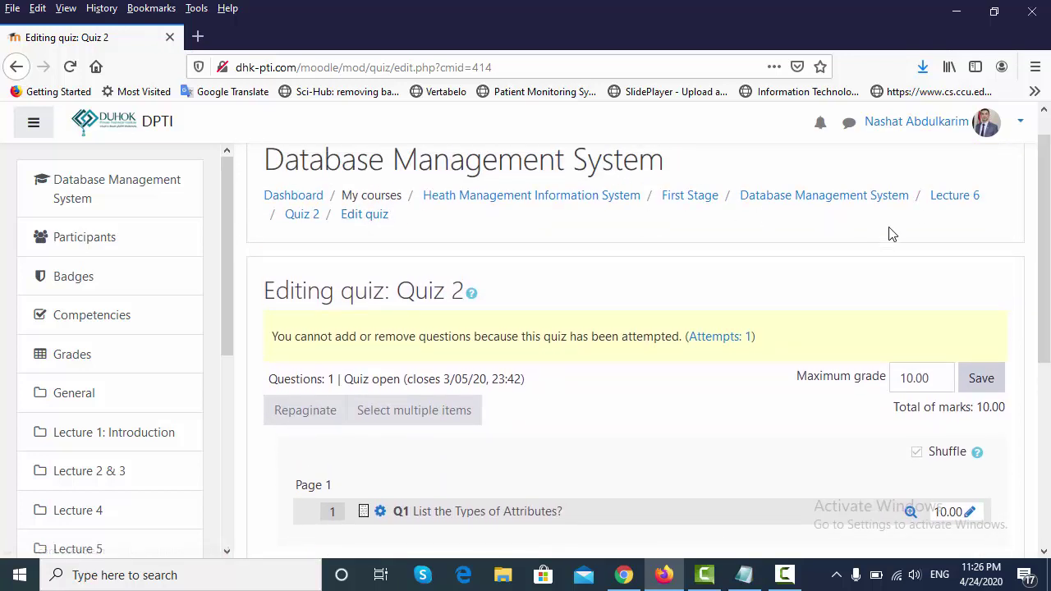
Open Quiz 2's settings from its page, scan through the form, and save it with a return to the course page
click(302, 217)
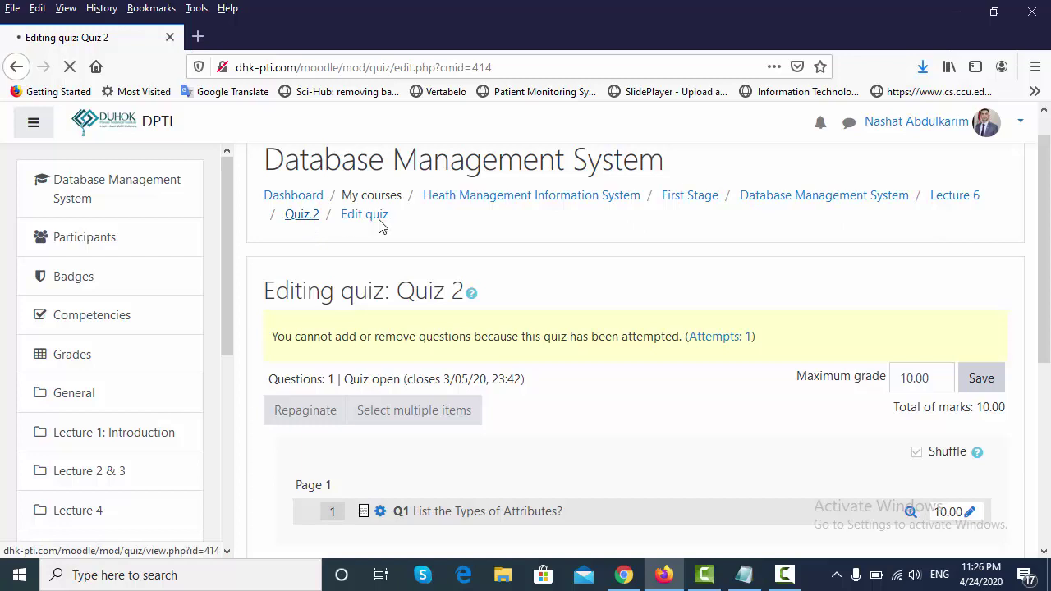
click(989, 317)
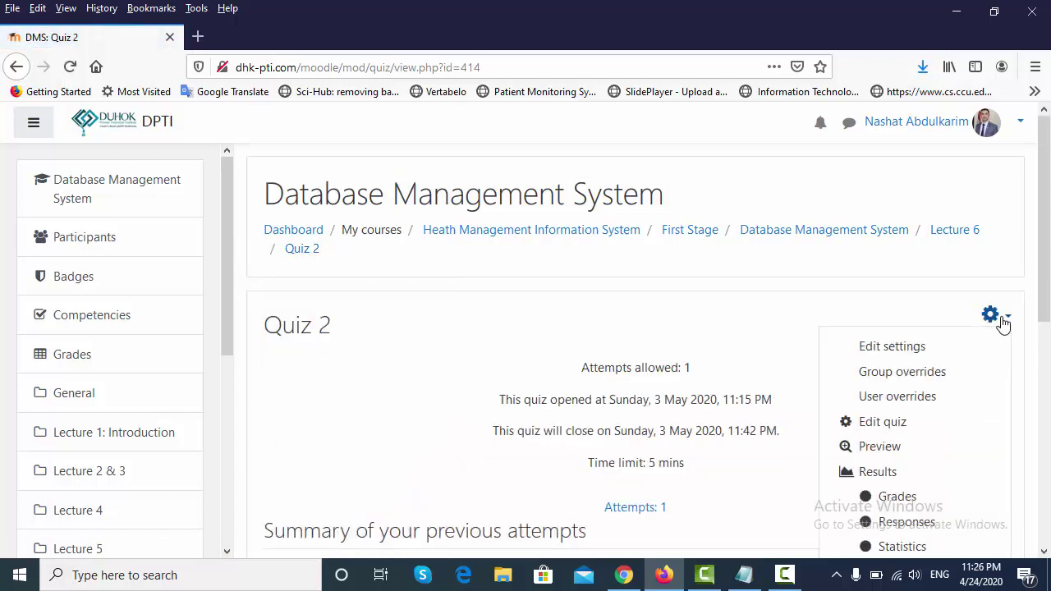
click(922, 353)
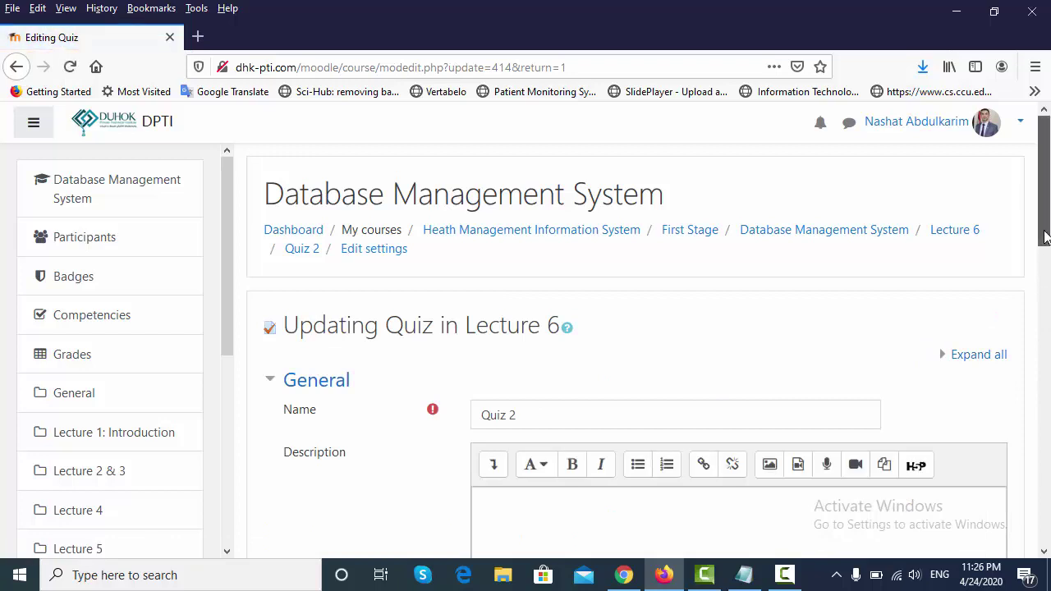
drag(1045, 237, 1028, 505)
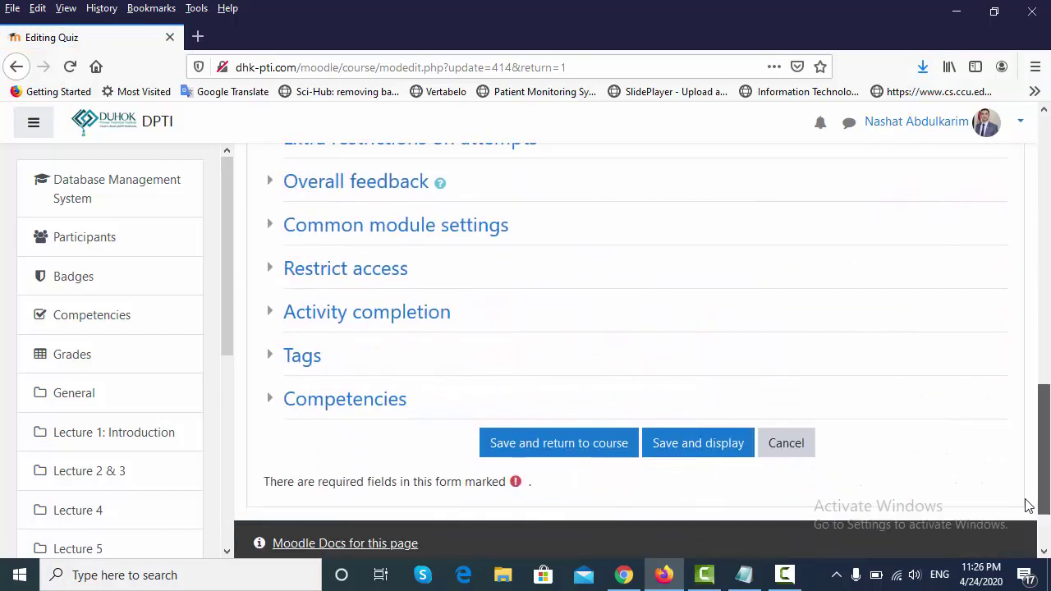
click(549, 450)
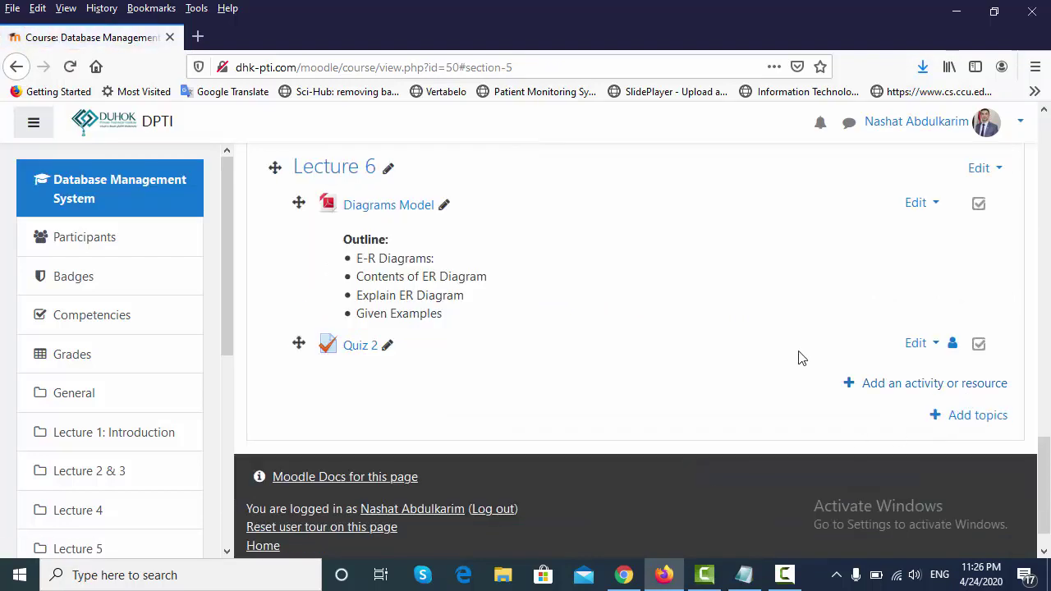
Open Quiz 2 under Lecture 6 and look over its attempt details and available administration options
click(362, 349)
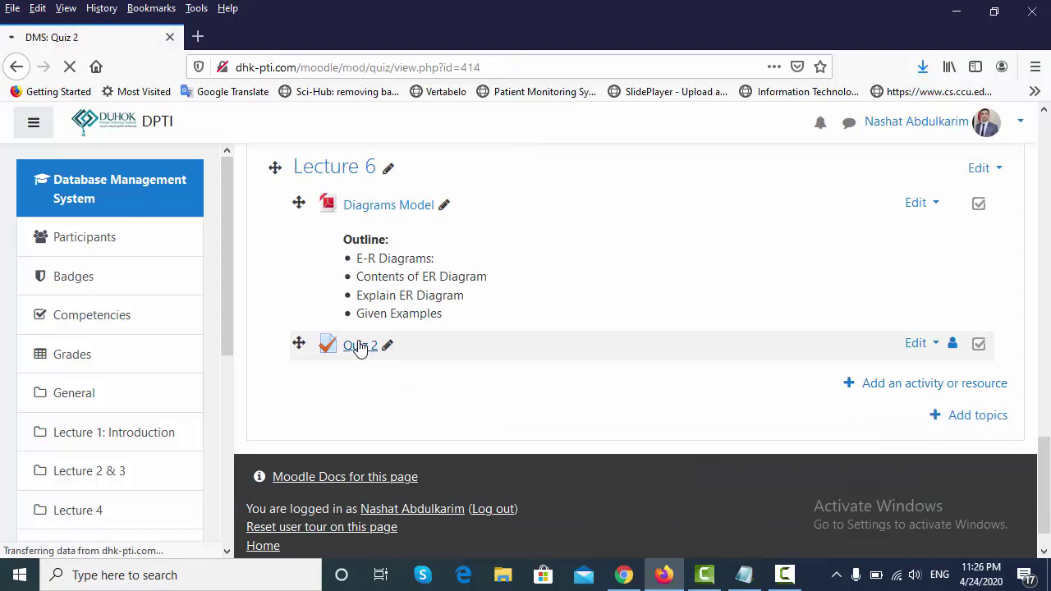
drag(1044, 369, 1047, 410)
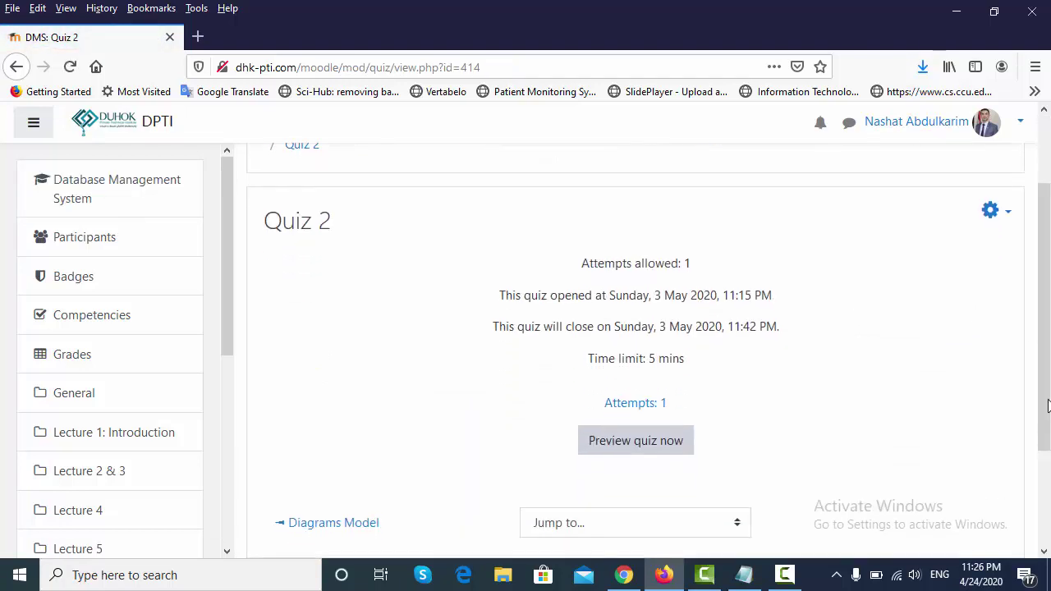
click(990, 212)
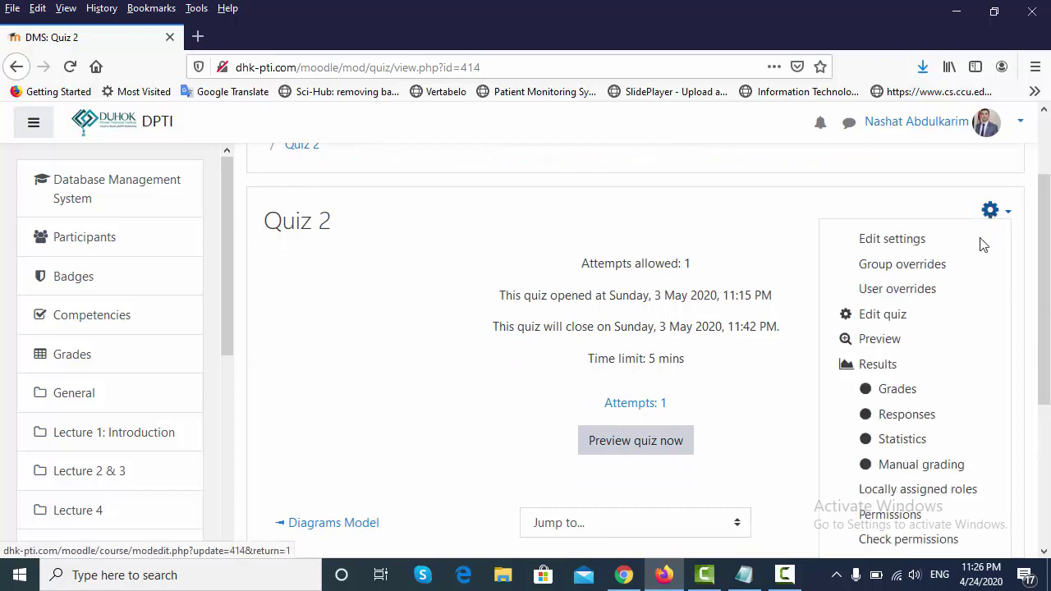
click(784, 257)
drag(1042, 235, 1042, 159)
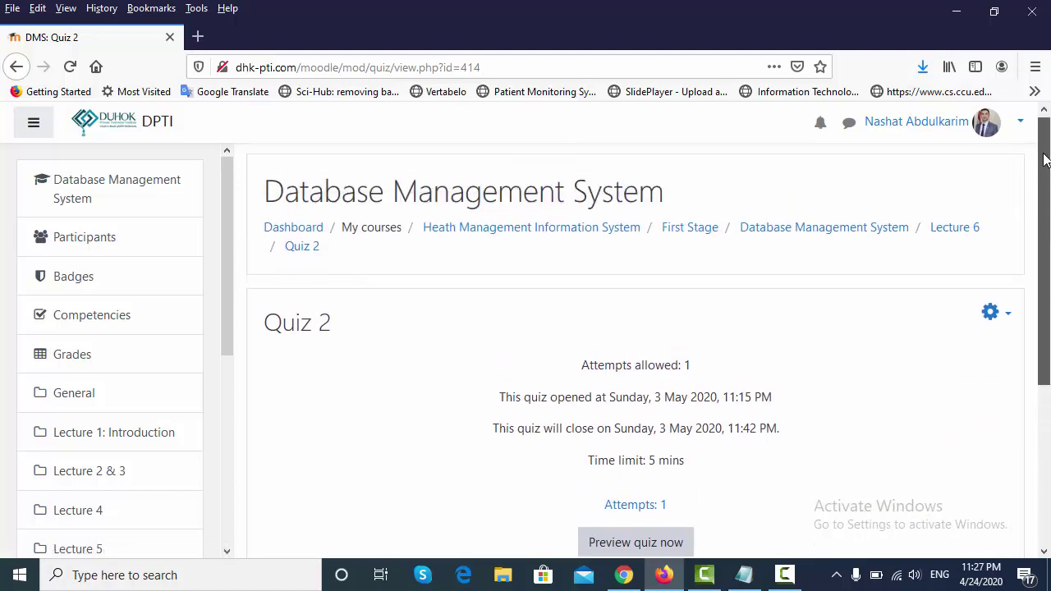
Go back to Lecture 6 on the course page and add a new Quiz activity to that section
click(964, 238)
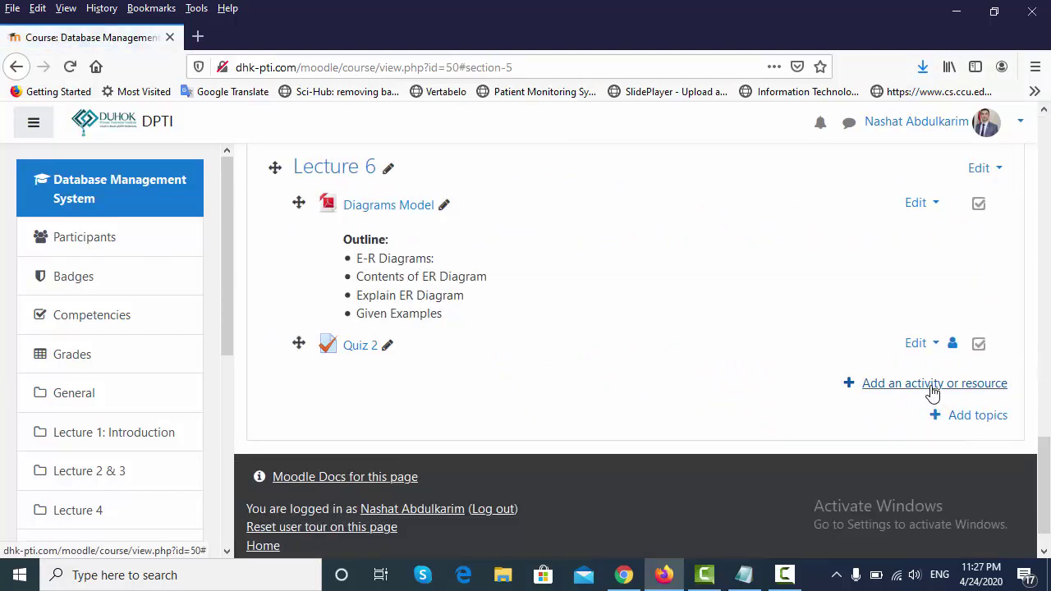
click(932, 392)
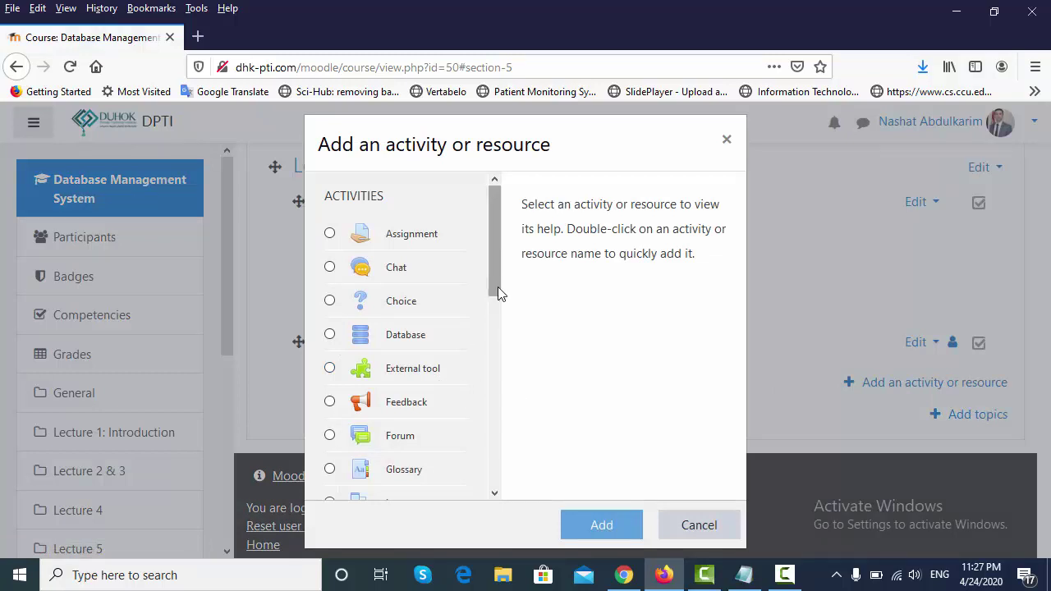
drag(497, 286, 497, 354)
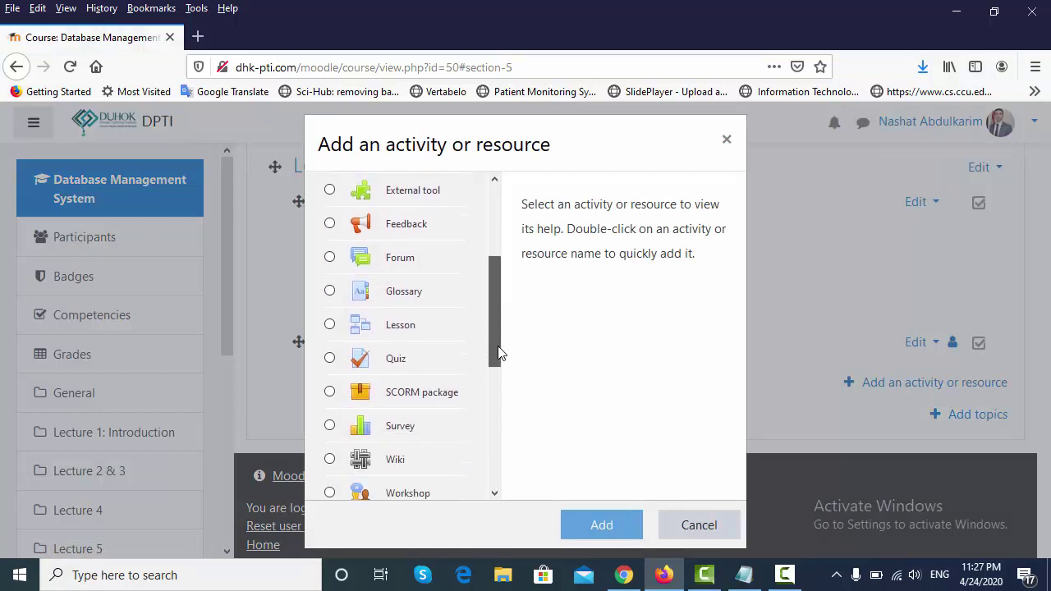
click(379, 361)
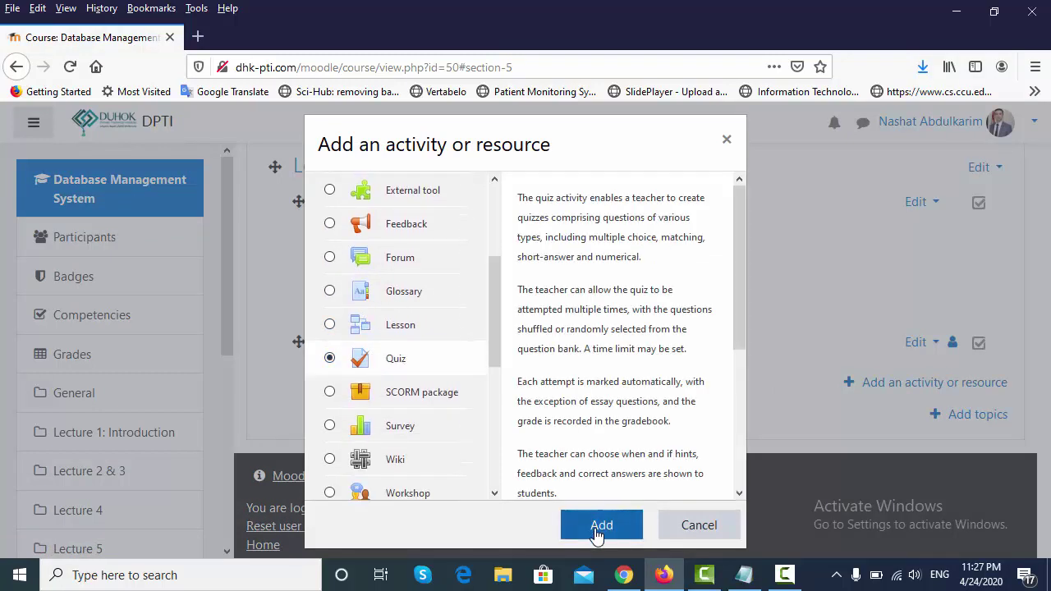
click(599, 532)
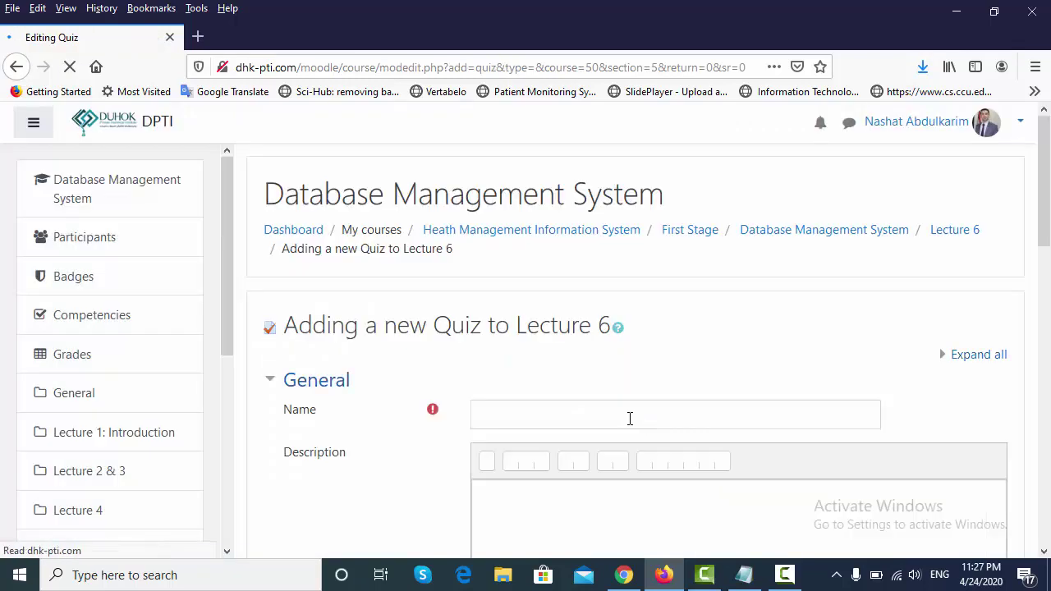
Name the new quiz "پسیارا 2" using the Kurdish keyboard layout
click(600, 419)
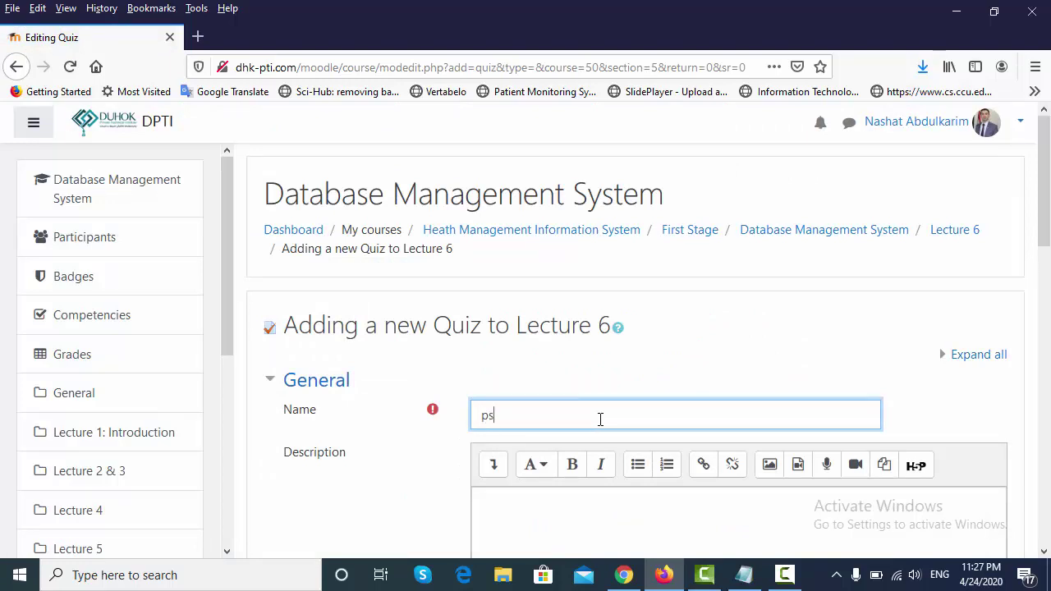
text(psEara)
key(alt+shift)
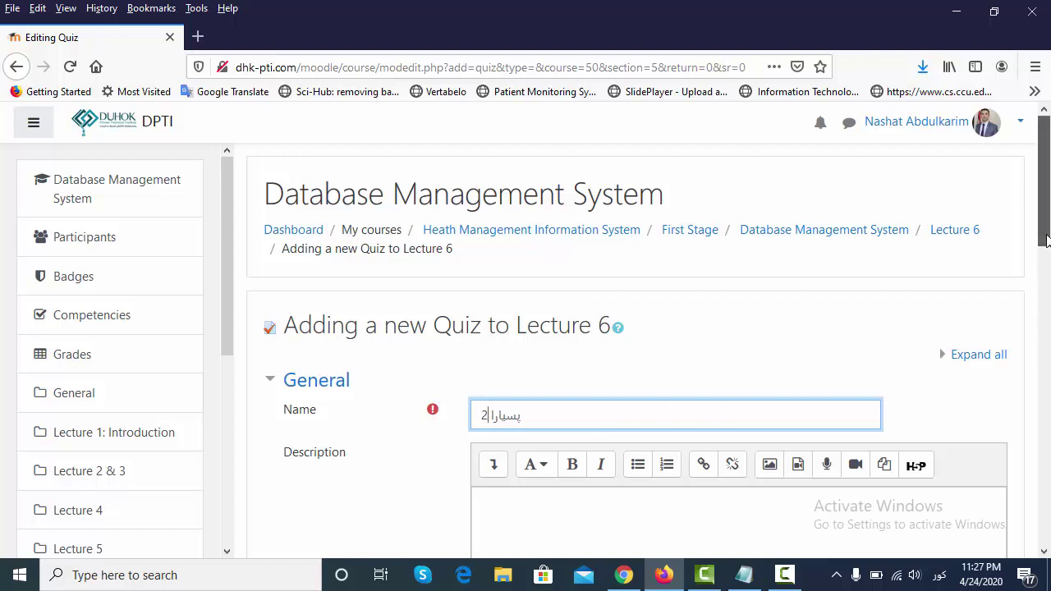
Enter the quiz description "ئەڤ کویزە تیستە" and enable displaying it on the course page
scroll(1048, 283, down, 3)
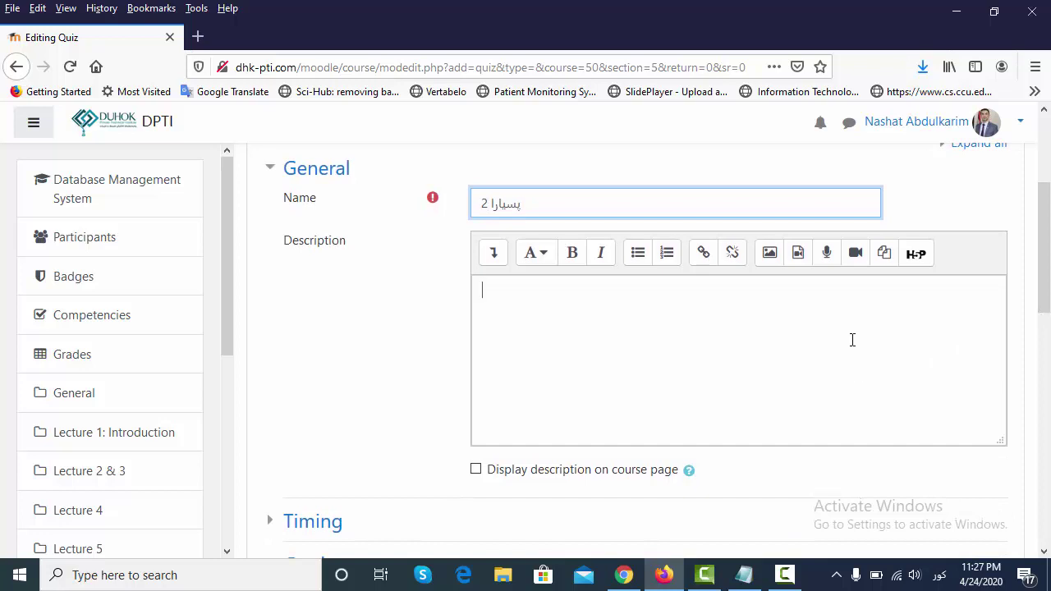
click(852, 340)
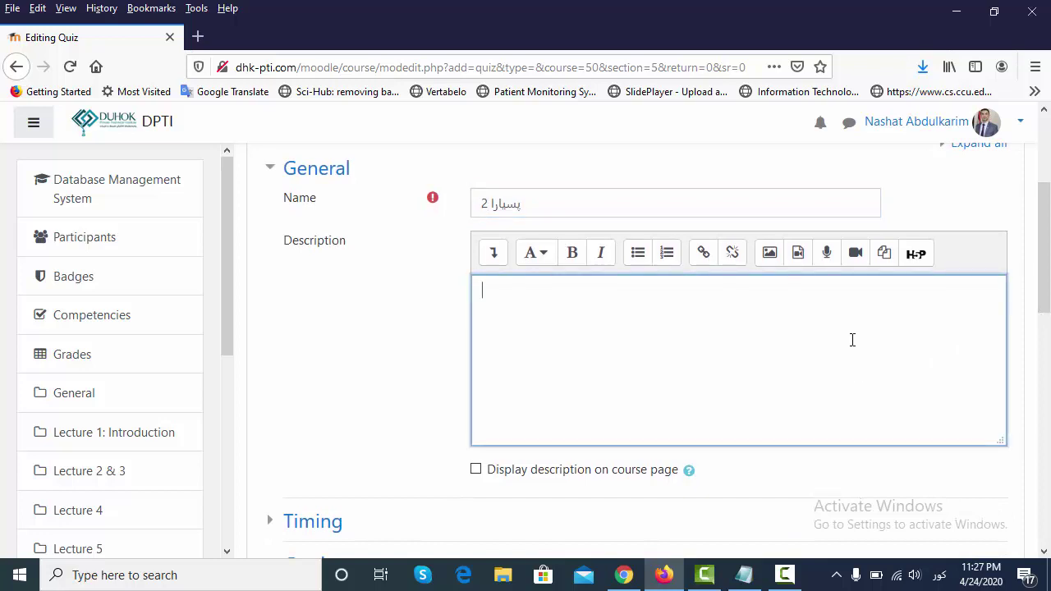
text(ئەف پسیار)
text(ێن)
text(ل خ)
key(BackSpace)
key(BackSpace)
key(BackSpace)
key(BackSpace)
key(BackSpace)
key(BackSpace)
key(BackSpace)
key(BackSpace)
key(BackSpace)
key(BackSpace)
key(BackSpace)
text(کویزە تیستە)
click(476, 469)
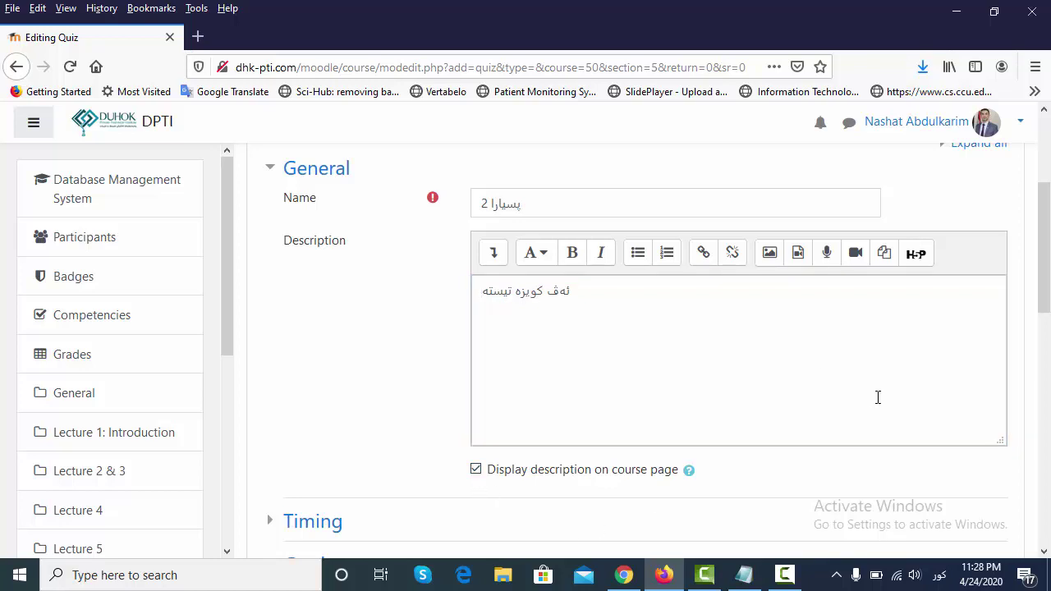
Enable the quiz's opening at 3 May 2020 23:27 and its closing at 3 May 2020 23:41
drag(1043, 283, 1046, 353)
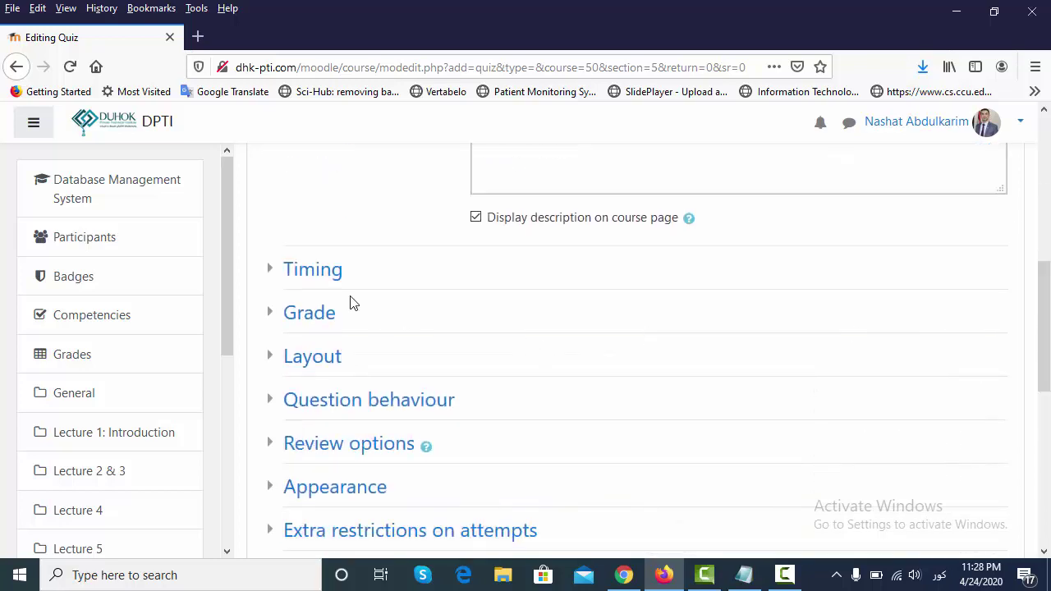
click(321, 280)
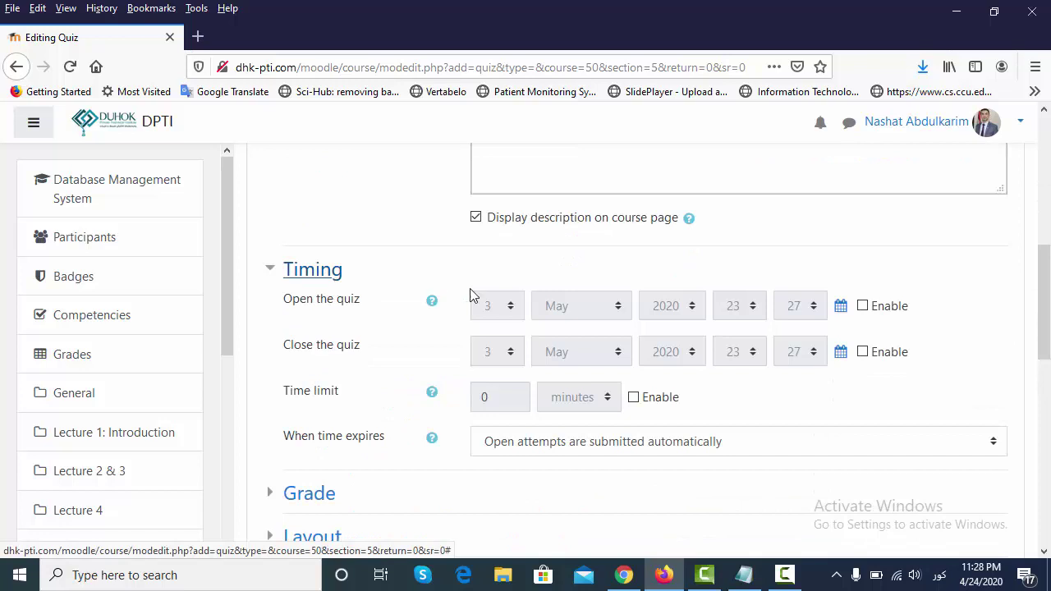
click(862, 307)
click(862, 353)
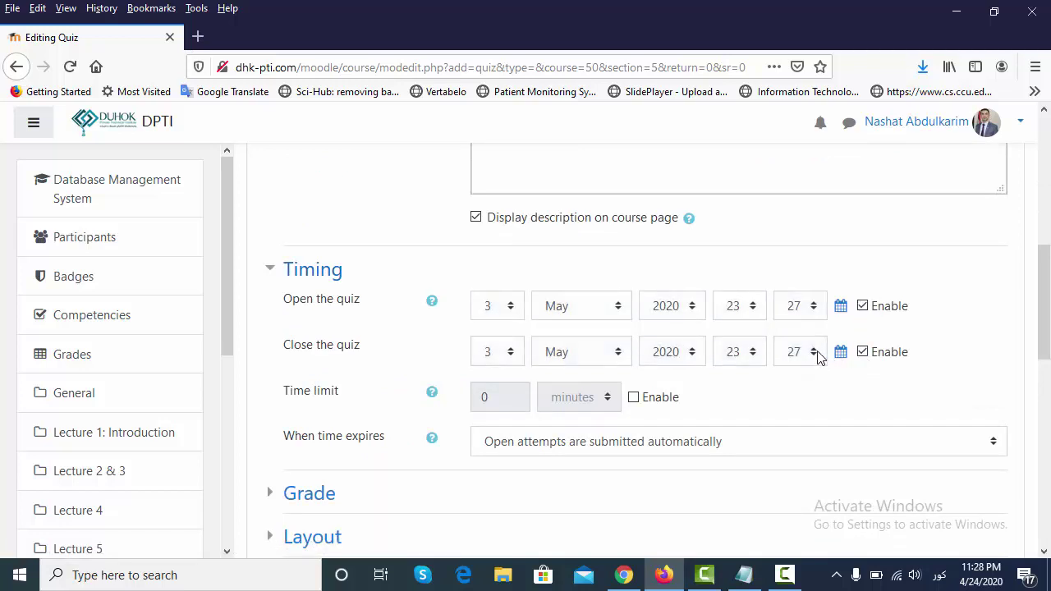
click(813, 353)
scroll(821, 312, down, 5)
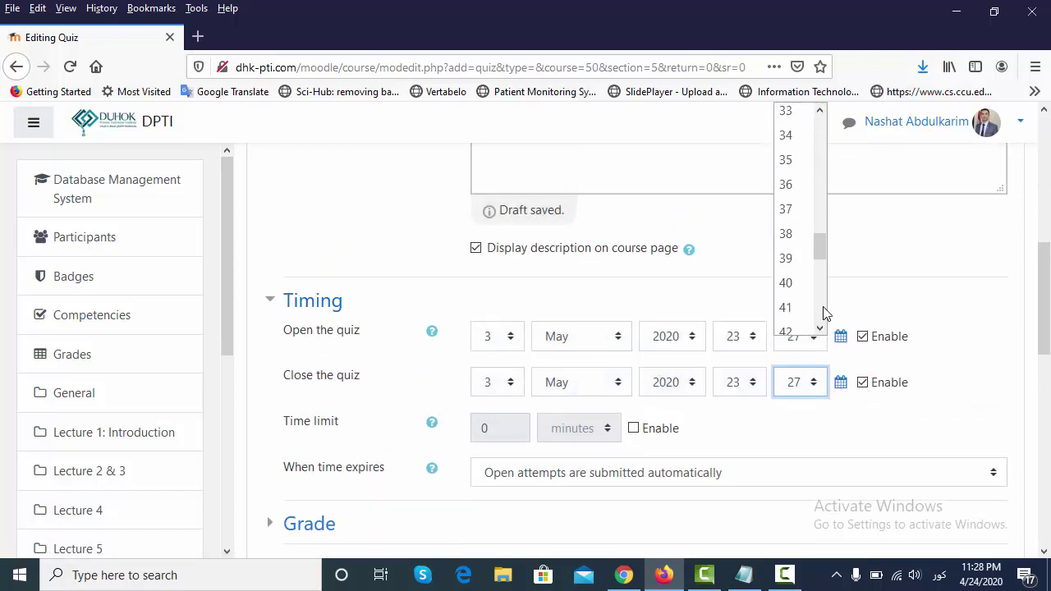
click(784, 300)
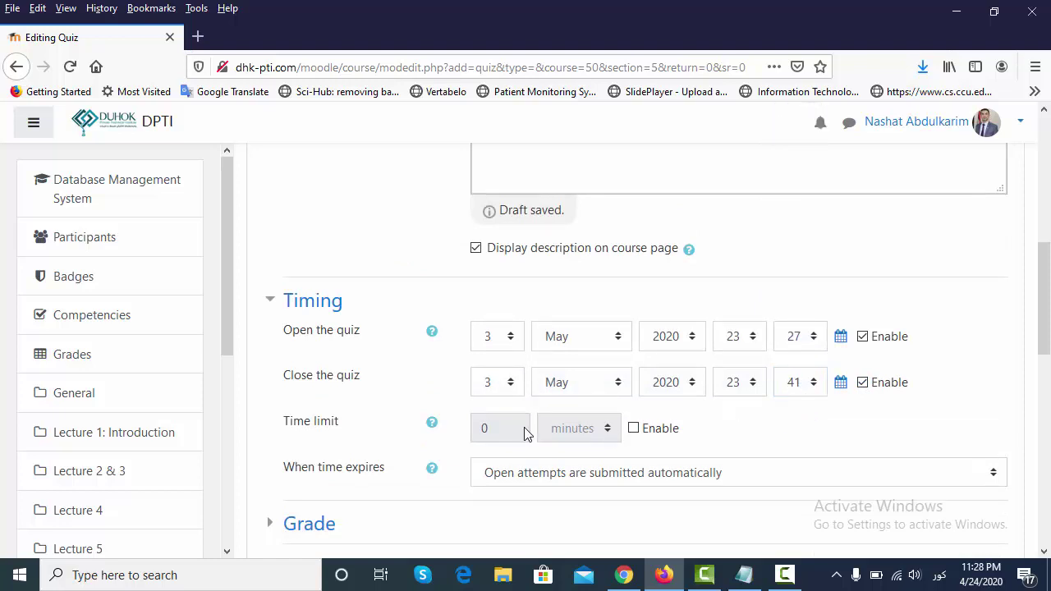
Enable the quiz's time limit and set it to 5 minutes
click(634, 429)
click(472, 449)
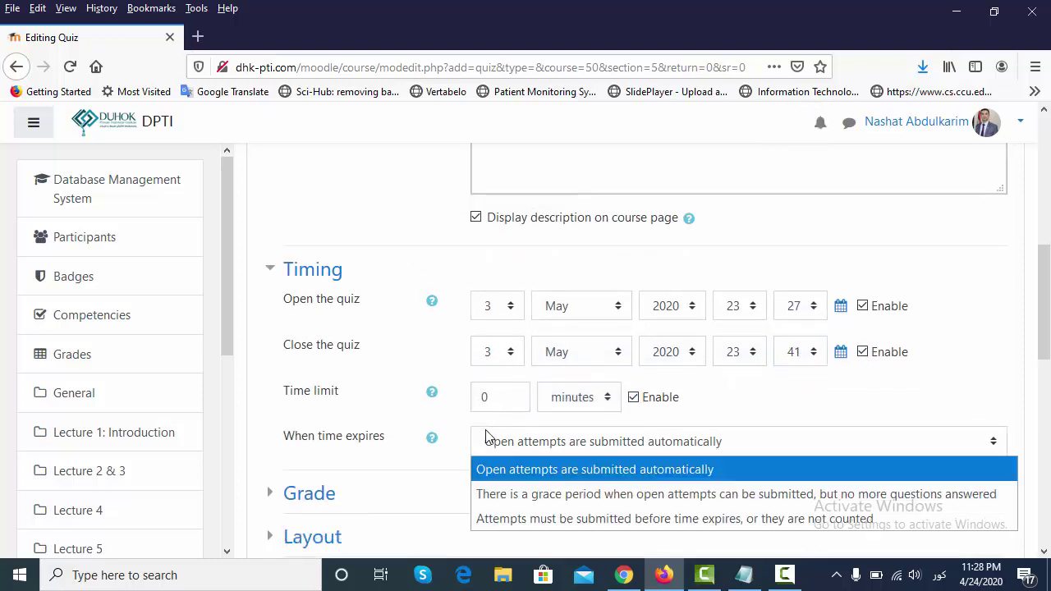
double_click(485, 399)
text(5)
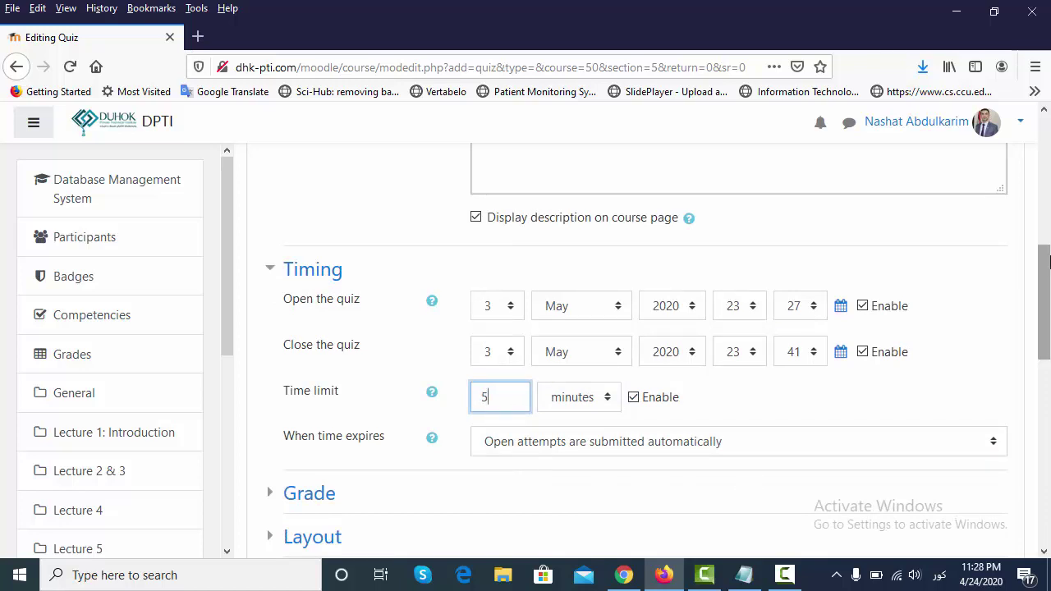
Set the quiz's grade to pass to 5 and save the quiz with a return to the course
drag(1046, 277, 1047, 339)
click(309, 267)
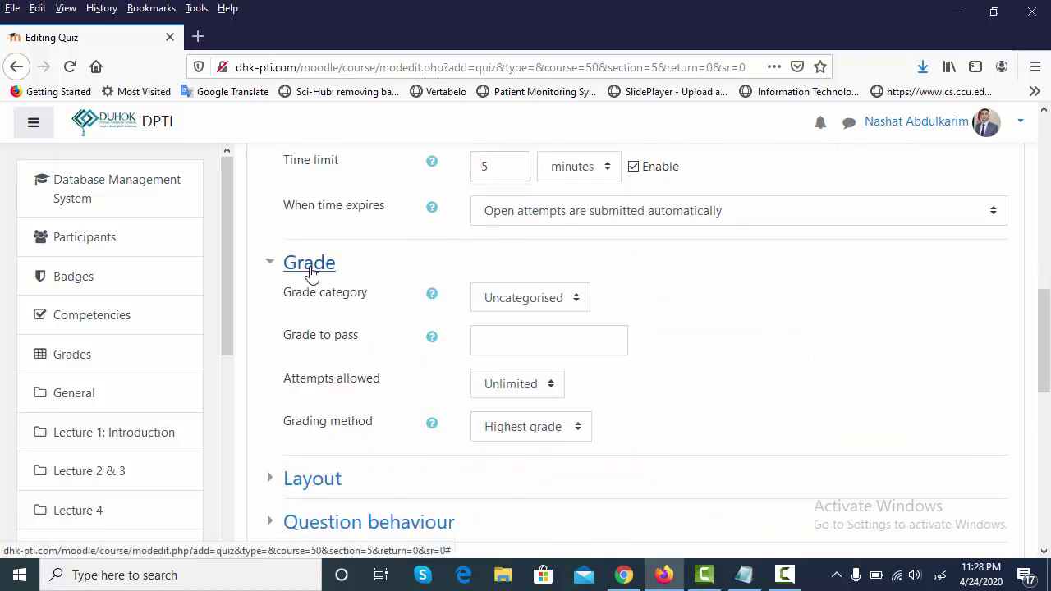
click(516, 347)
text(5)
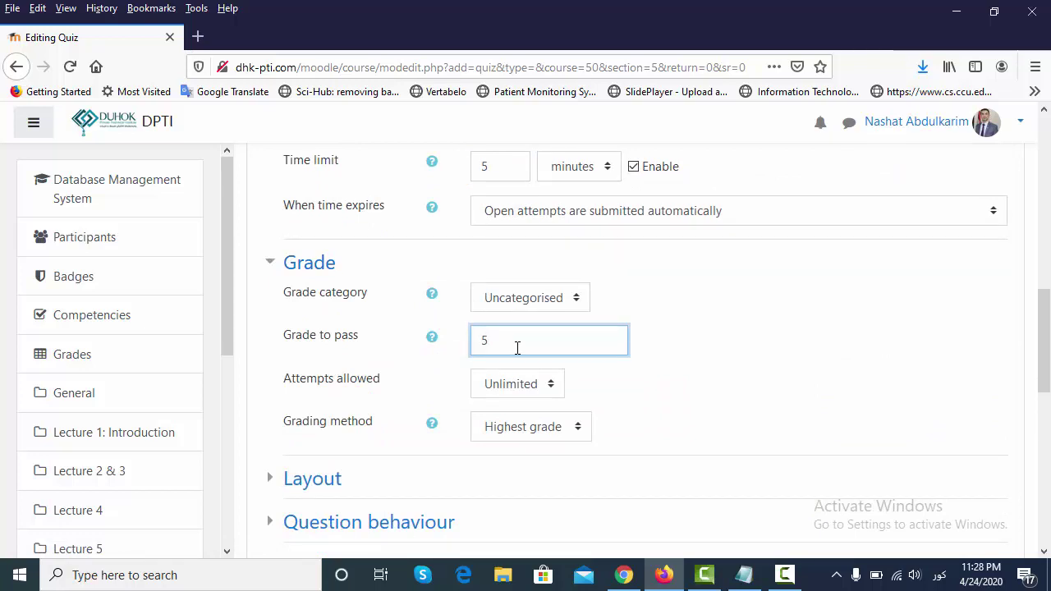
drag(1048, 334, 1048, 458)
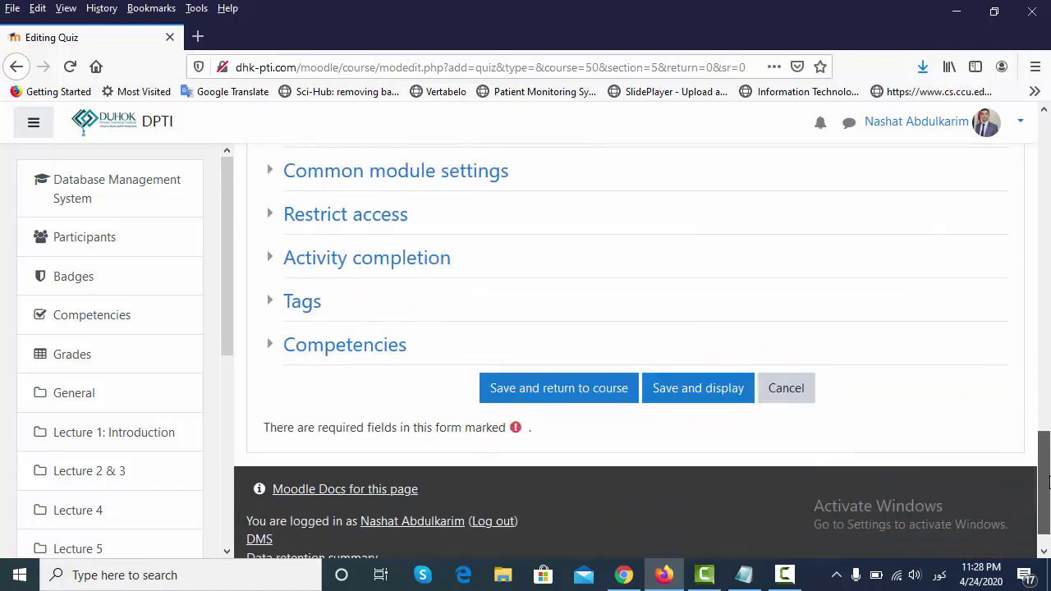
click(583, 387)
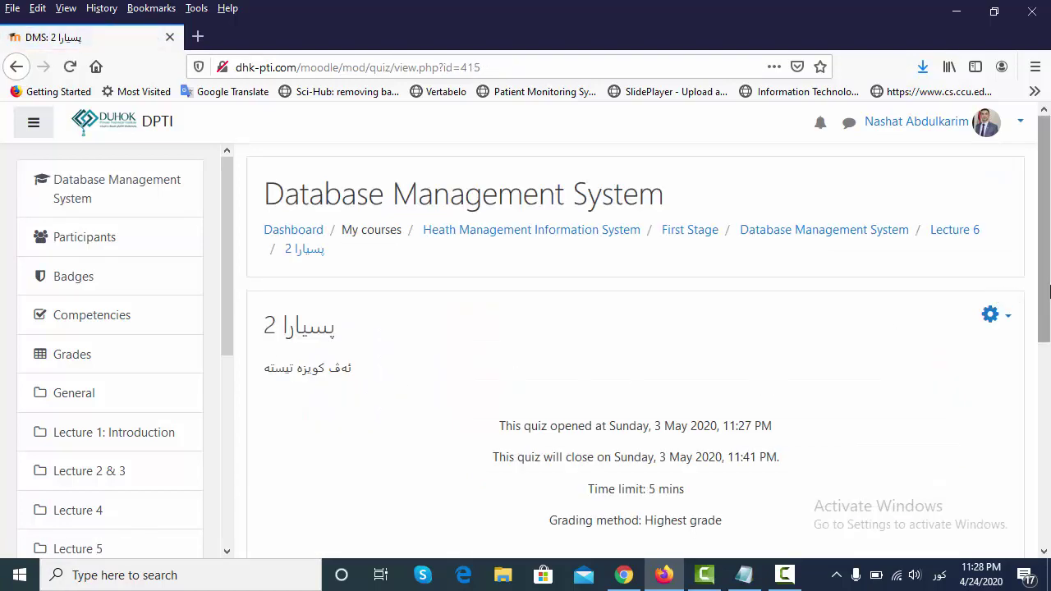
Open the quiz پسیارا 2 for editing and start a new question of the Essay type
drag(1038, 296, 956, 431)
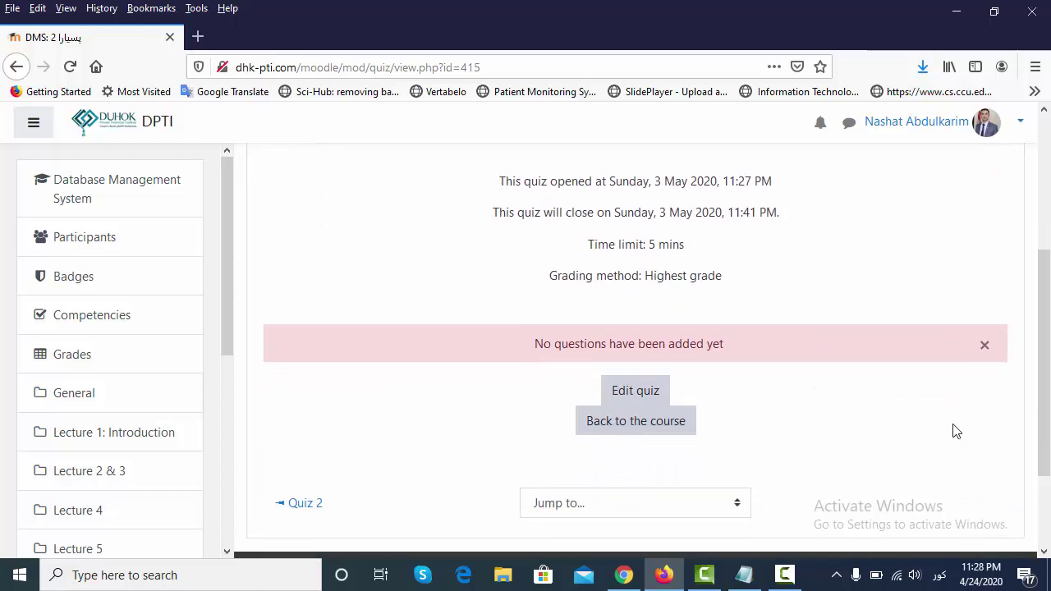
click(640, 399)
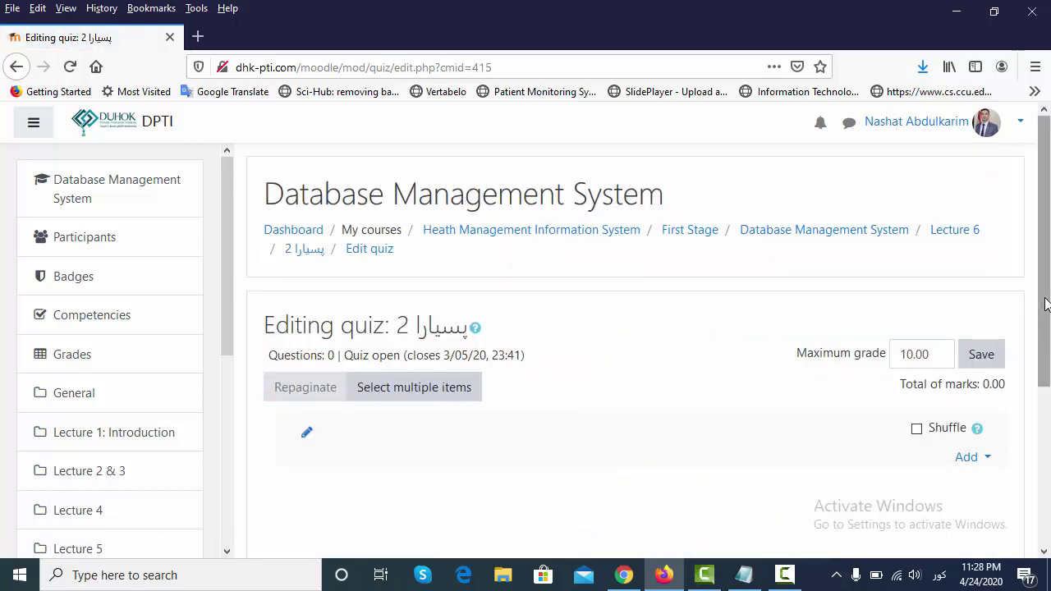
scroll(1045, 304, down, 2)
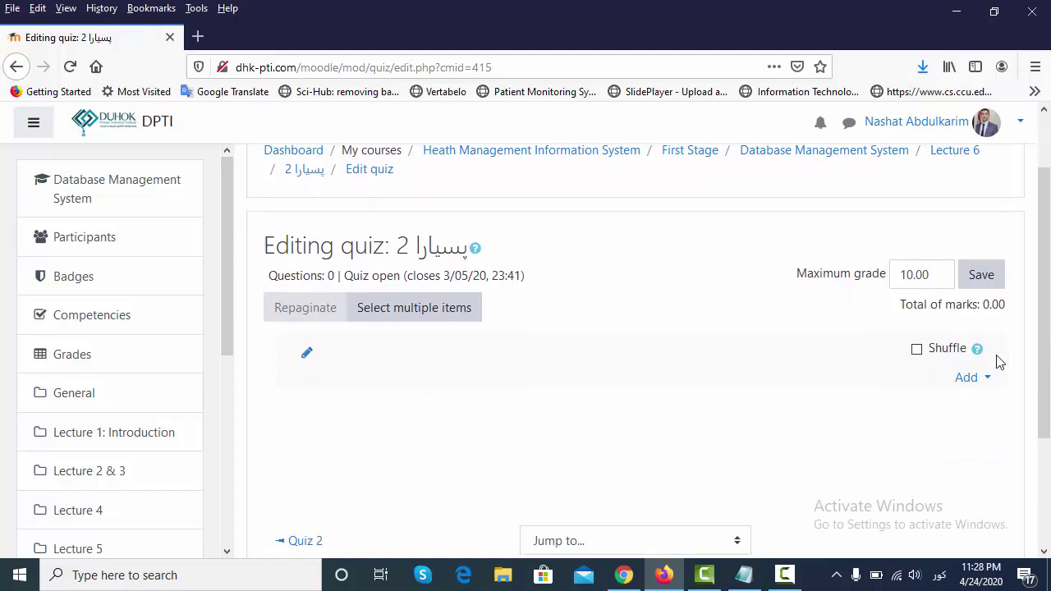
click(968, 378)
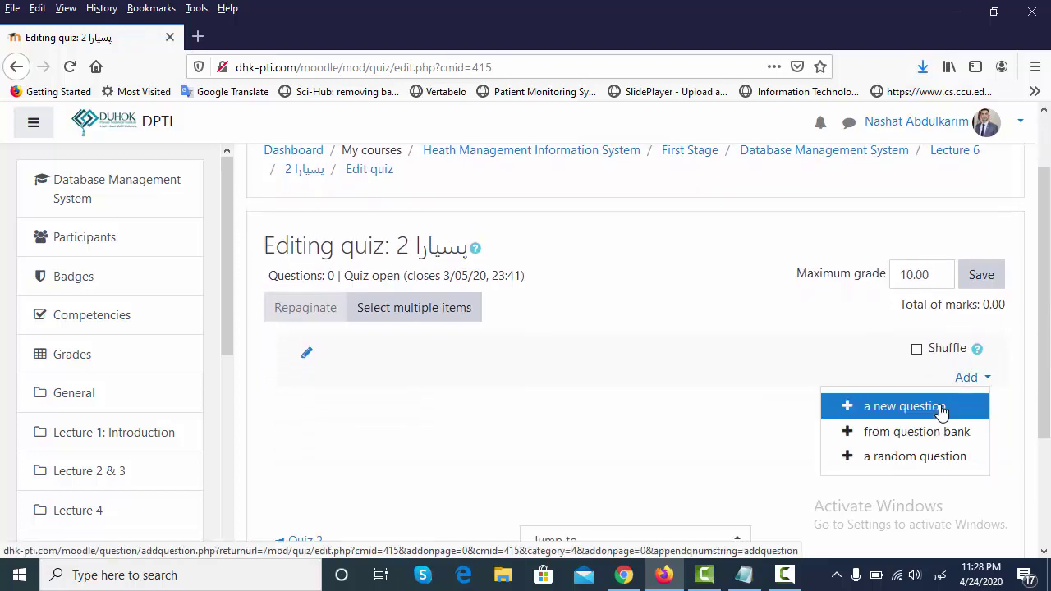
click(942, 408)
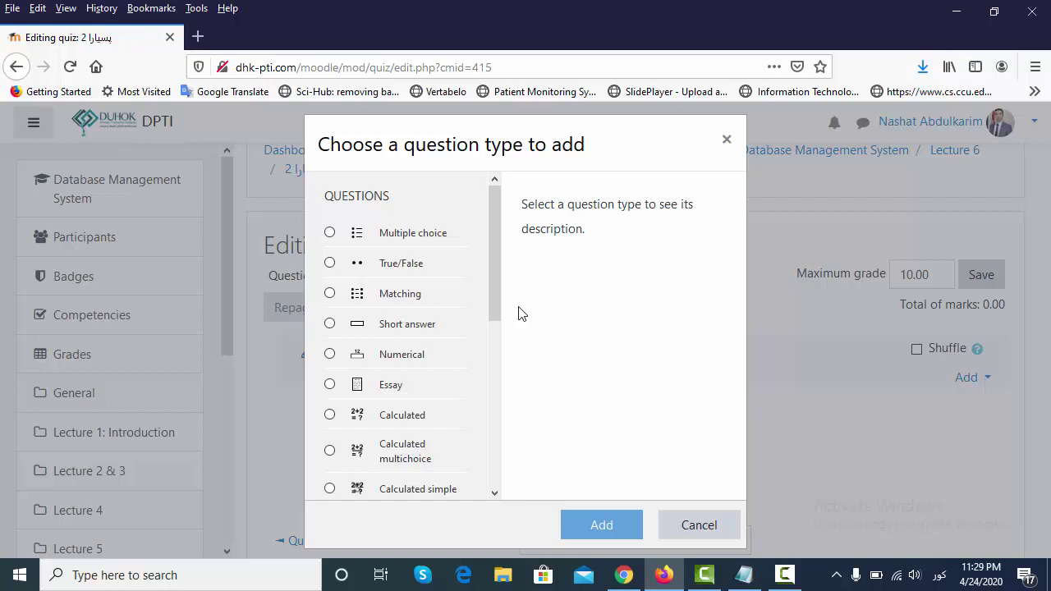
scroll(493, 315, down, 2)
drag(493, 313, 487, 344)
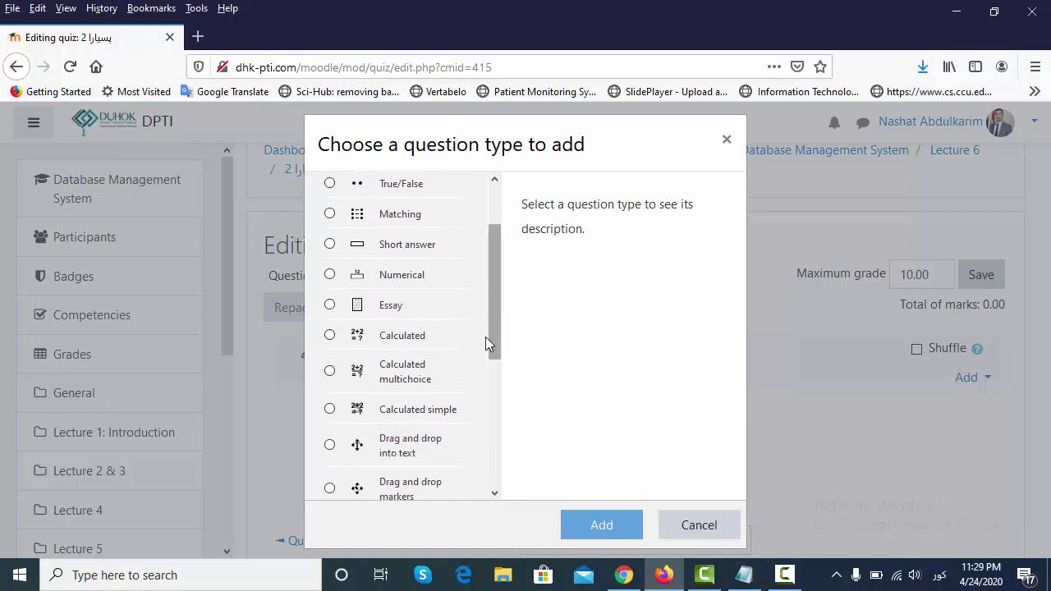
click(405, 306)
click(598, 526)
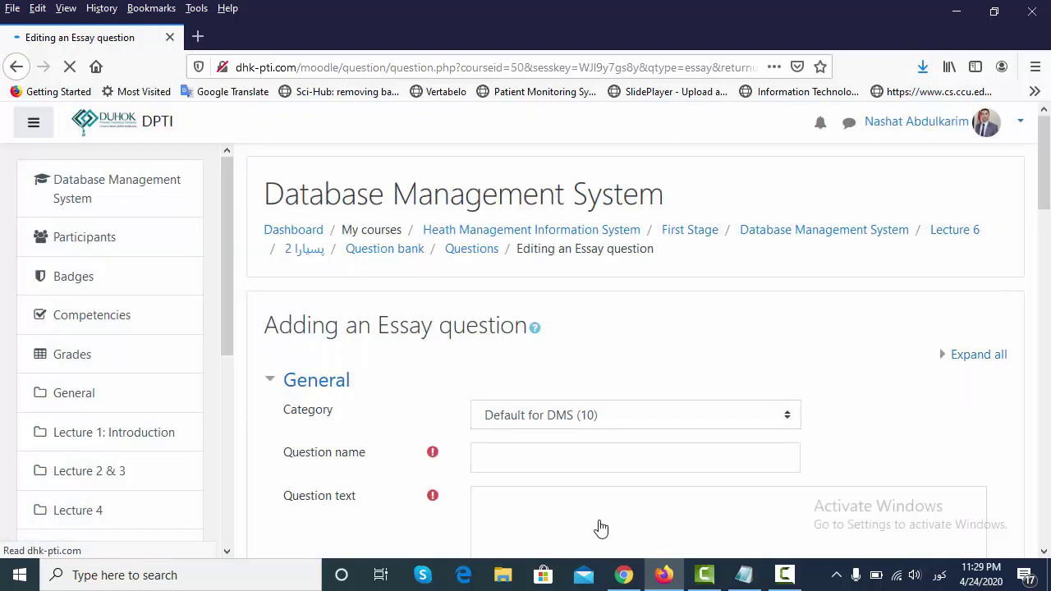
Name the essay question "پ 1"
click(690, 455)
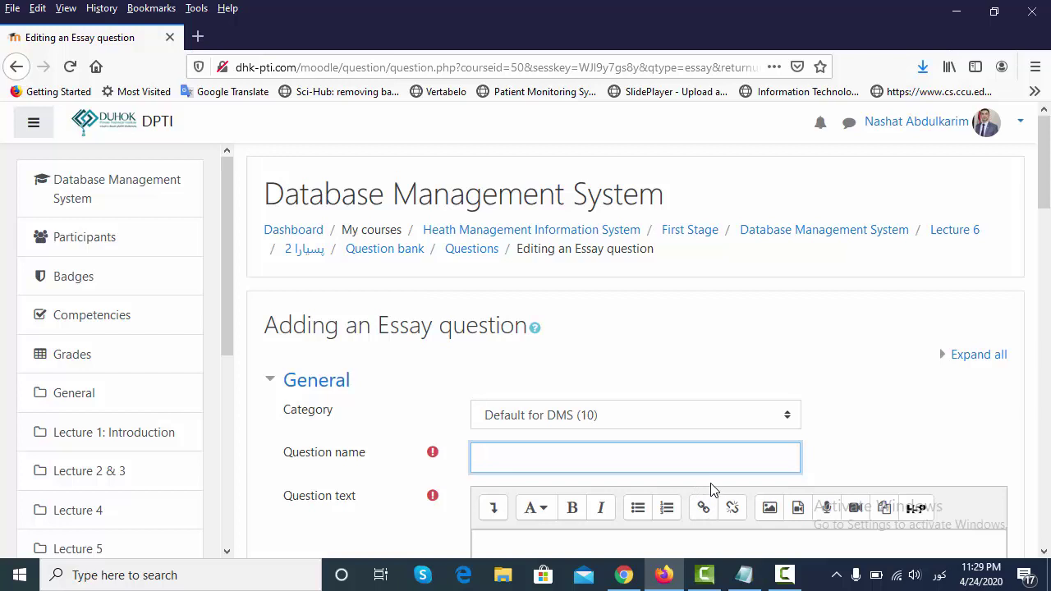
text(پ 1)
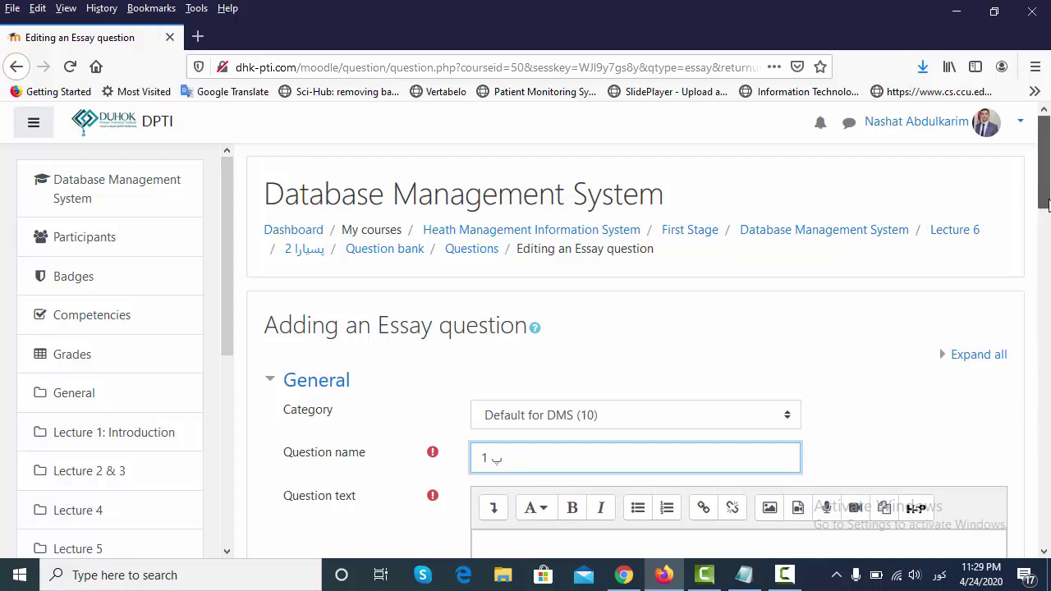
scroll(1049, 248, down, 5)
Copy the Kurdish question "ناڤێن پێنج باژارێن كوردستانێ بنڤیسە؟" from the Notepad document into the essay question's text
click(688, 386)
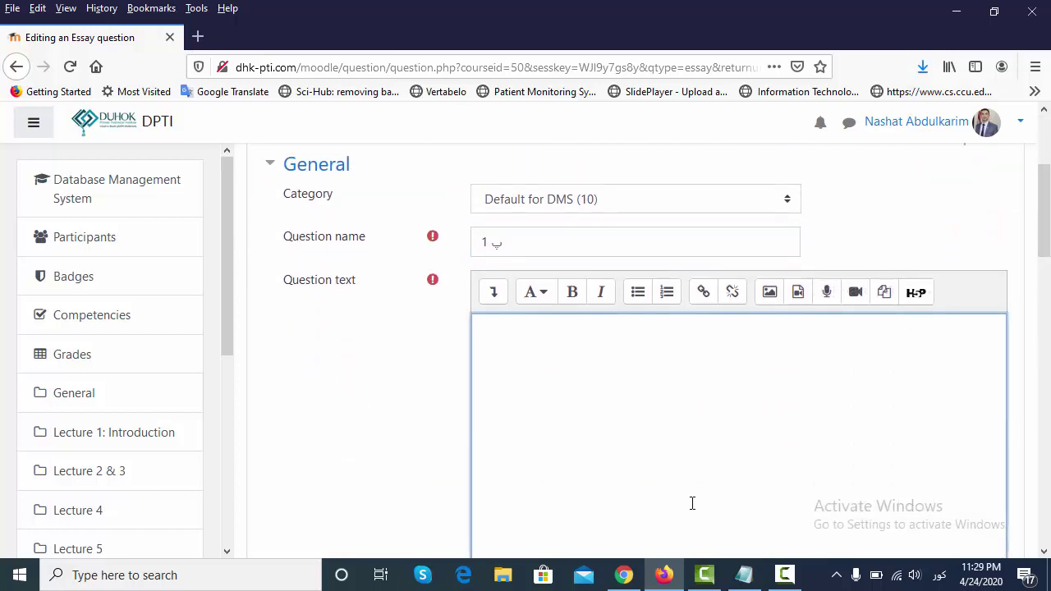
click(743, 575)
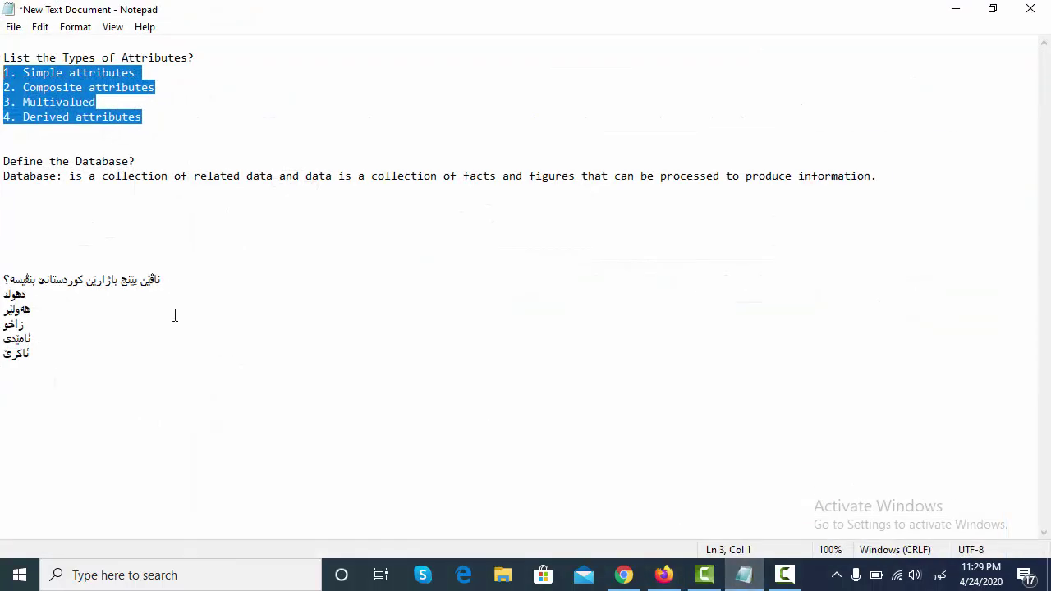
drag(165, 280, 86, 280)
click(134, 280)
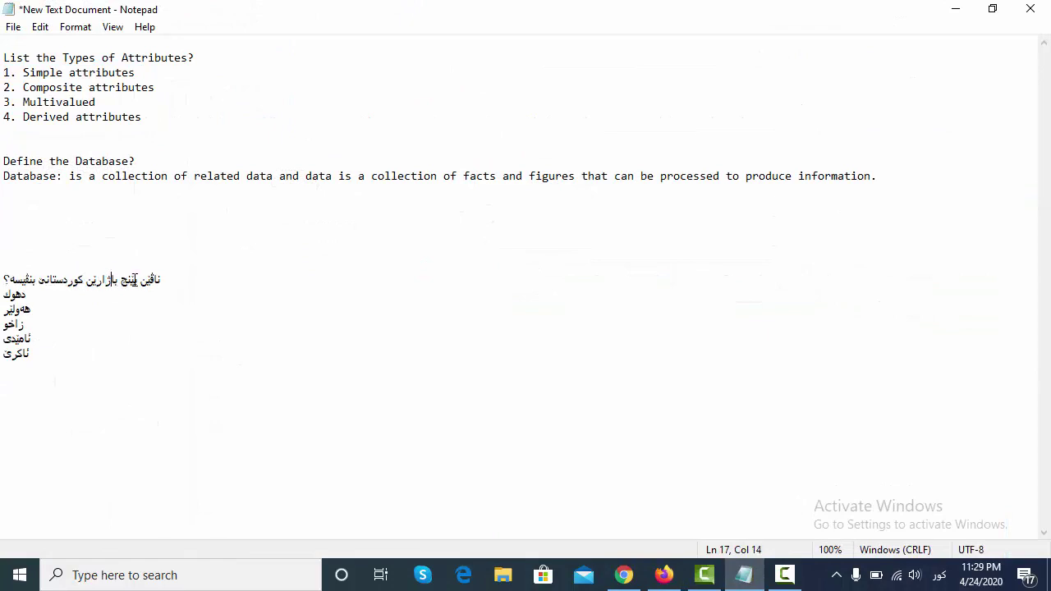
drag(159, 280, 4, 281)
key(ctrl+c)
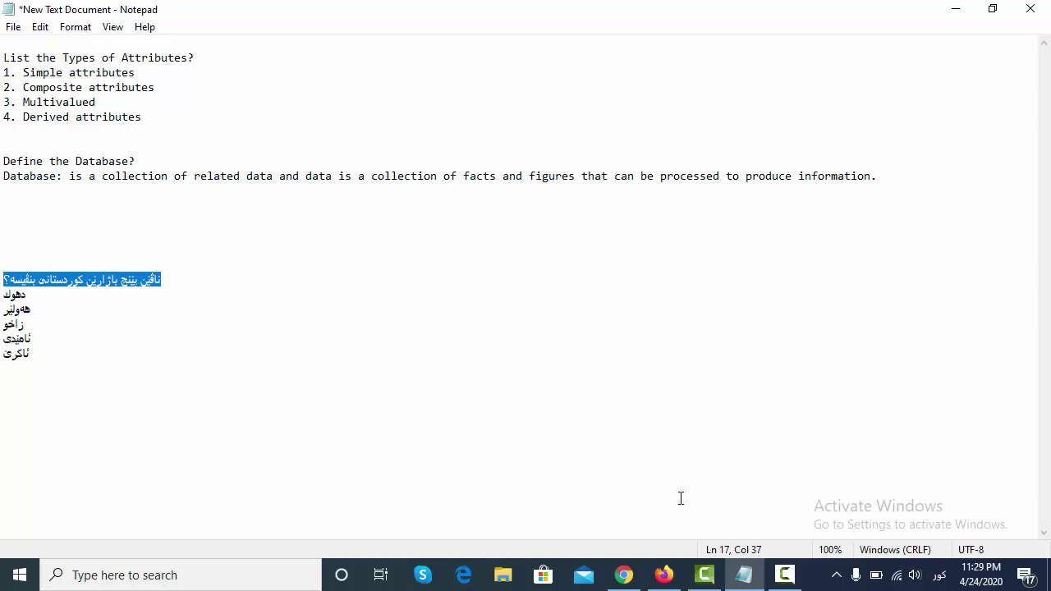
click(744, 574)
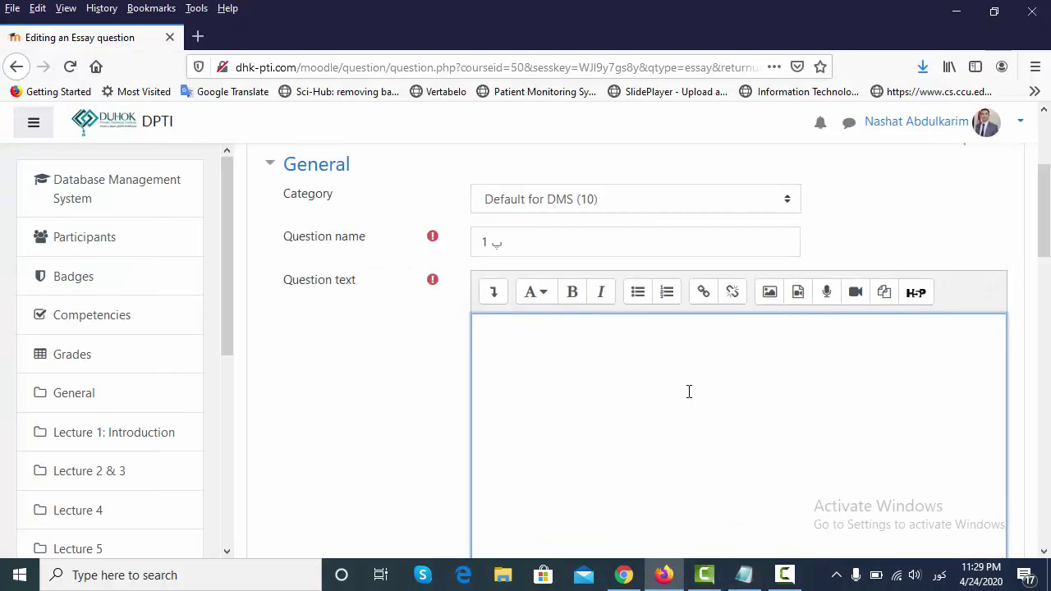
key(ctrl+v)
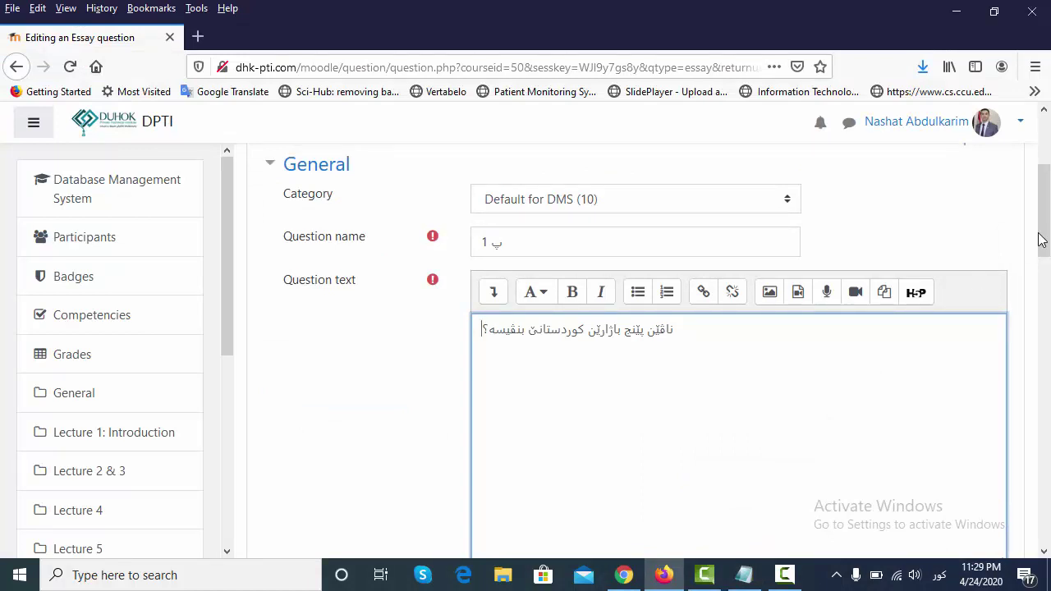
Set the essay question's default mark to 5 and save the question, leaving the response options as they are
drag(1038, 238, 573, 324)
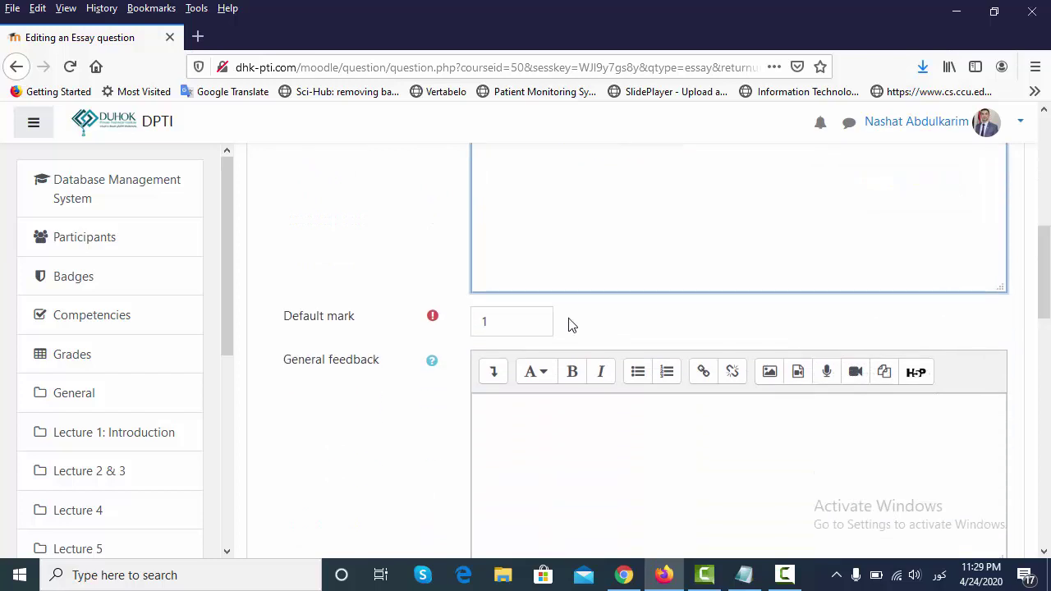
click(531, 319)
double_click(531, 320)
text(5)
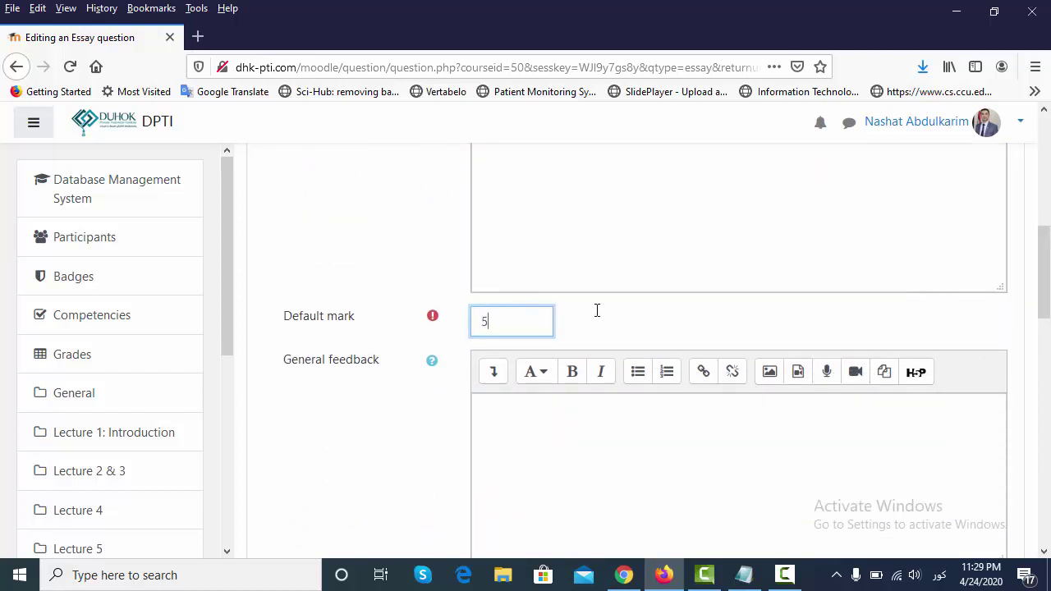
drag(1044, 282, 1046, 285)
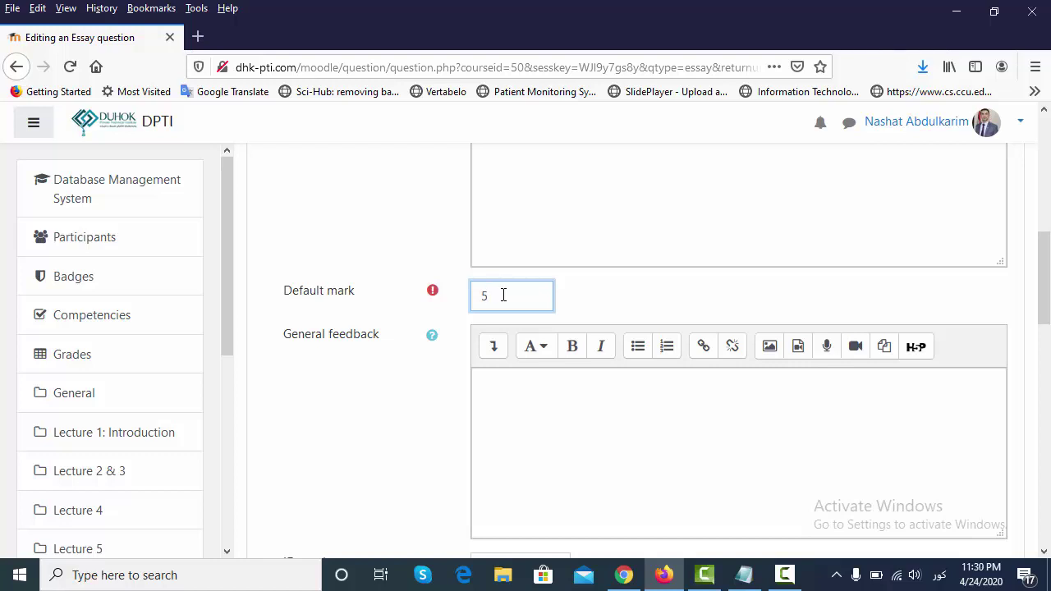
drag(1044, 277, 1046, 333)
scroll(648, 309, down, 3)
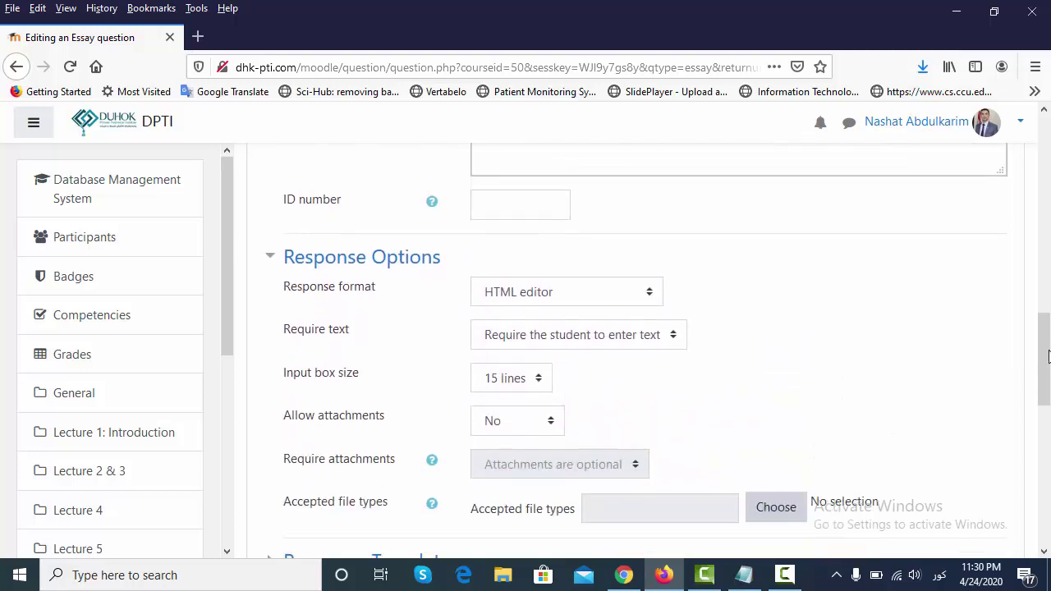
scroll(541, 411, up, 1)
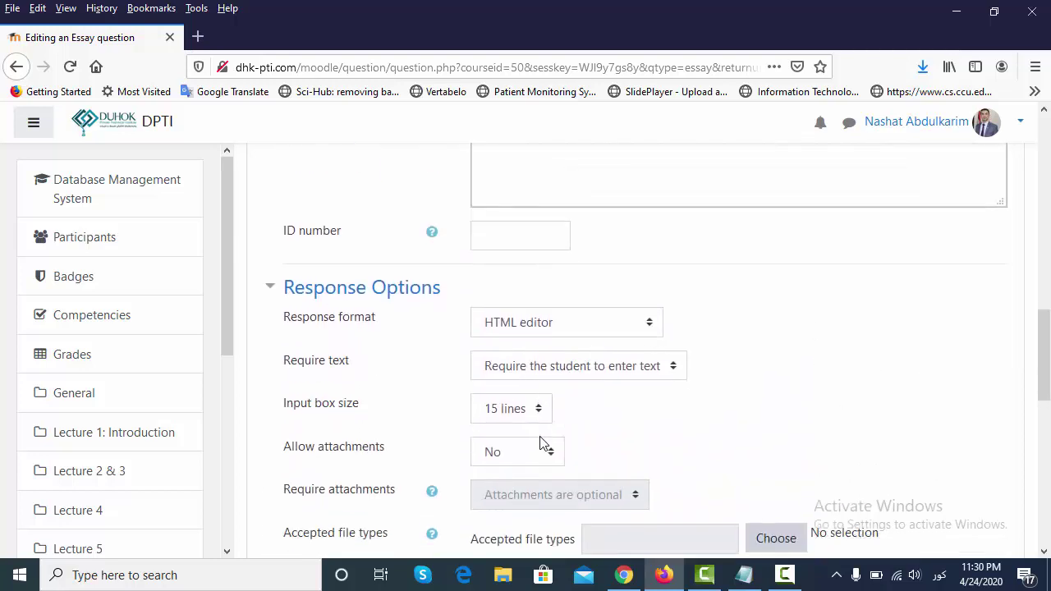
drag(1041, 348, 1047, 429)
scroll(595, 397, down, 3)
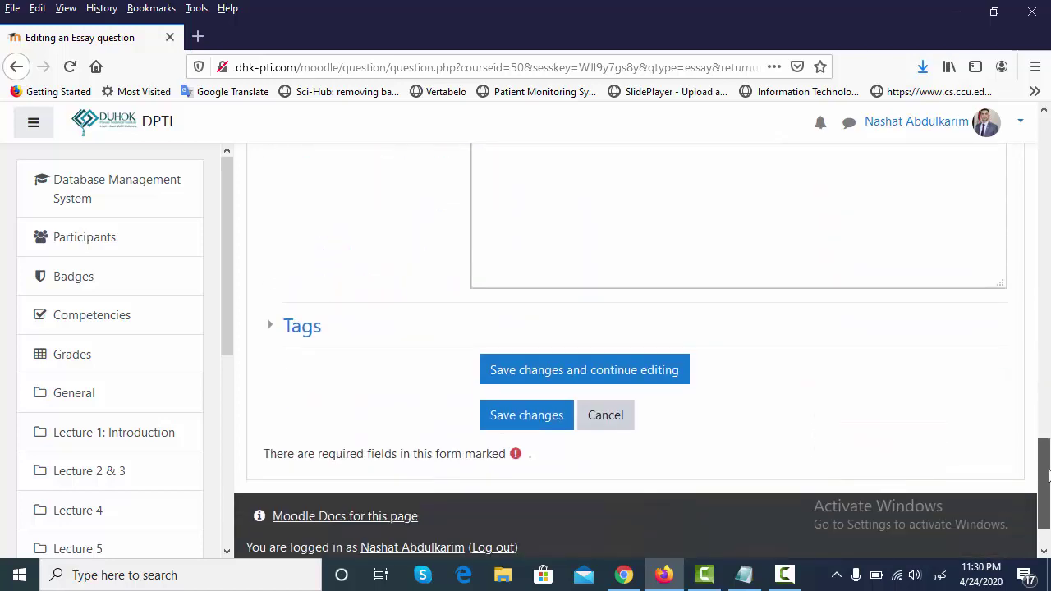
scroll(533, 427, down, 1)
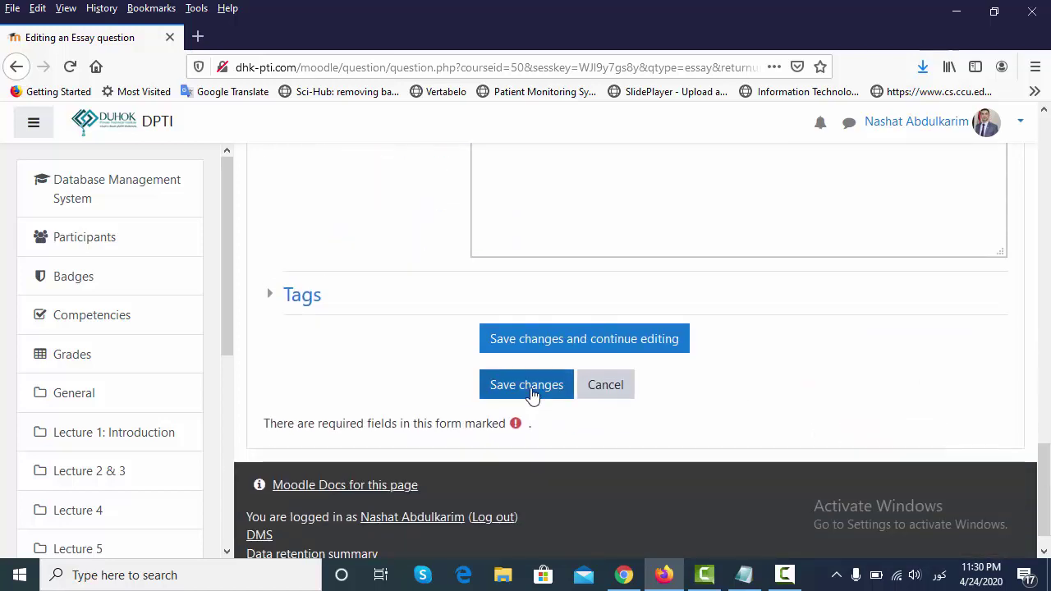
click(533, 395)
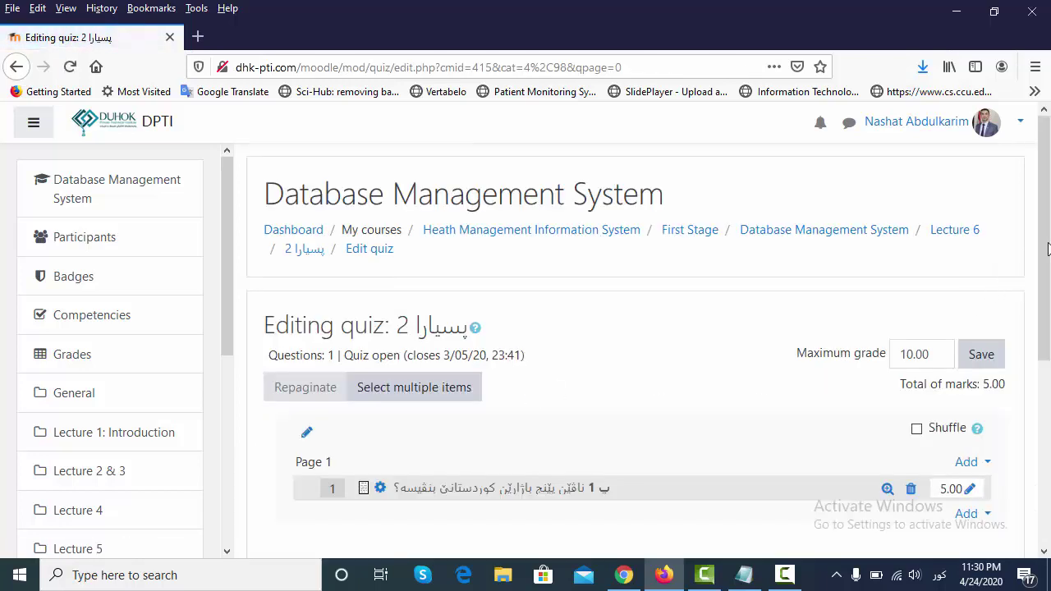
Set the maximum grade of the quiz پسیارا 2 to 5 and save it
scroll(903, 329, down, 2)
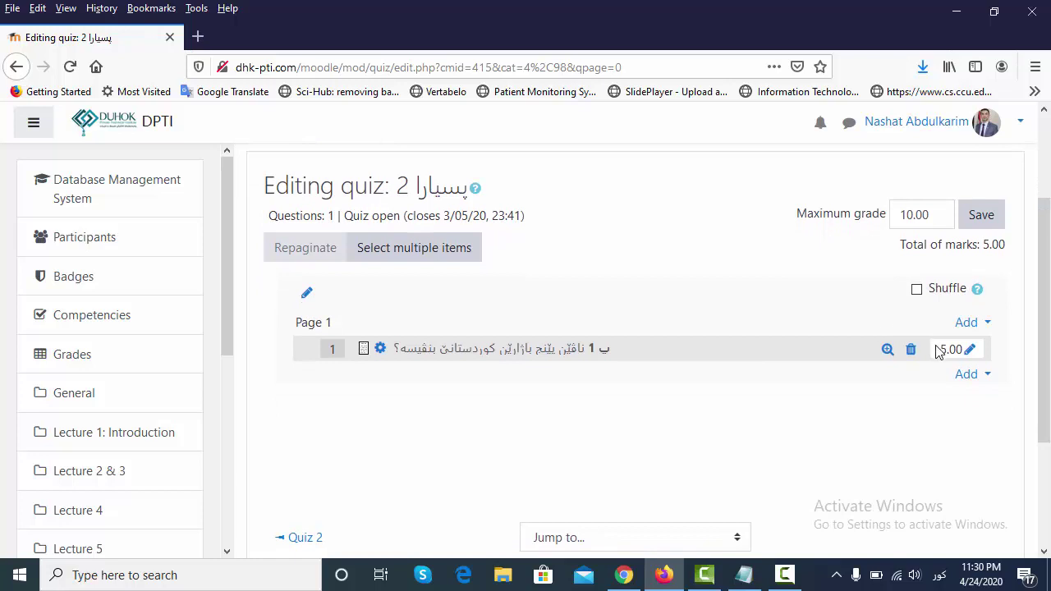
double_click(910, 216)
text(5)
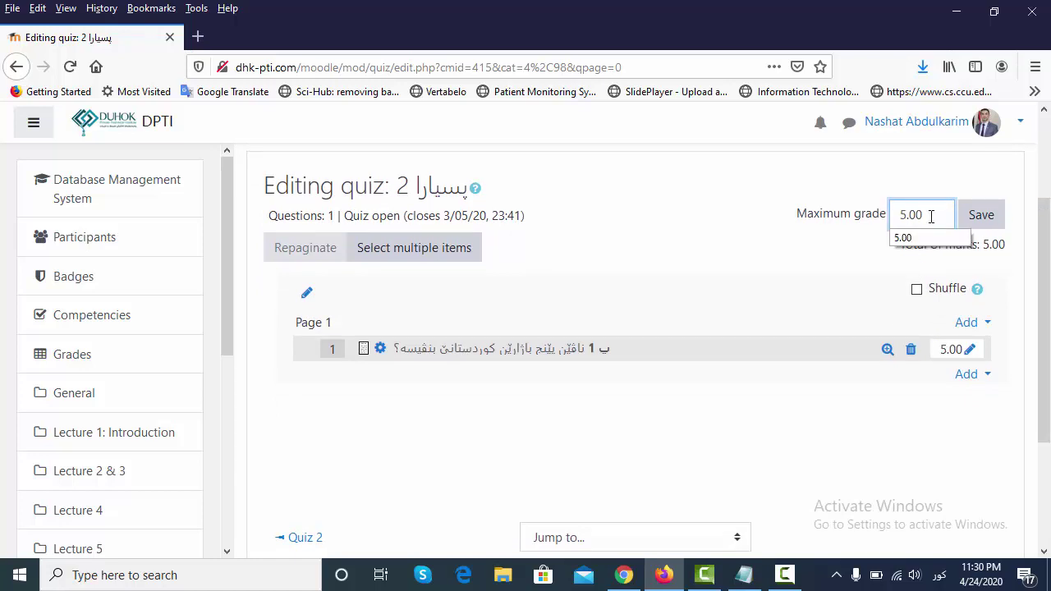
click(981, 220)
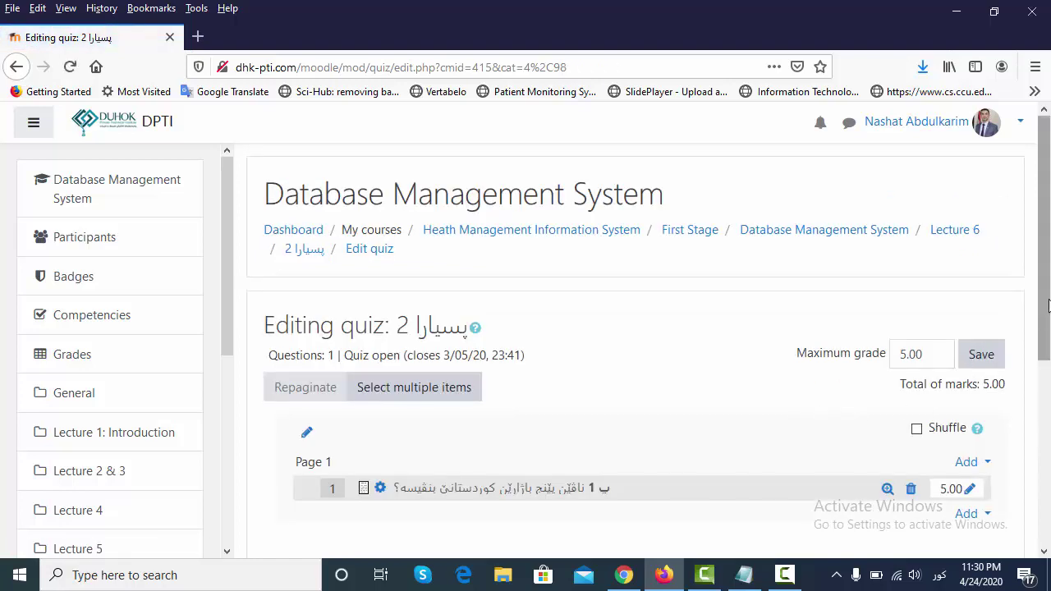
scroll(1049, 305, down, 2)
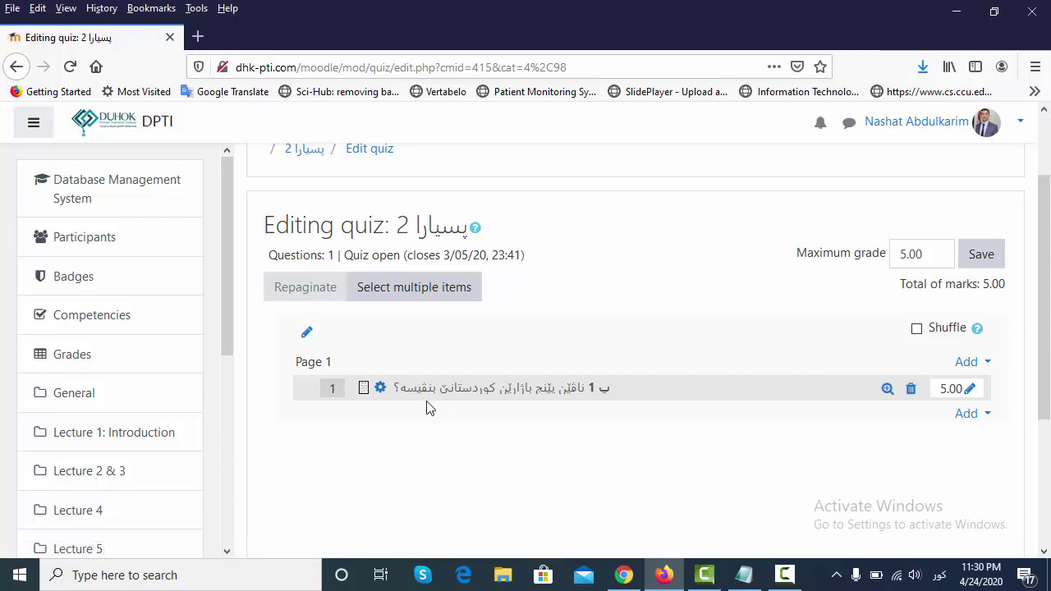
Switch to the student's session in Chrome, open the quiz پسیارا 2 under Lecture 6 and start a timed attempt
click(624, 575)
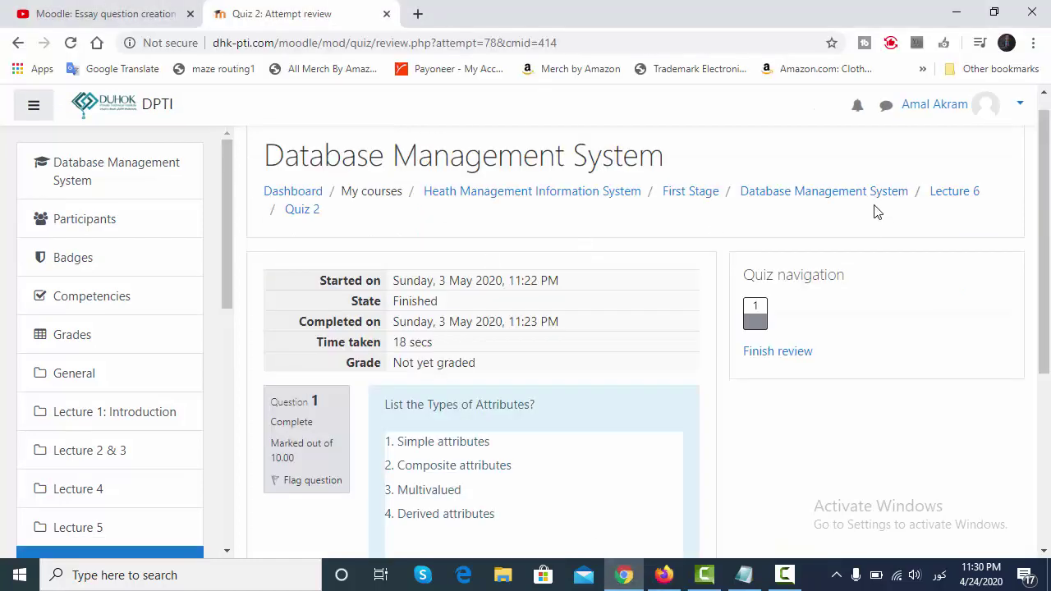
click(950, 197)
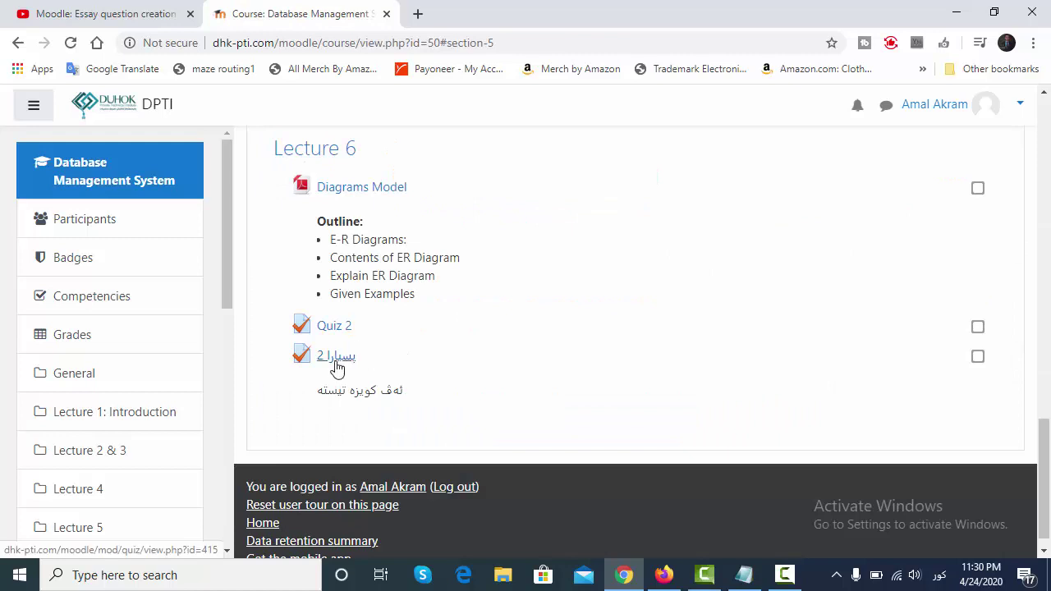
click(336, 368)
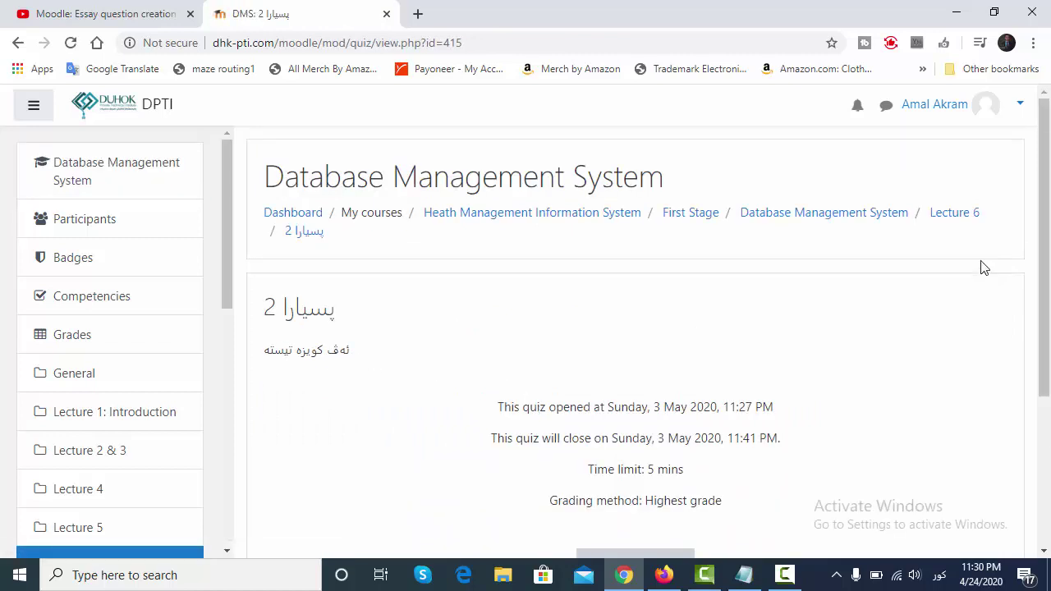
drag(1046, 281, 988, 359)
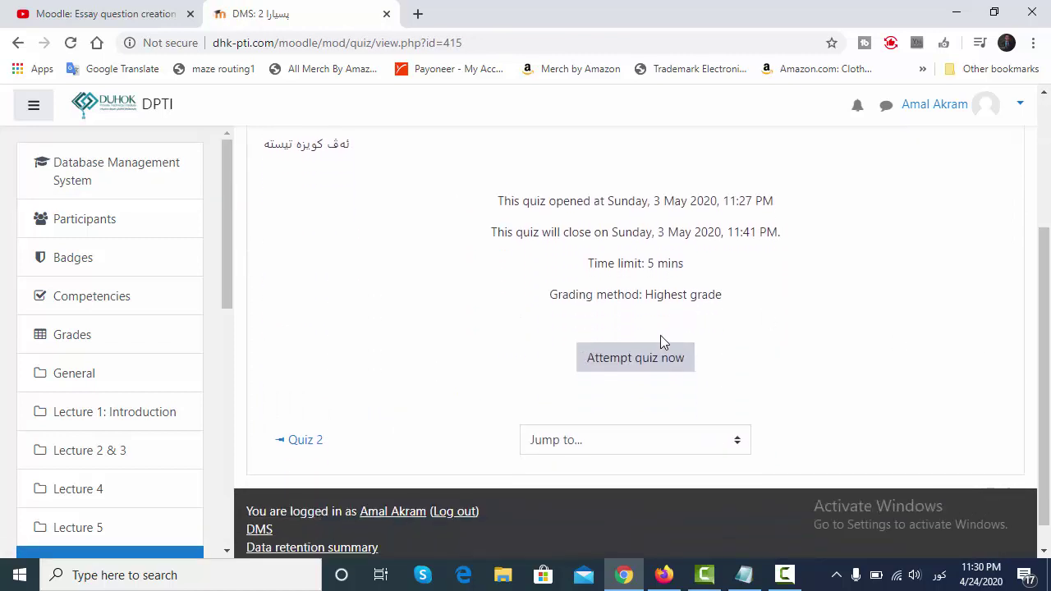
click(649, 358)
click(476, 423)
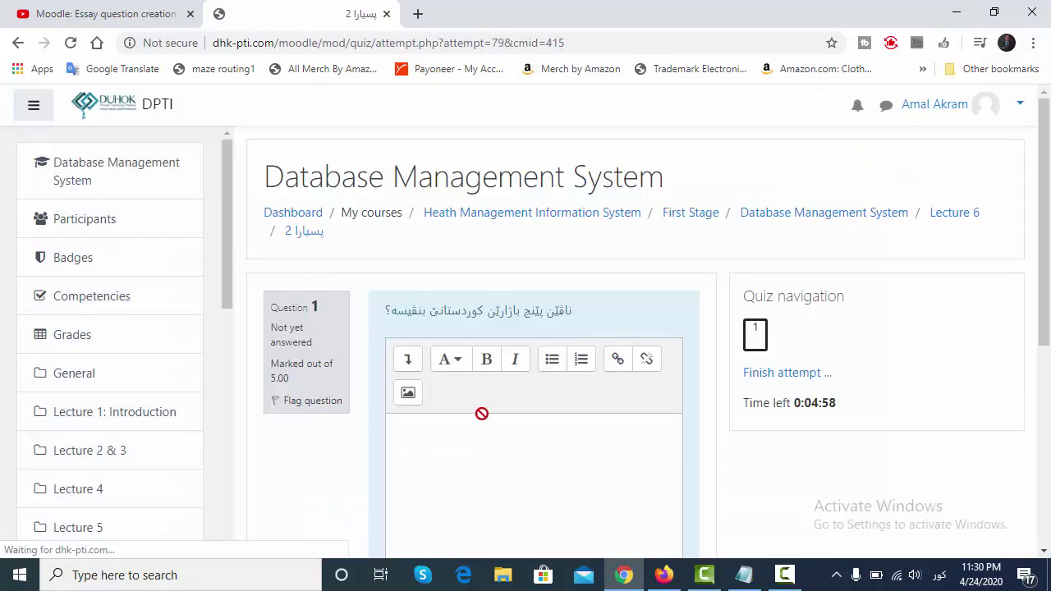
Answer the essay question with the five city names copied from Notepad: دهوك, هەولێر, زاخو, ئامێدی, ئاكرێ
click(537, 458)
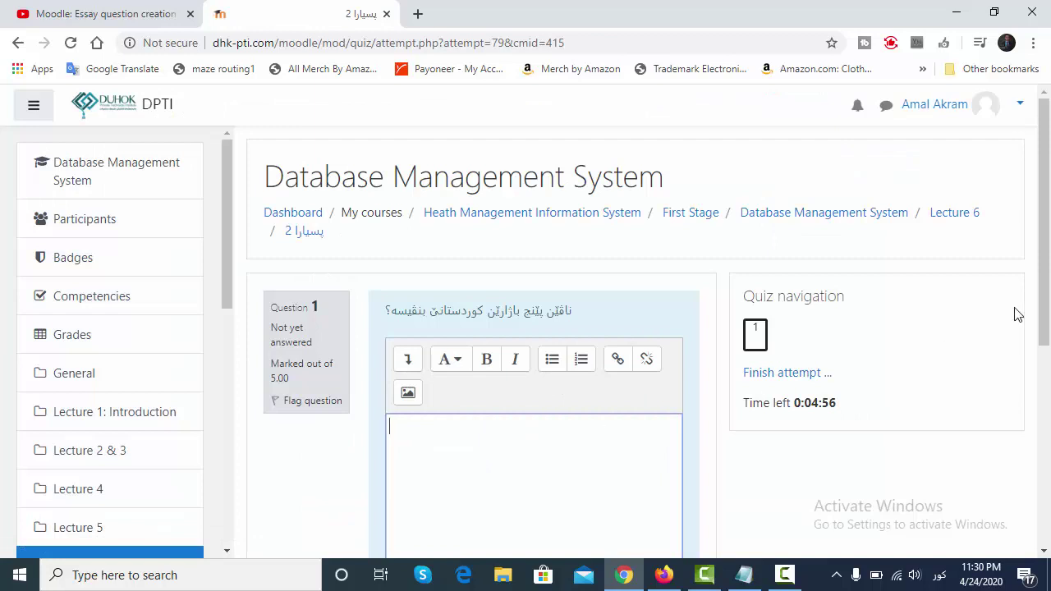
scroll(1044, 274, down, 1)
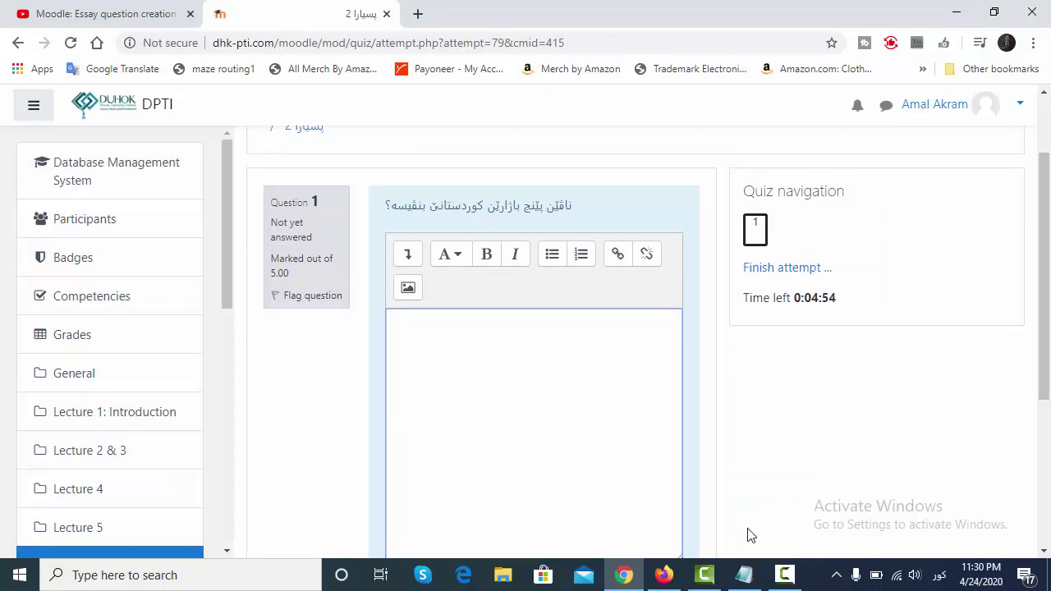
click(744, 575)
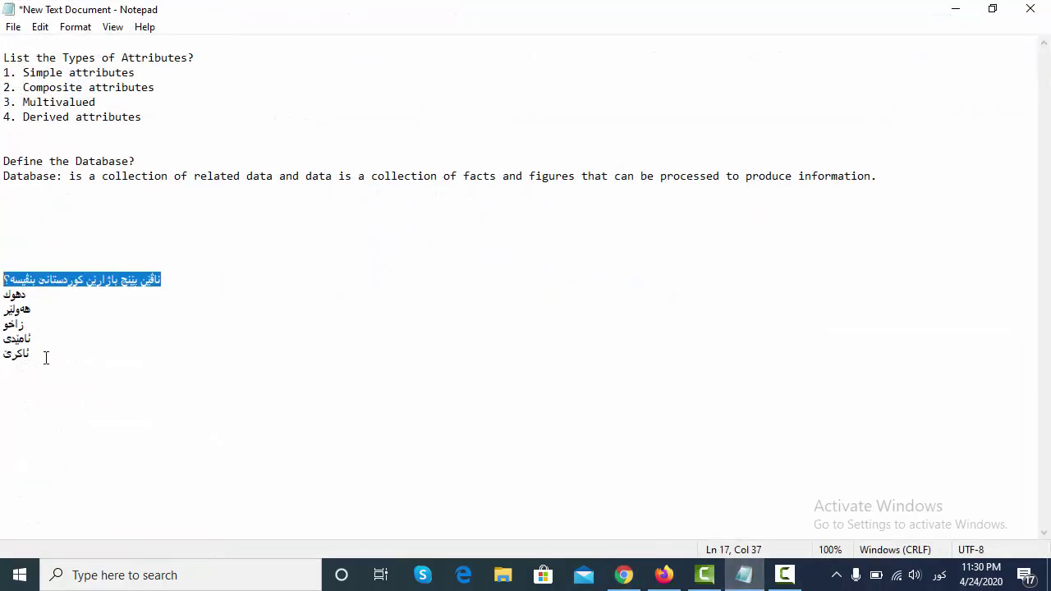
drag(46, 357, 3, 289)
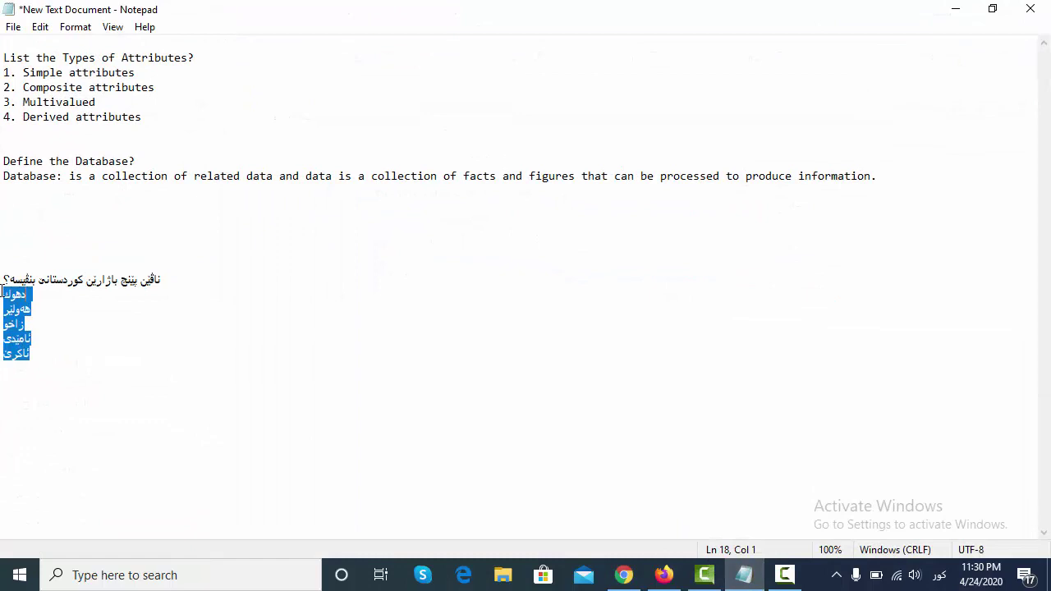
click(624, 574)
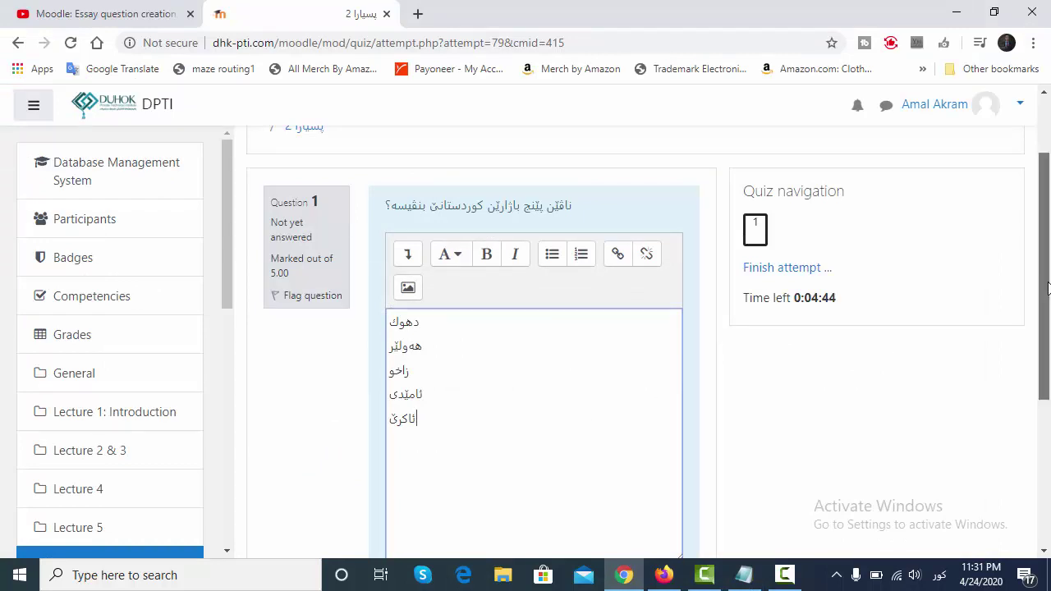
Finish the attempt, submit all answers with confirmation, and look over the attempt review
drag(1047, 287, 1046, 372)
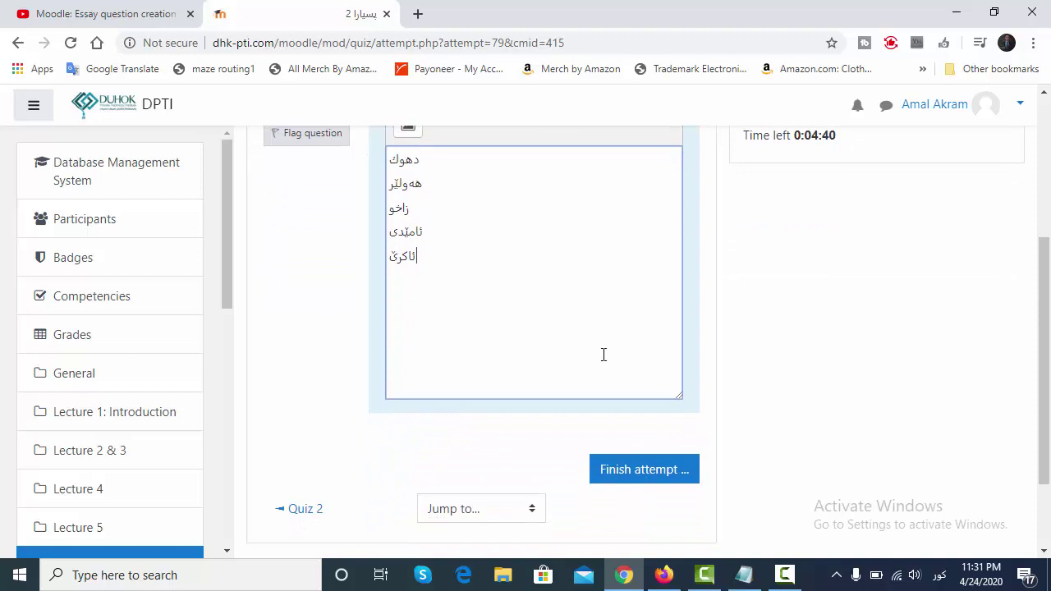
click(633, 471)
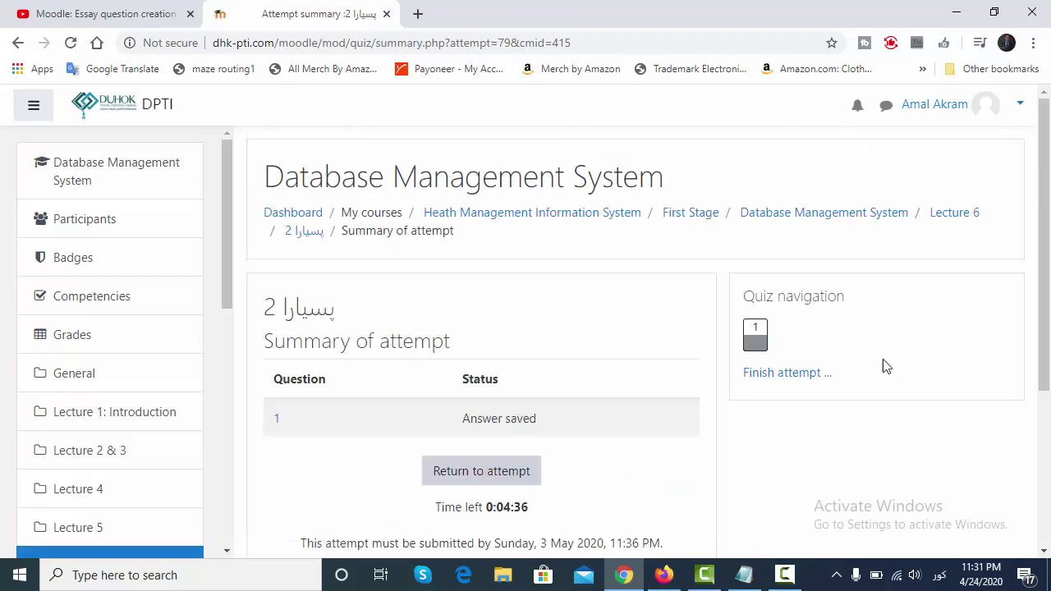
scroll(1040, 271, down, 2)
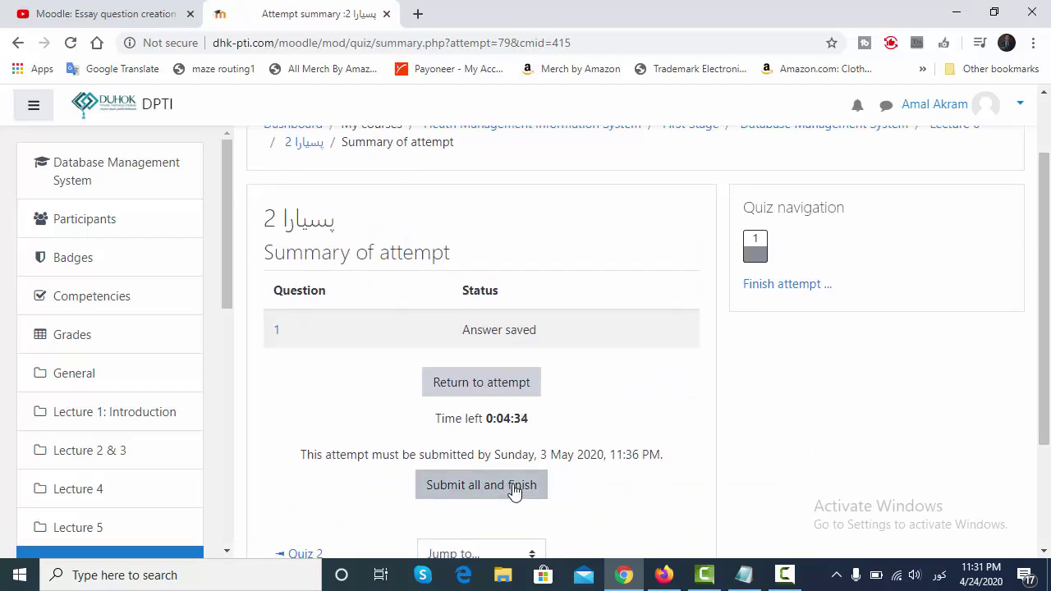
click(513, 488)
click(509, 445)
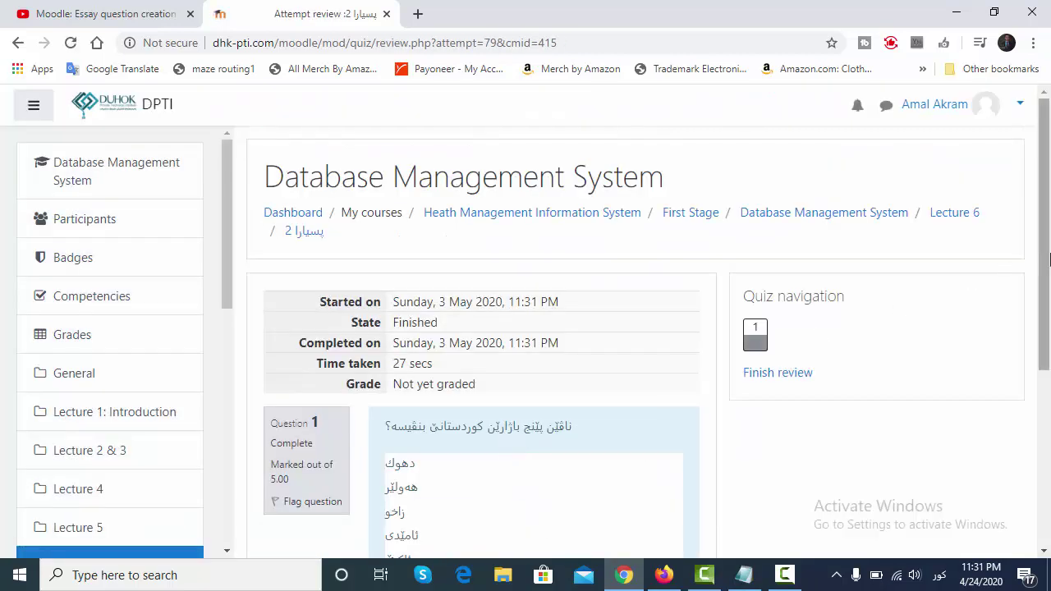
scroll(1041, 246, down, 3)
scroll(1001, 310, up, 2)
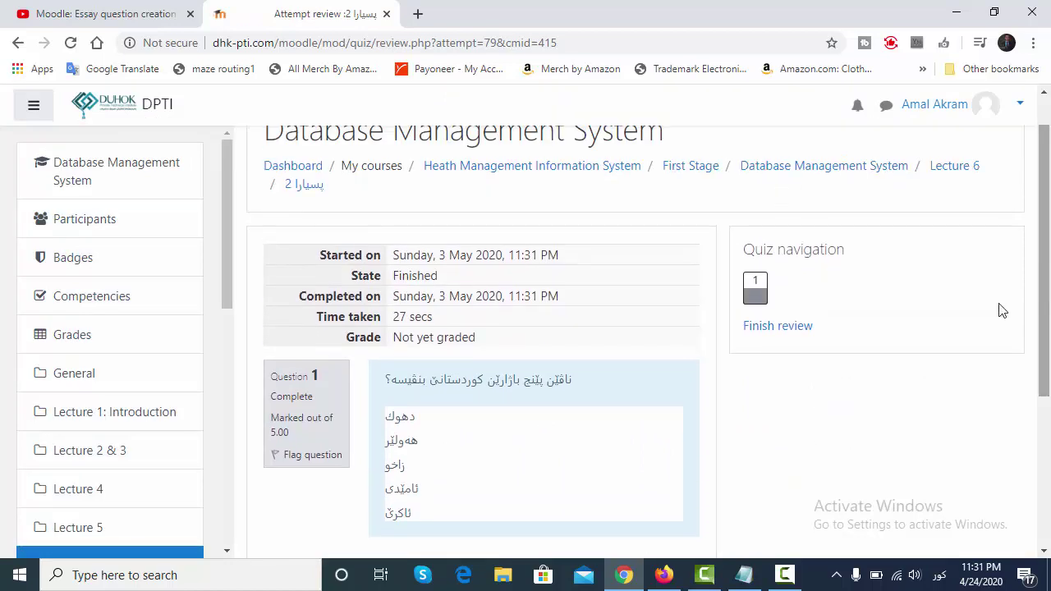
Switch to the teacher's session in Firefox, open the quiz پسیارا 2 and check the student's attempt in its attempts report
click(664, 575)
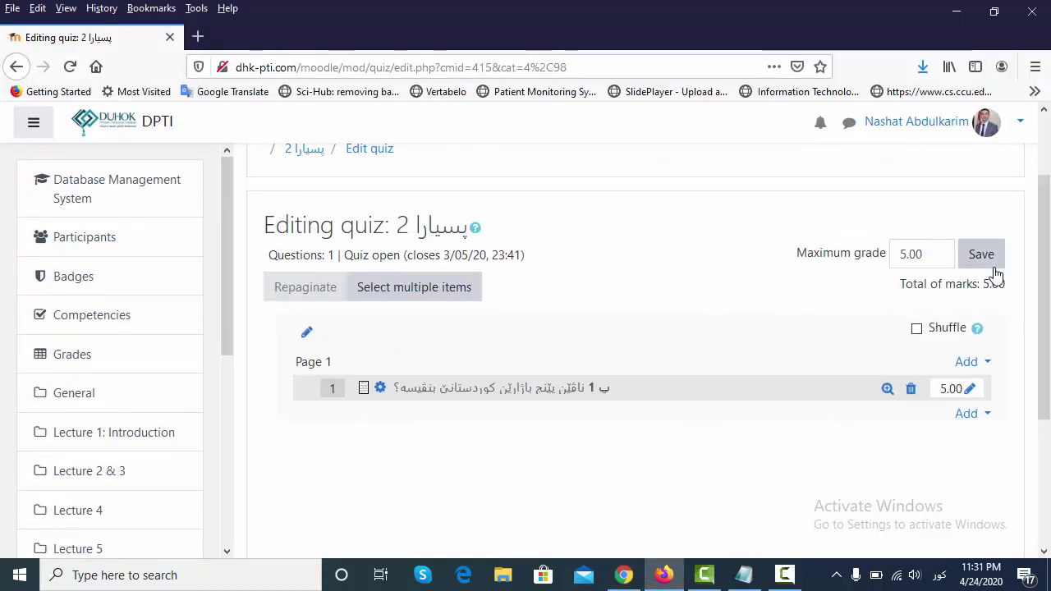
scroll(1044, 257, up, 3)
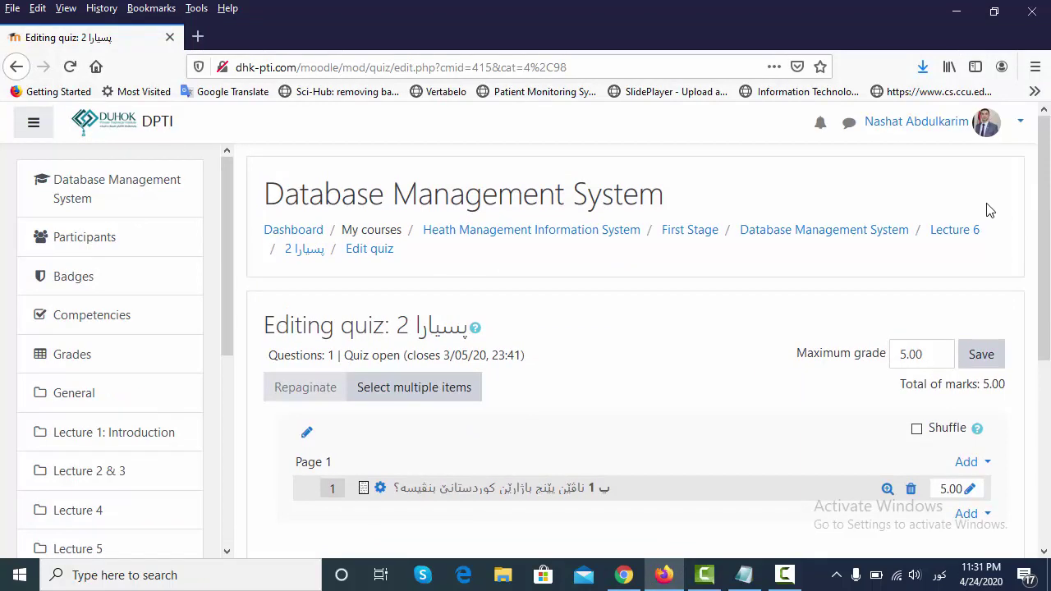
click(304, 251)
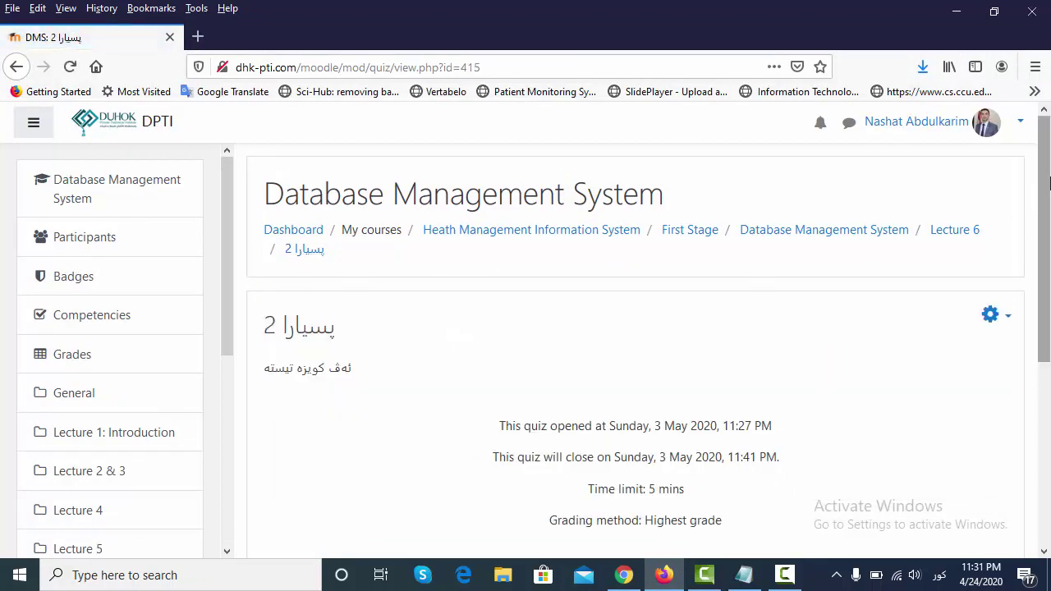
scroll(1047, 259, down, 2)
scroll(1046, 260, down, 3)
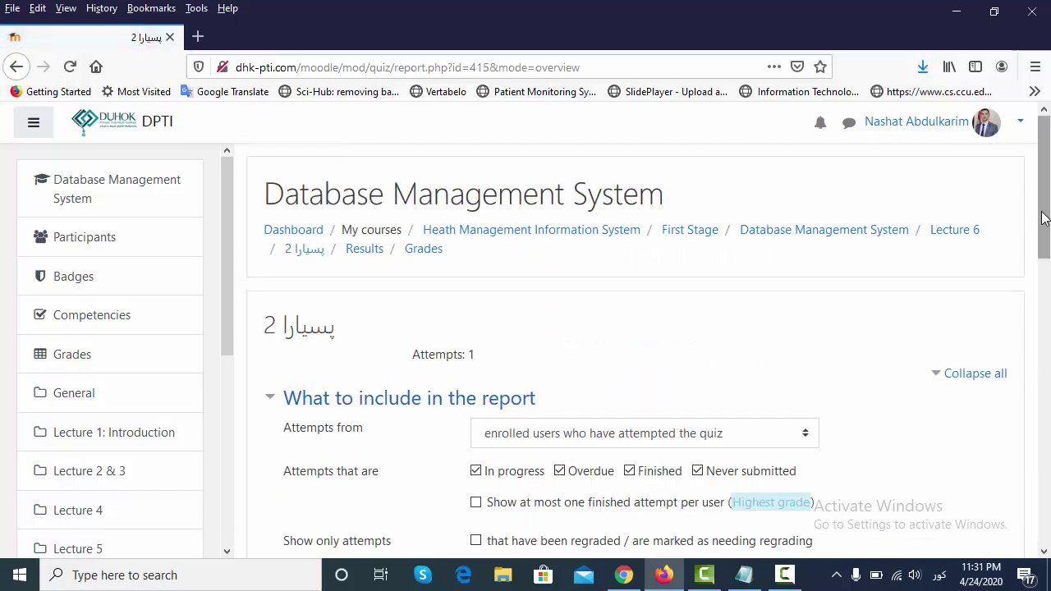
scroll(1046, 270, down, 2)
drag(1047, 271, 1049, 461)
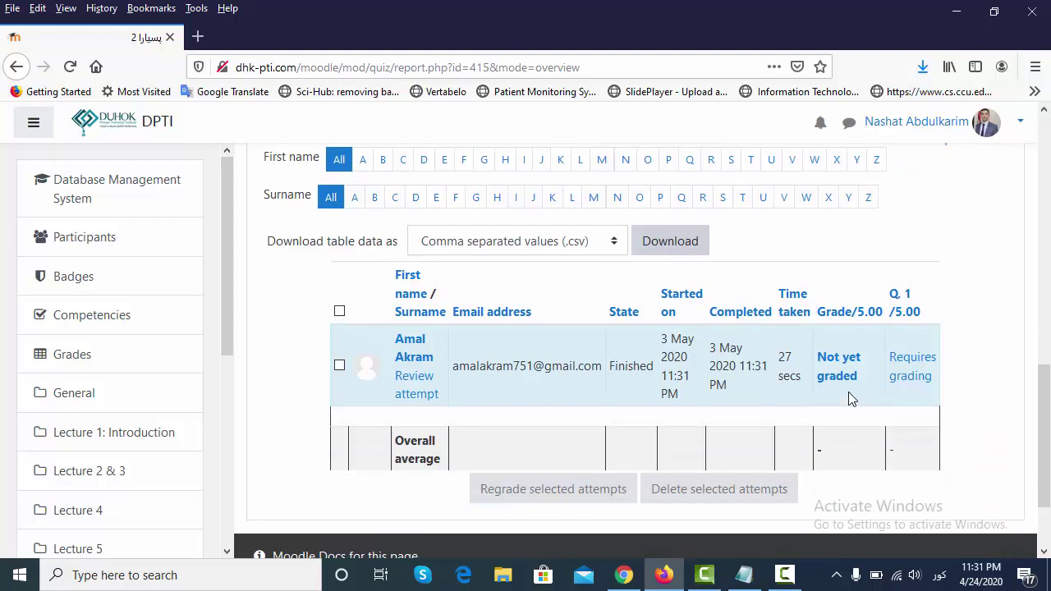
Return to the quiz پسیارا 2, open its manual grading and bring up all attempts at question پ 1 for grading
drag(1046, 391, 1043, 199)
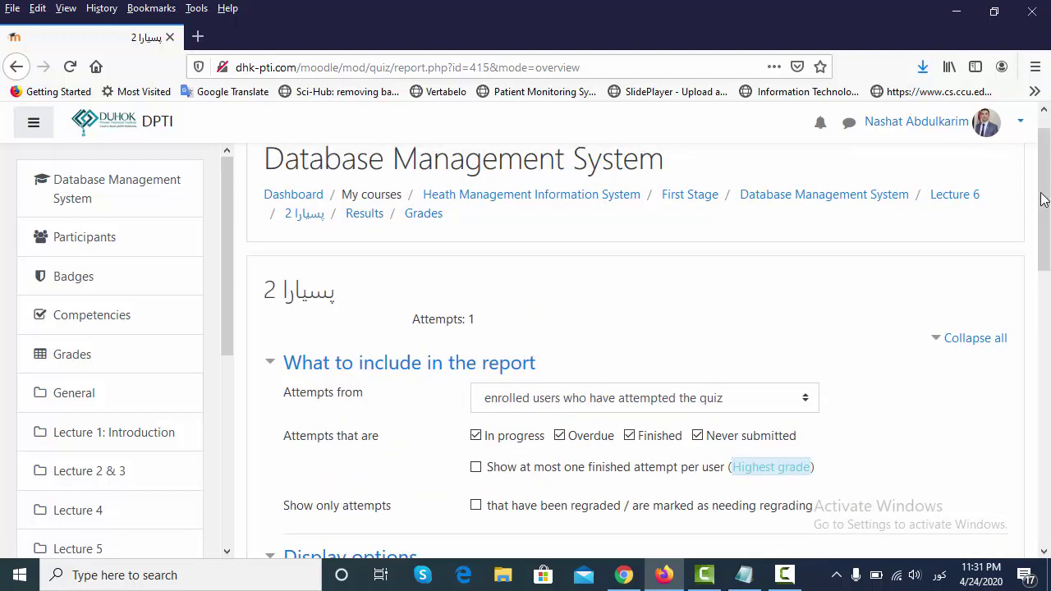
click(300, 215)
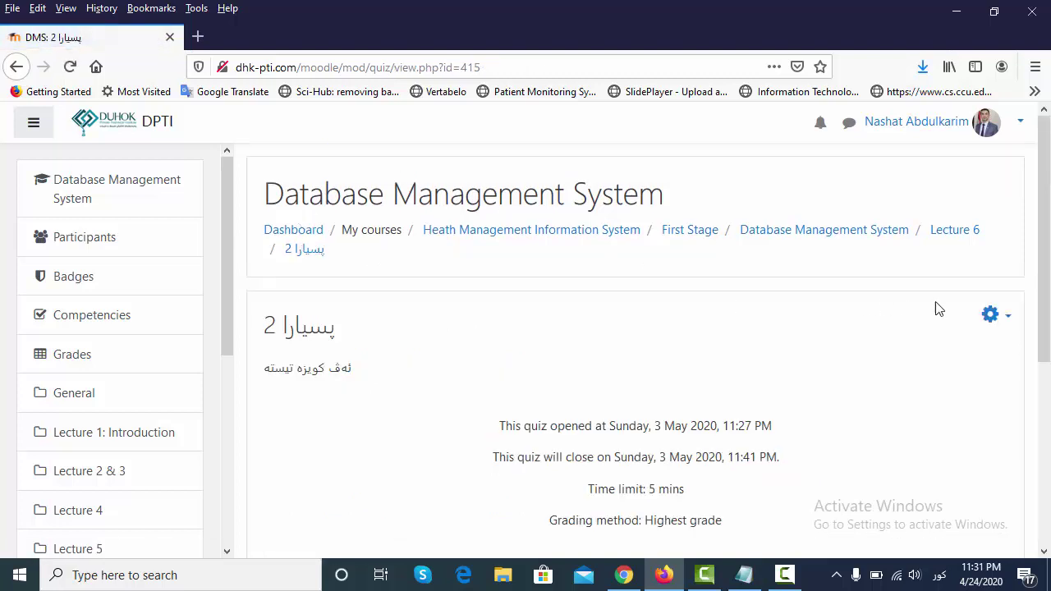
click(990, 320)
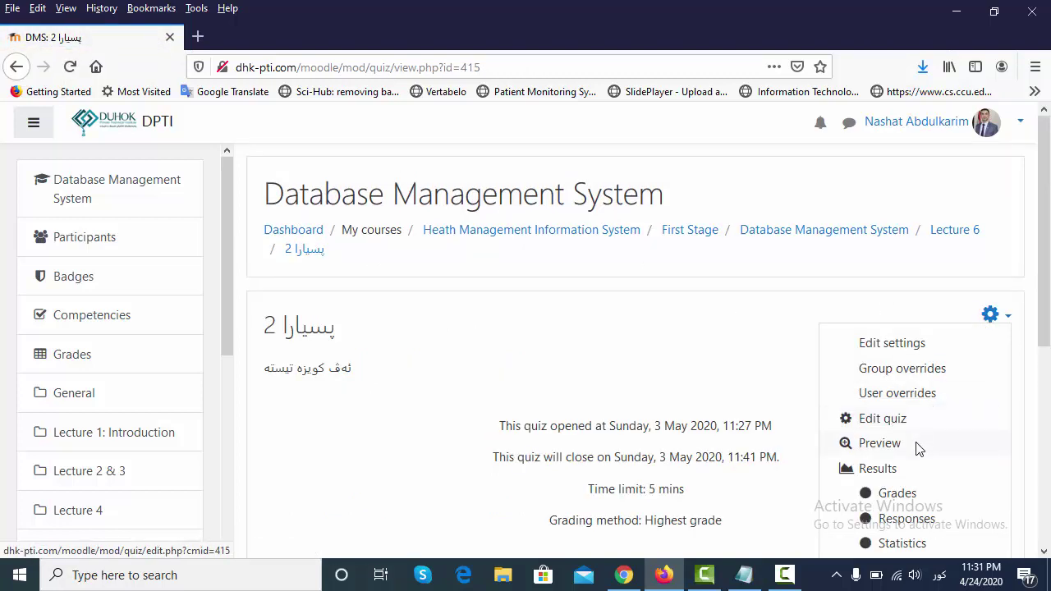
scroll(1047, 318, down, 2)
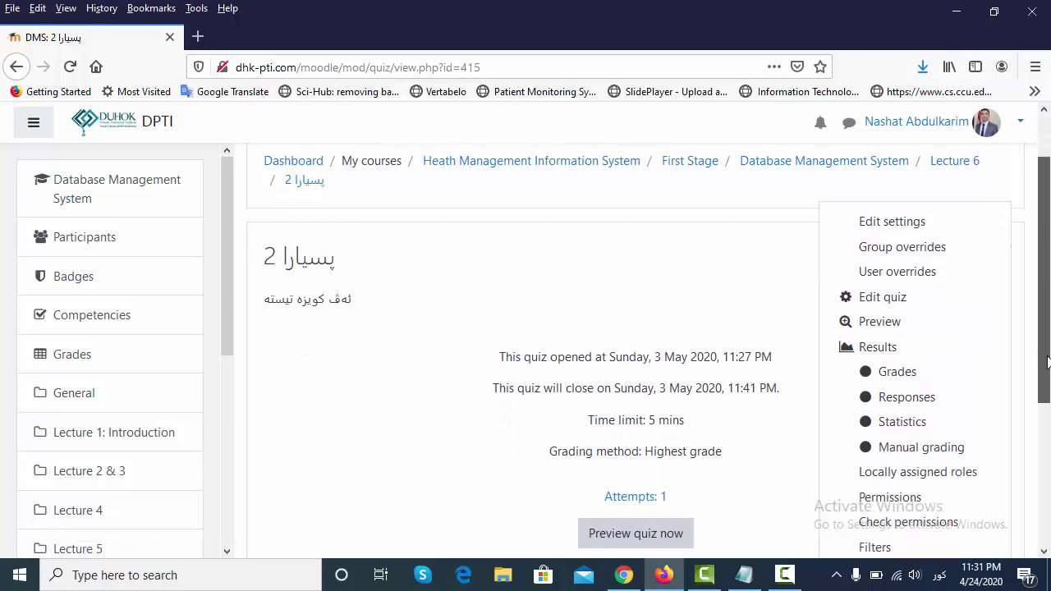
click(920, 432)
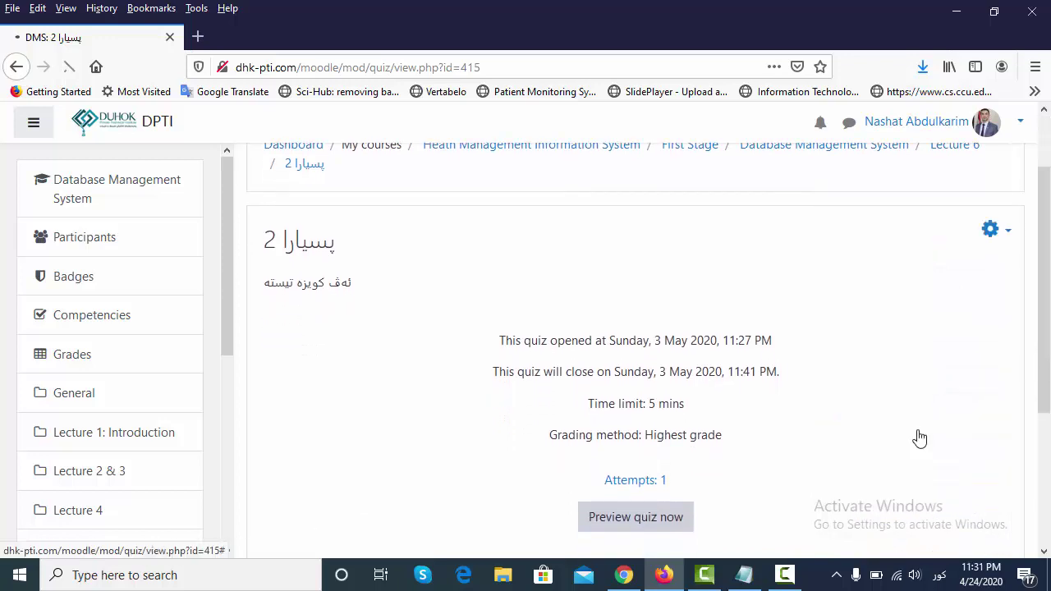
scroll(1045, 335, down, 2)
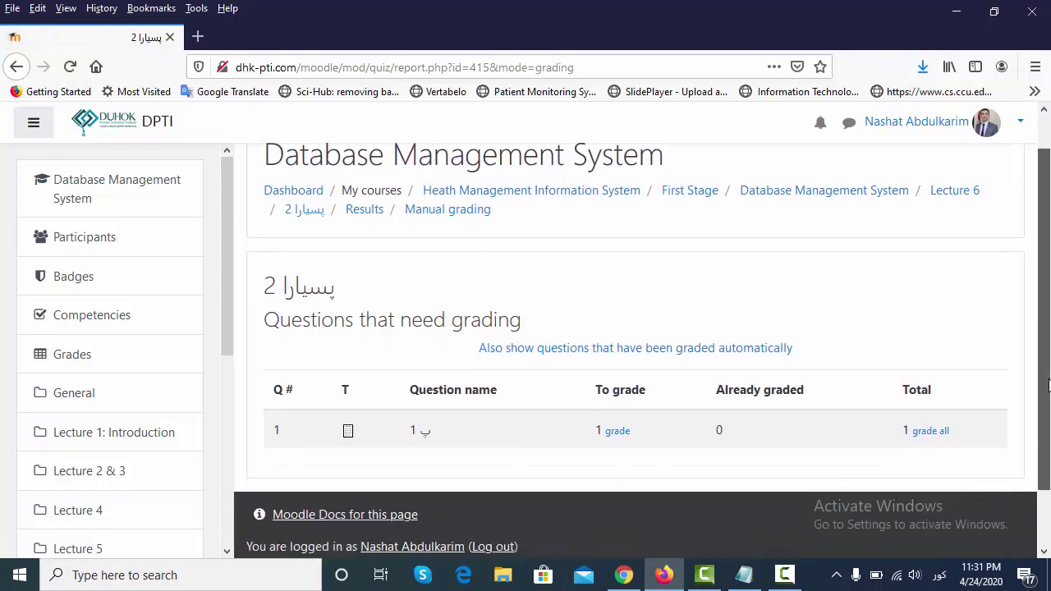
click(931, 387)
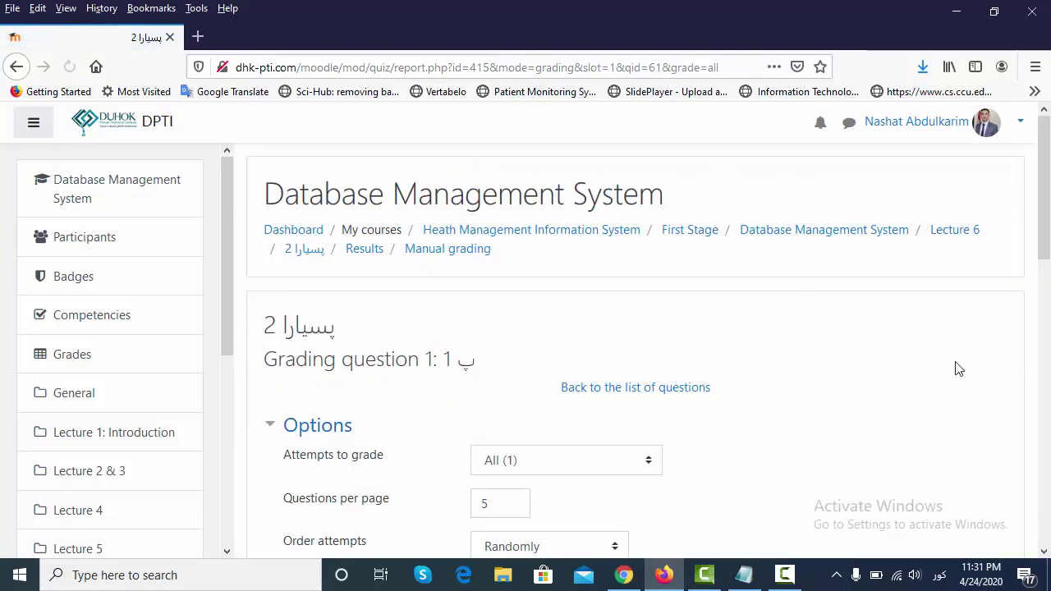
Give the student's essay answer a mark of 5 out of 5.00 and save it
scroll(1046, 353, down, 5)
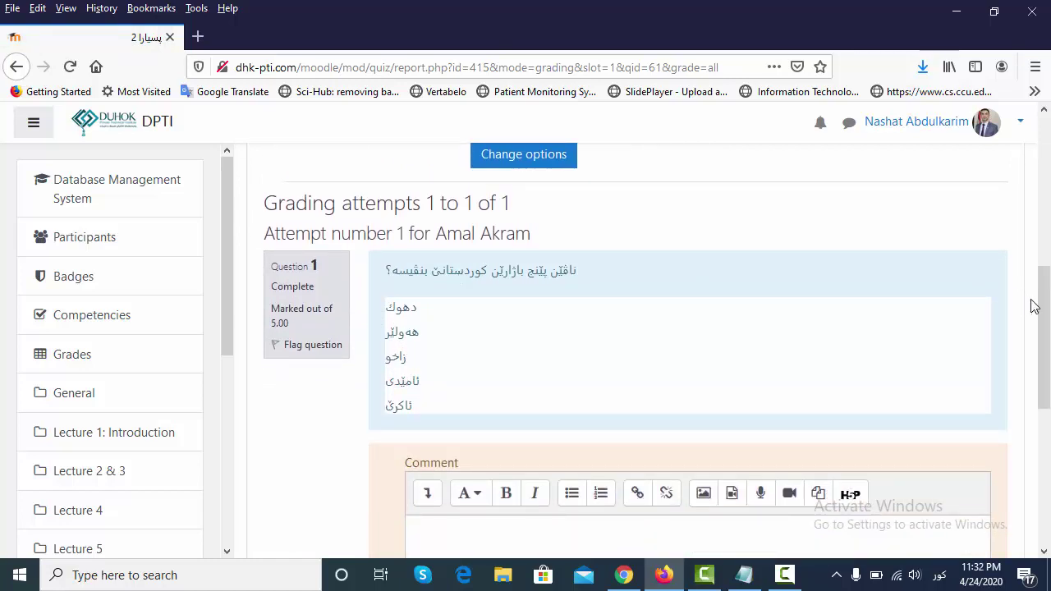
scroll(1036, 329, down, 4)
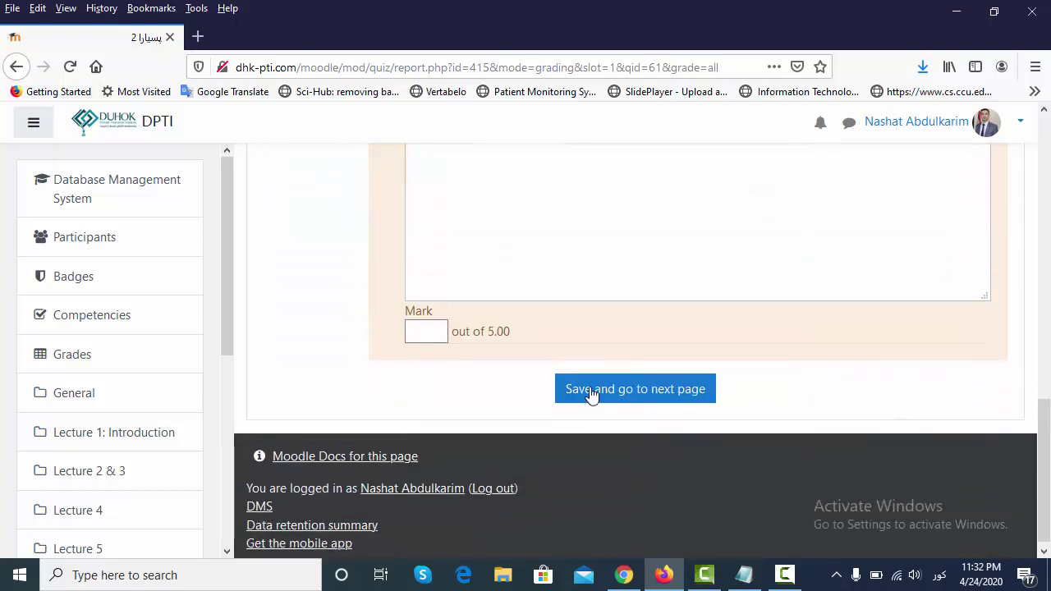
click(437, 329)
click(590, 403)
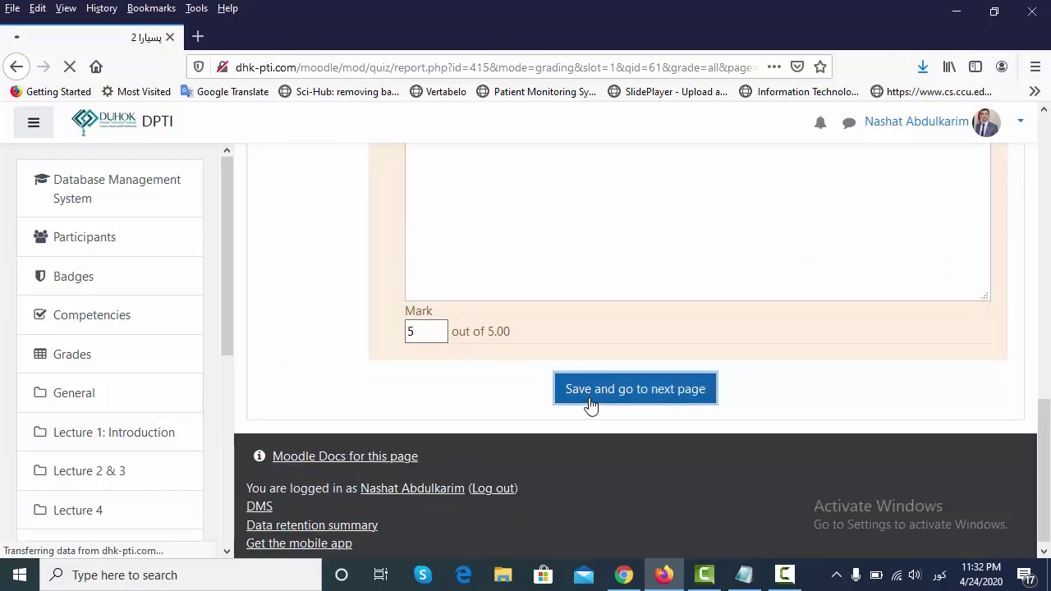
Go back to the quiz پسیارا 2, reopen its attempts report and check the student's grade
drag(1046, 224, 1046, 197)
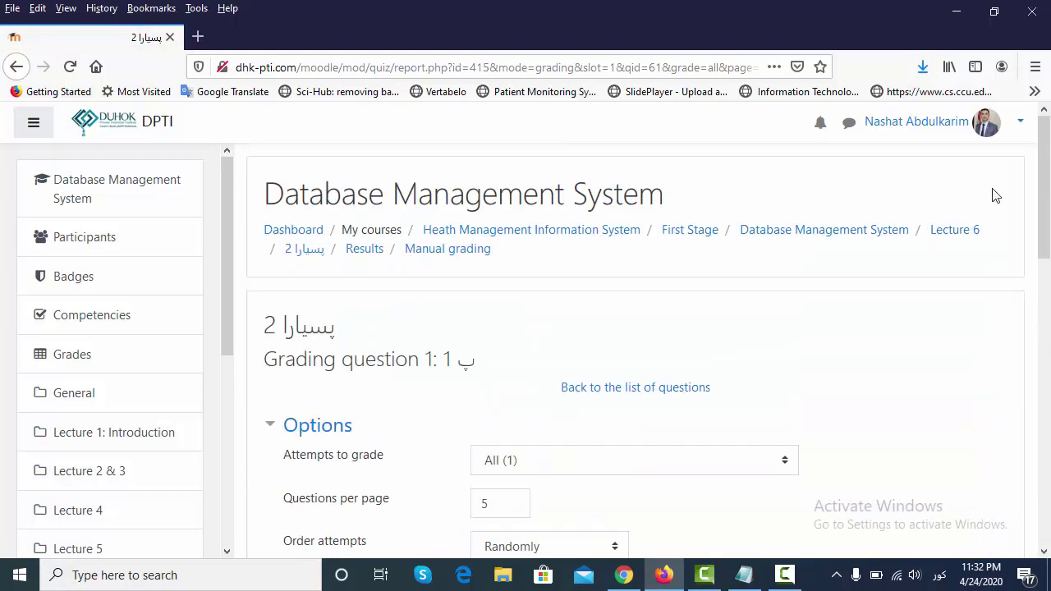
click(310, 251)
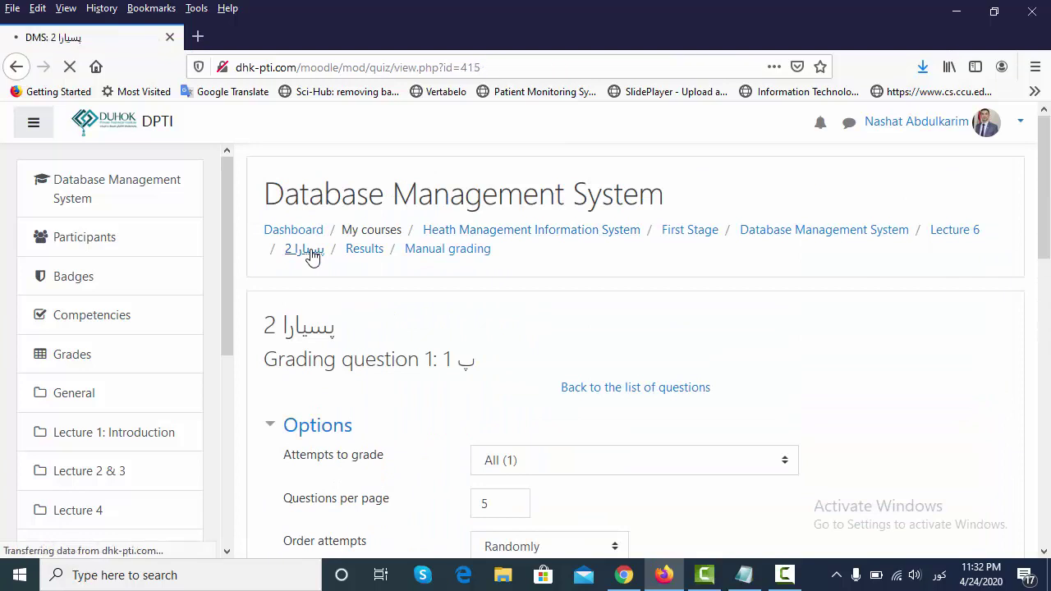
scroll(1046, 223, down, 5)
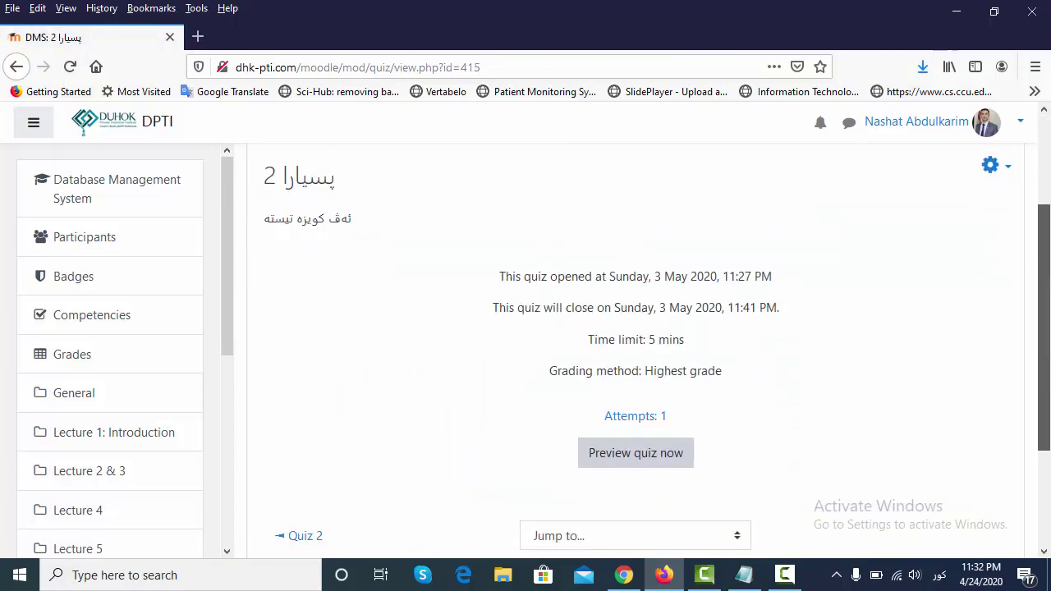
click(643, 346)
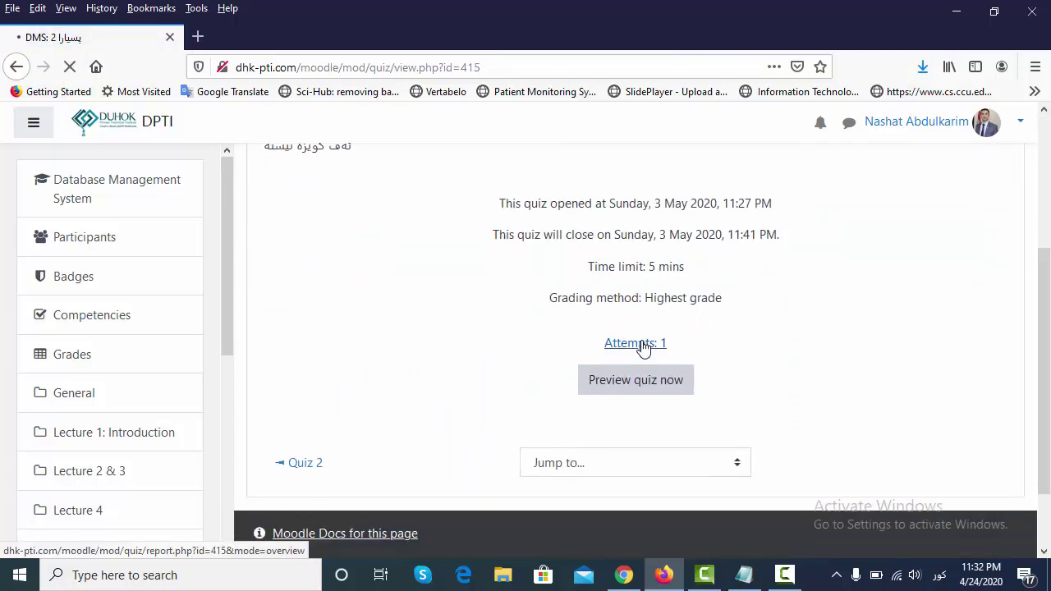
drag(1041, 257, 1047, 432)
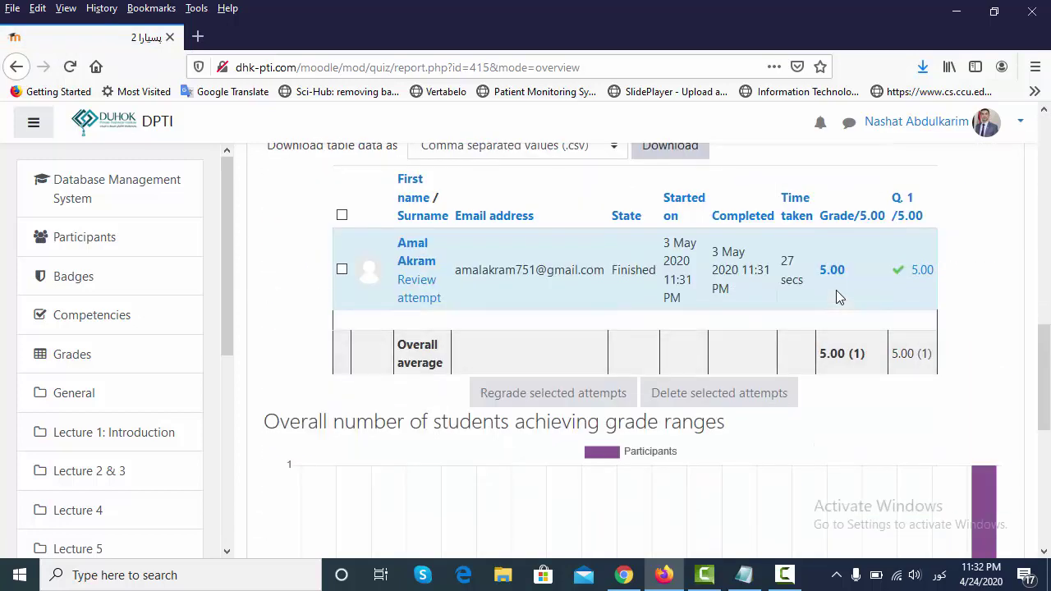
mouse_move(1048, 383)
mouse_down()
mouse_move(1048, 509)
mouse_move(1048, 364)
mouse_up()
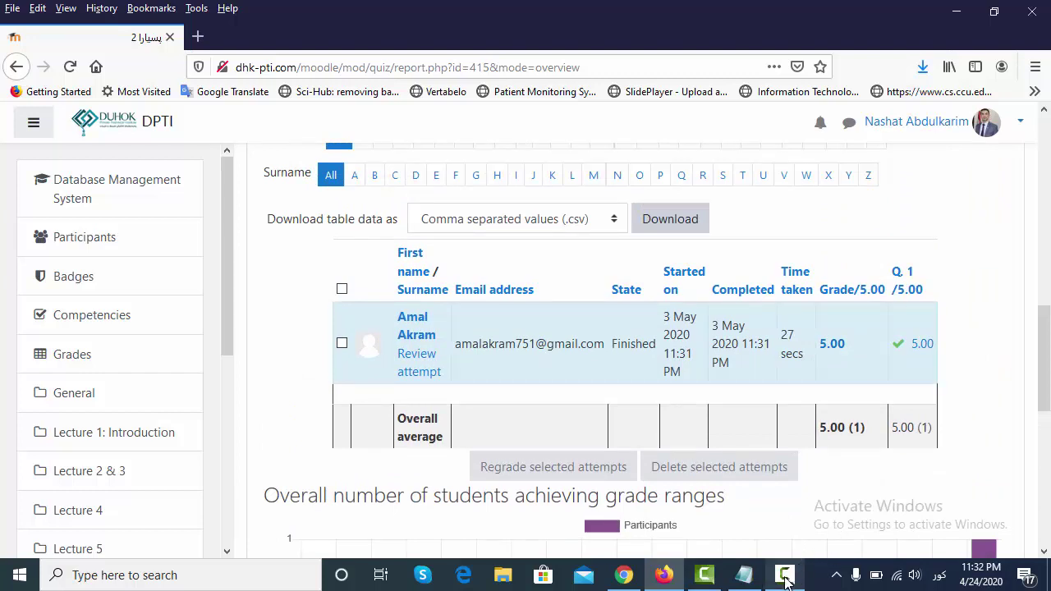
mouse_move(785, 580)
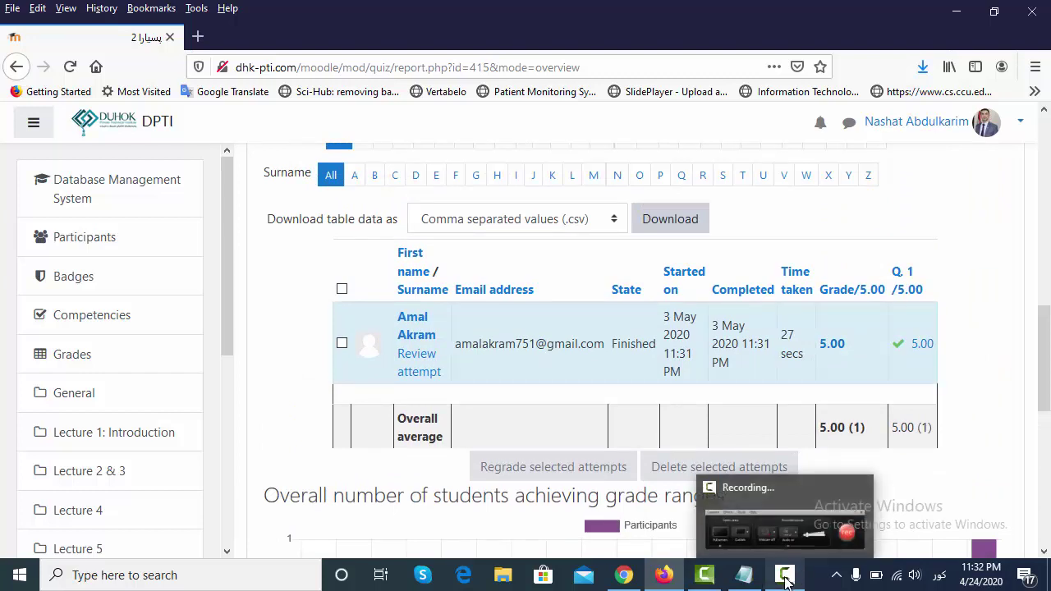